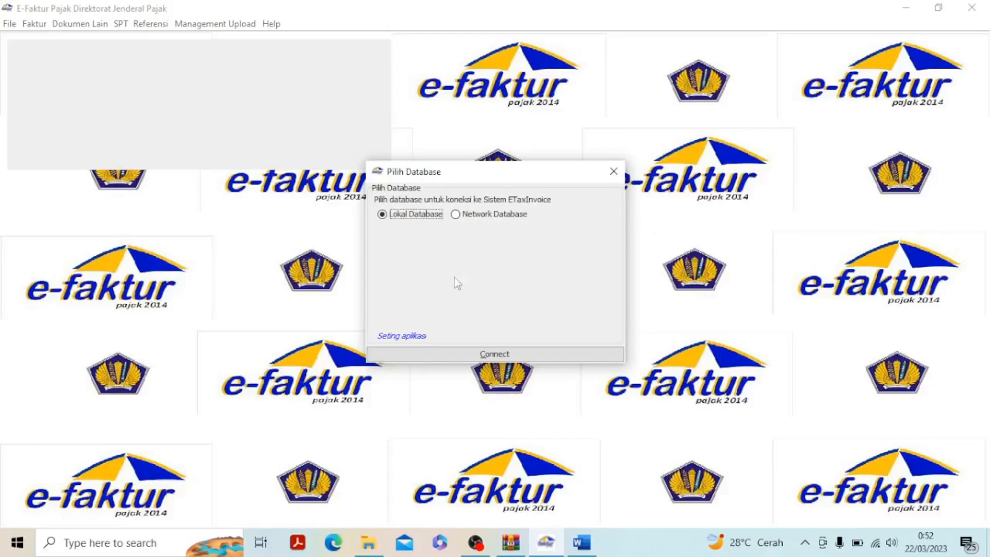
Connect to the local database and log in as Admin with the account password
click(471, 355)
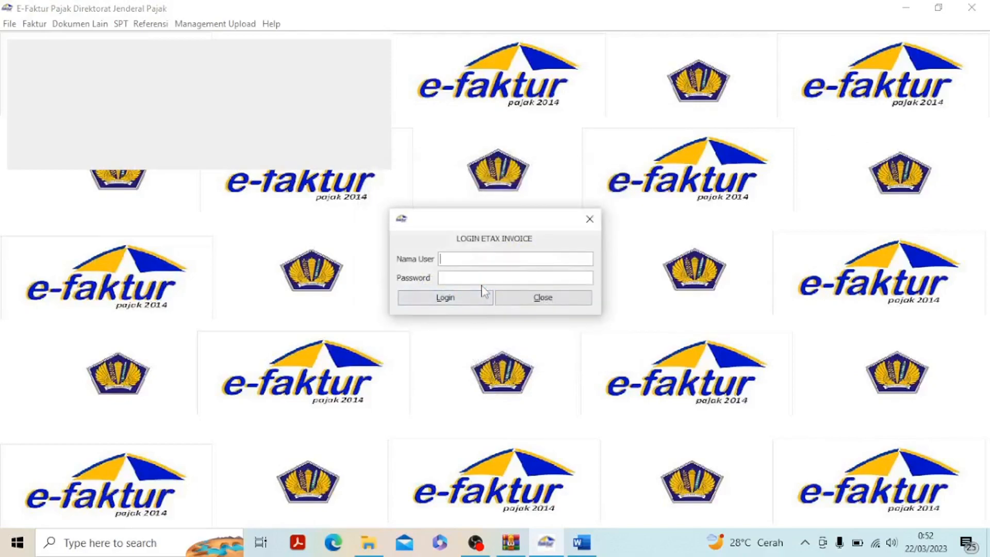
text(Admin)
click(452, 279)
text(123)
click(453, 304)
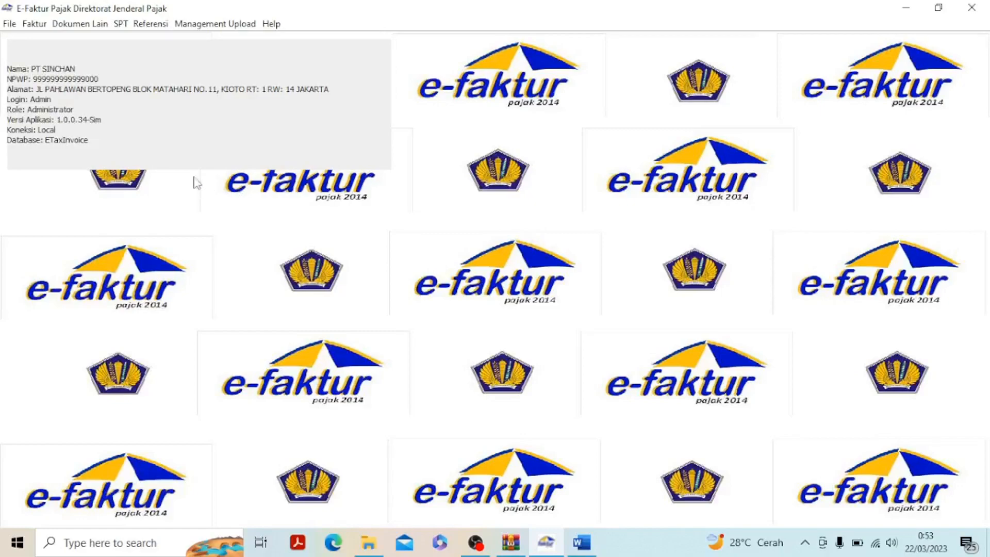
Create a new ETaxInvoice database in the database administration, using the owner's name as its name
click(10, 26)
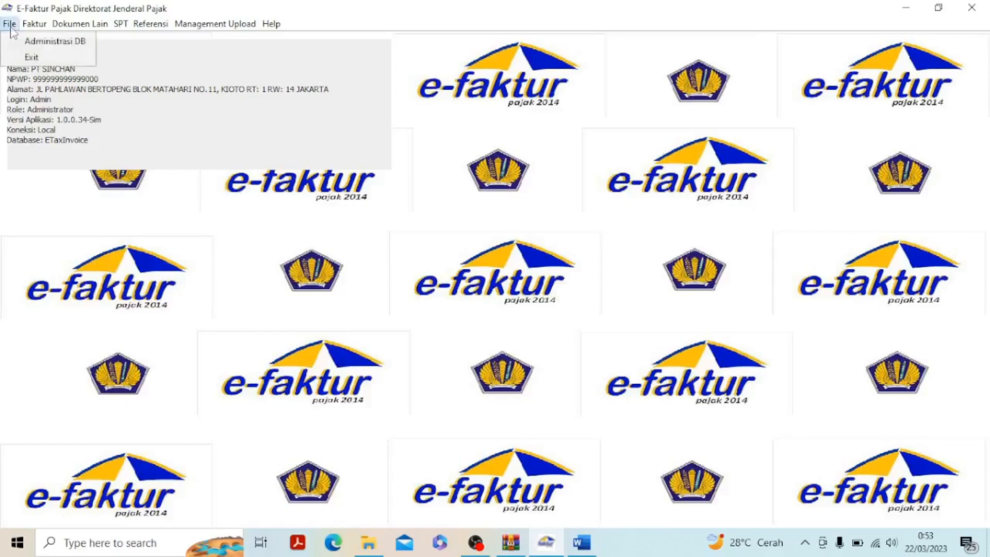
click(36, 46)
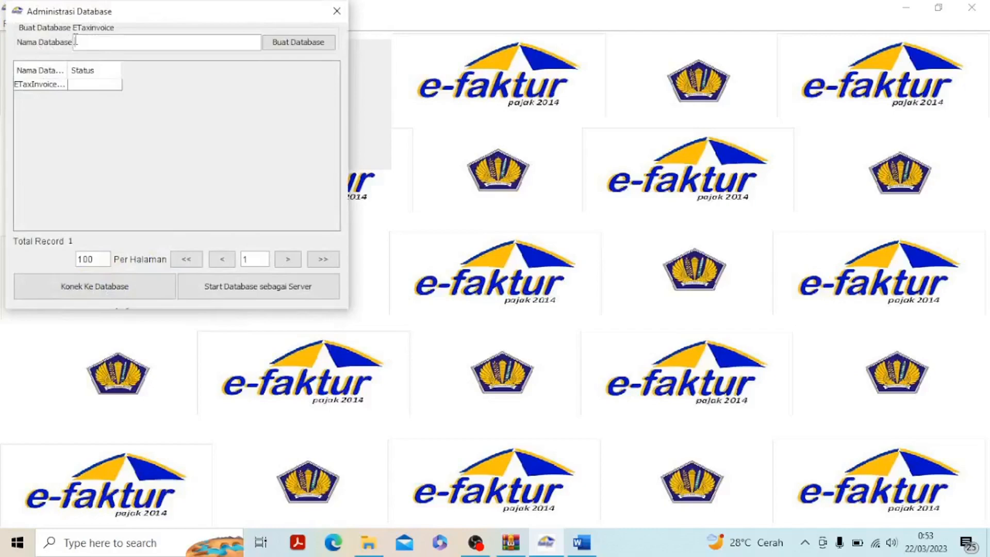
text(Mulyana)
click(275, 47)
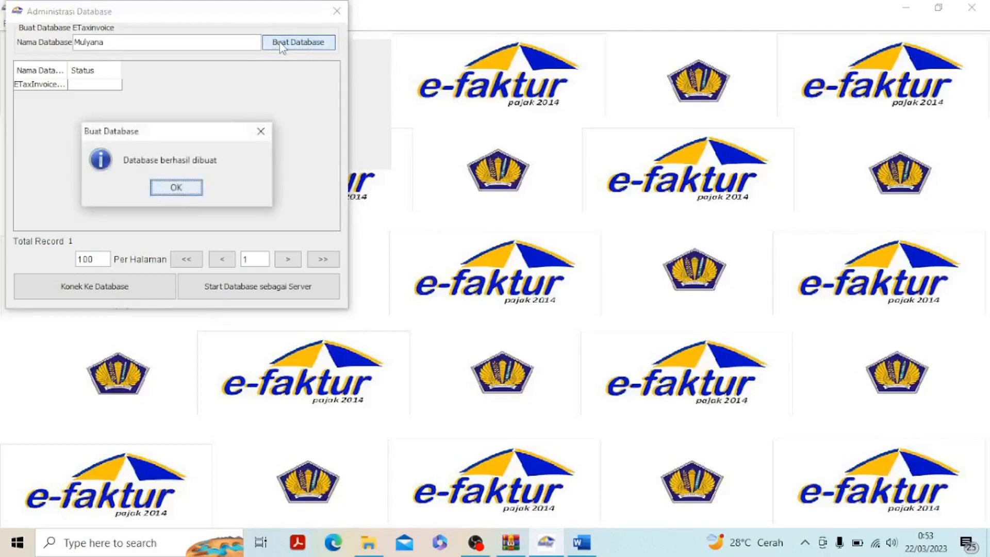
click(178, 193)
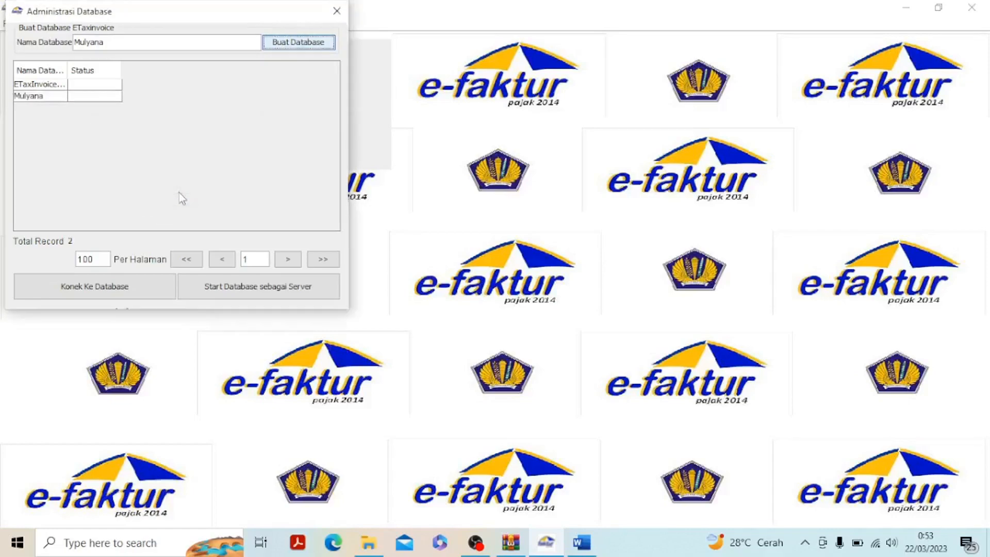
Connect to the newly created database and close the database administration
click(53, 96)
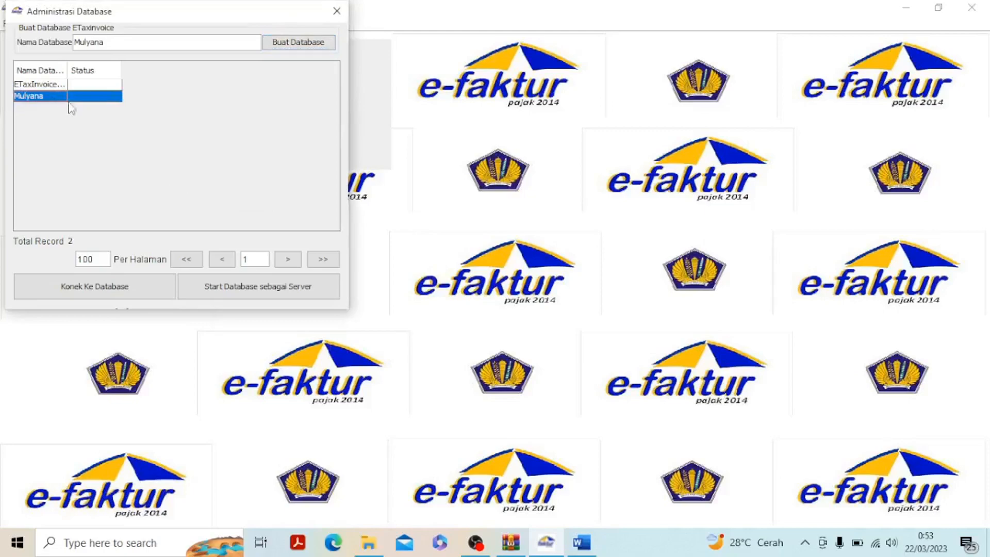
click(93, 289)
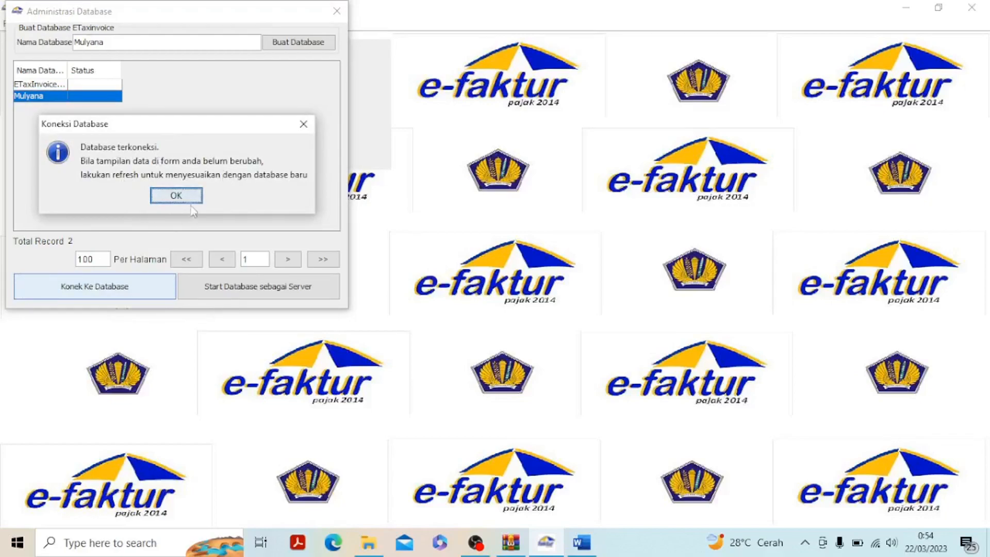
click(190, 202)
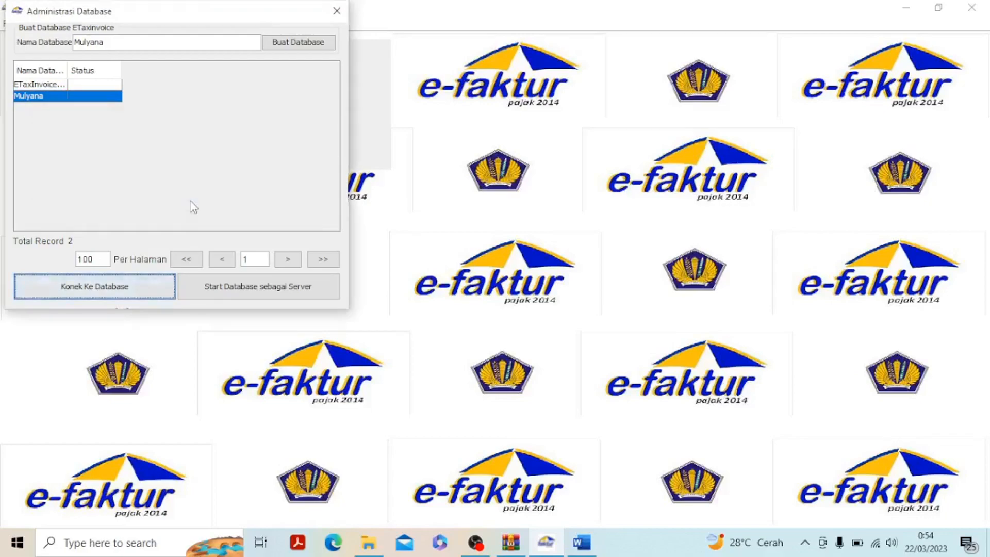
click(337, 20)
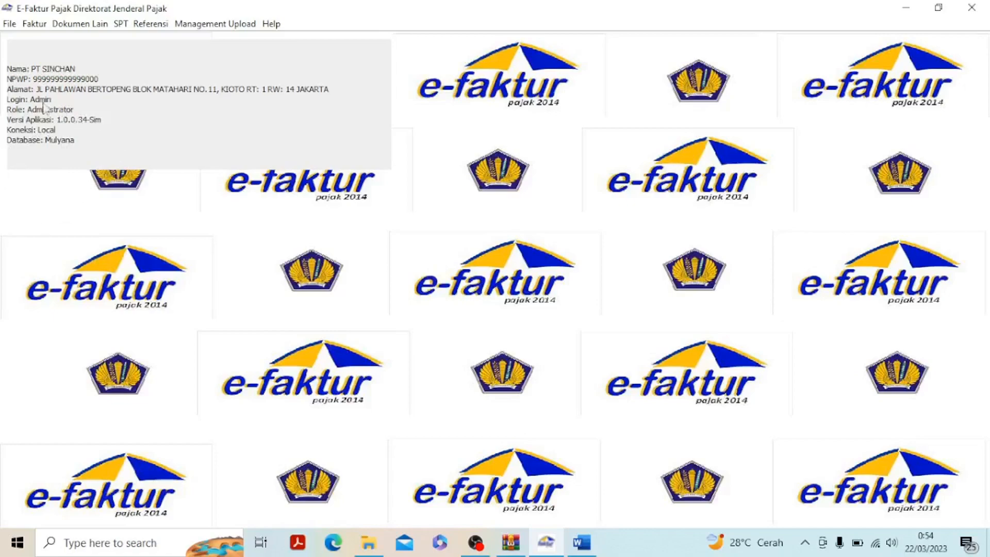
Open the form for recording an invoice number range and look up the Nomor Seri Faktur Pajak line in the Word exercise
click(154, 25)
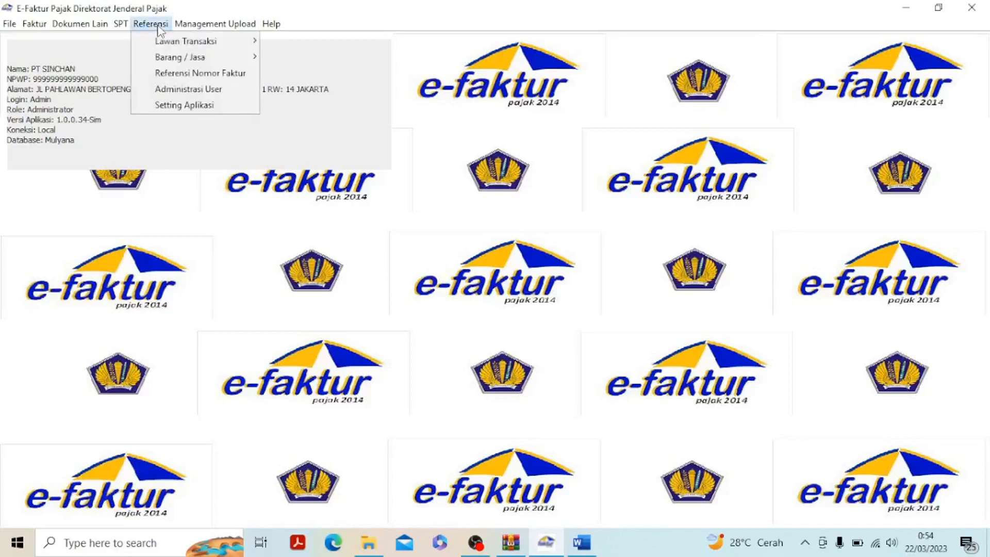
click(178, 76)
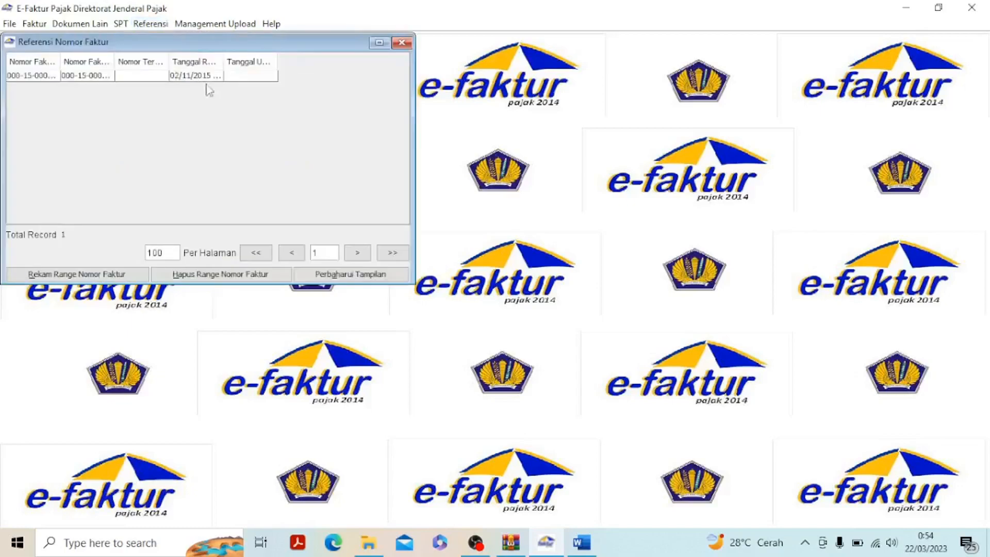
click(81, 275)
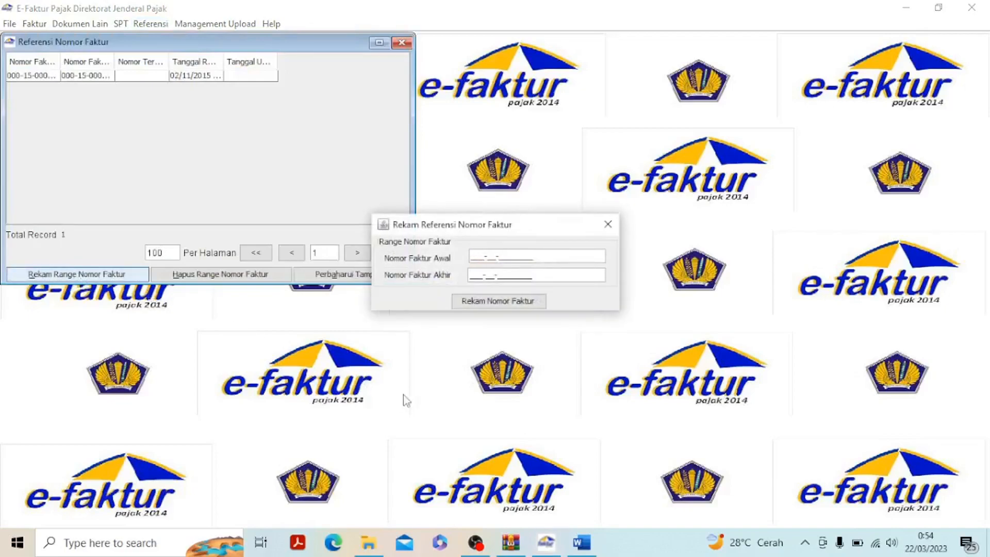
click(583, 543)
scroll(608, 317, up, 15)
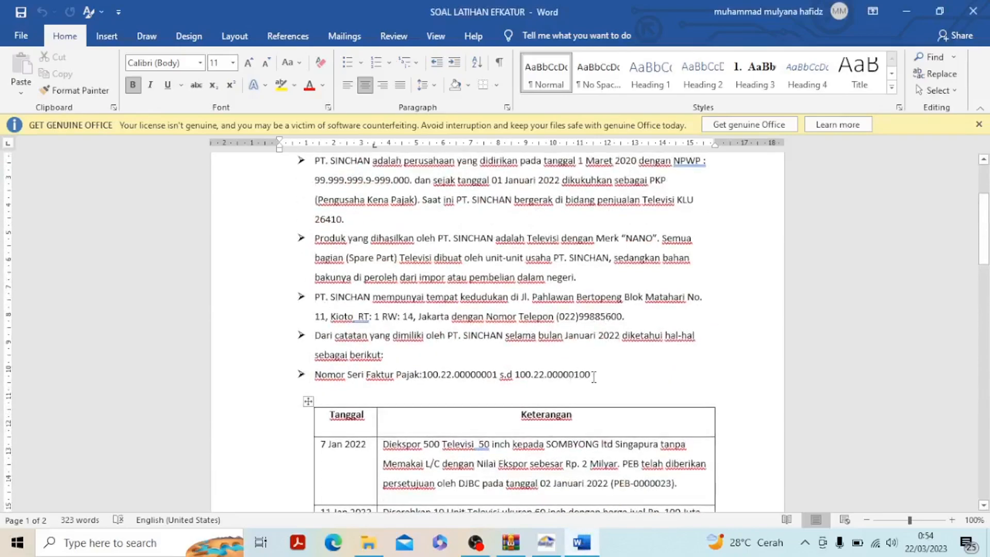
drag(591, 374, 315, 379)
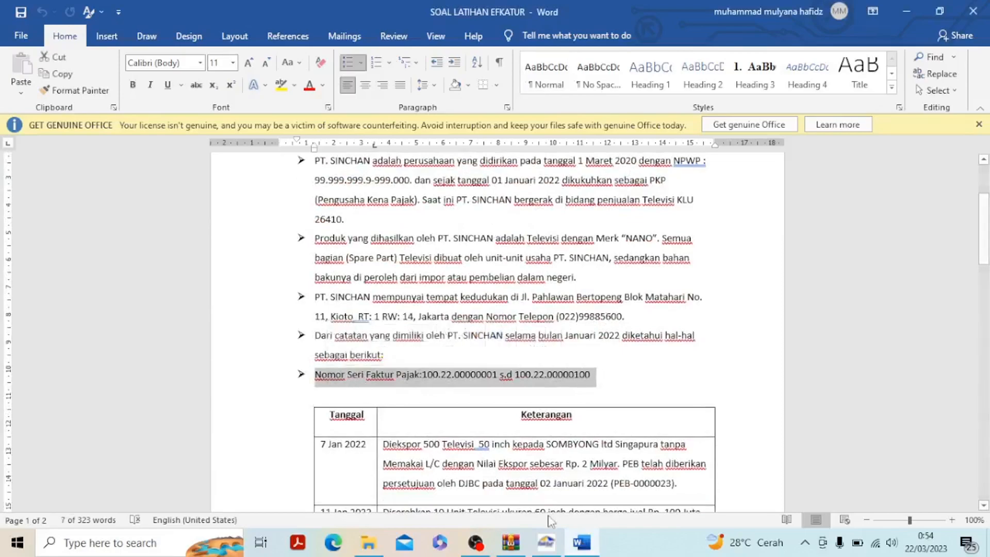
click(547, 543)
text(100-22-)
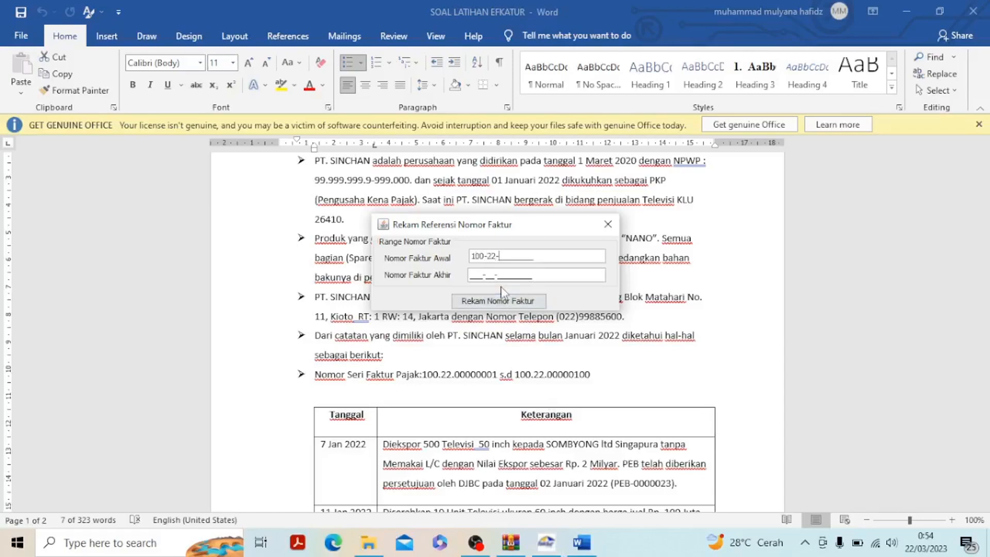
text(0000001)
key(BackSpace)
text(01)
click(475, 275)
text(10022000000)
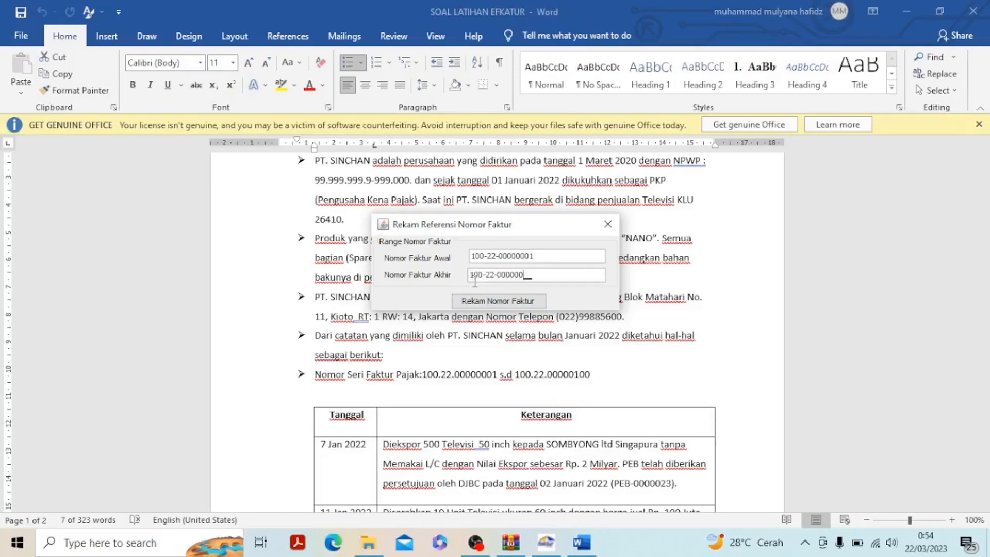
text(100)
click(491, 301)
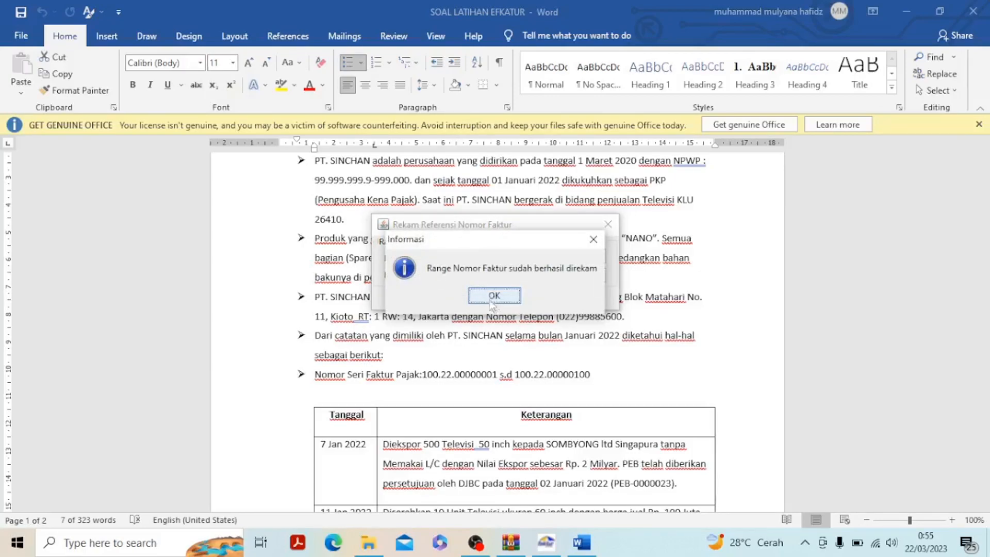
click(494, 296)
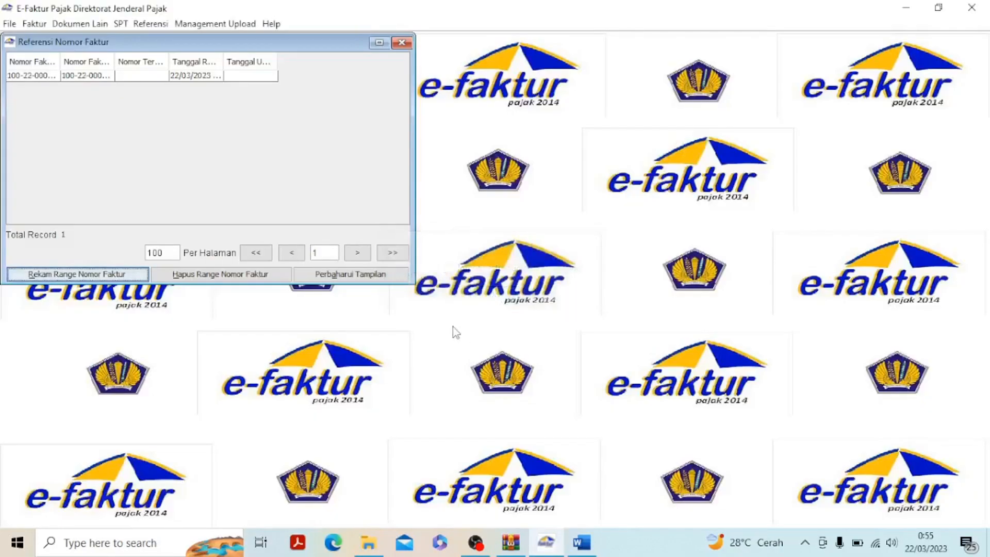
click(402, 43)
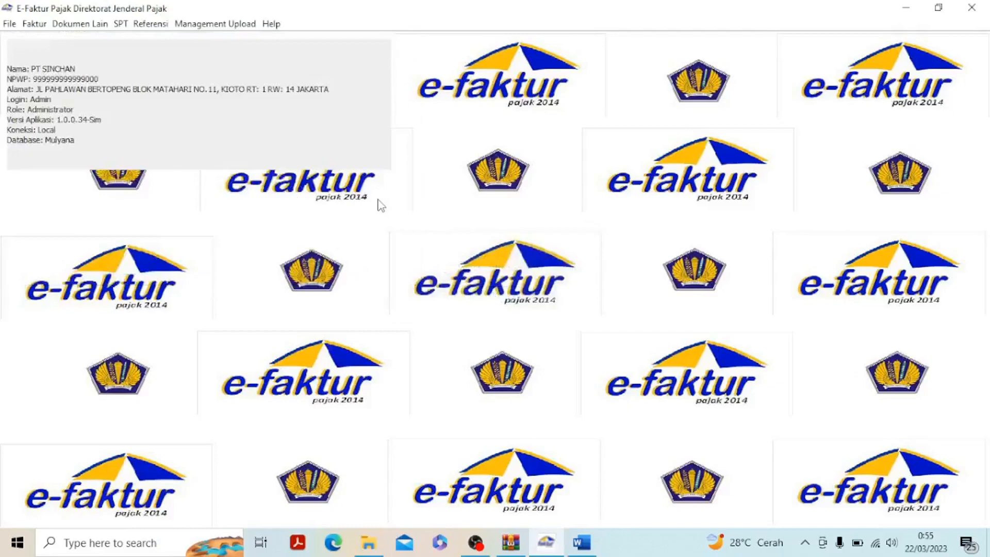
Switch to the Word exercise and examine the 7 Jan 2022 export transaction in the table
click(582, 542)
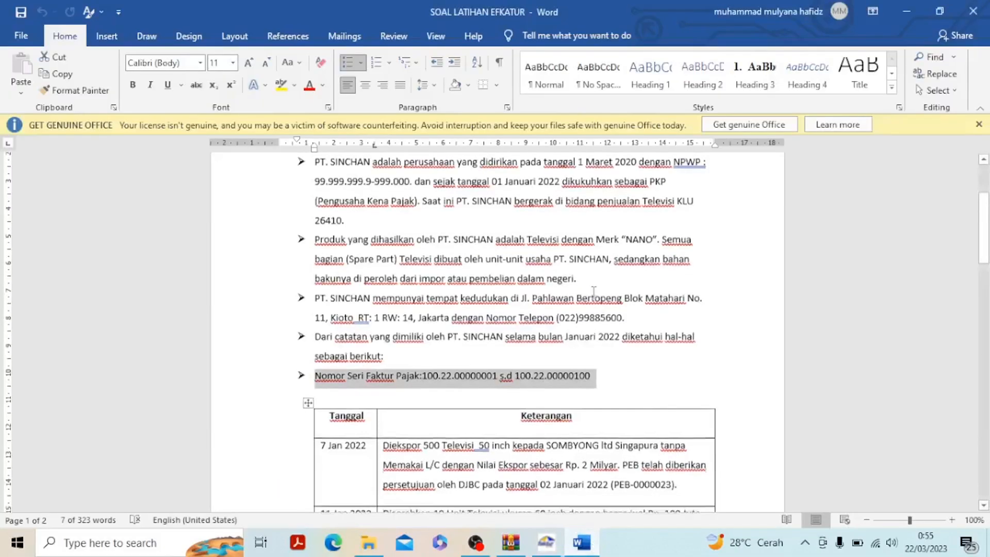
click(590, 381)
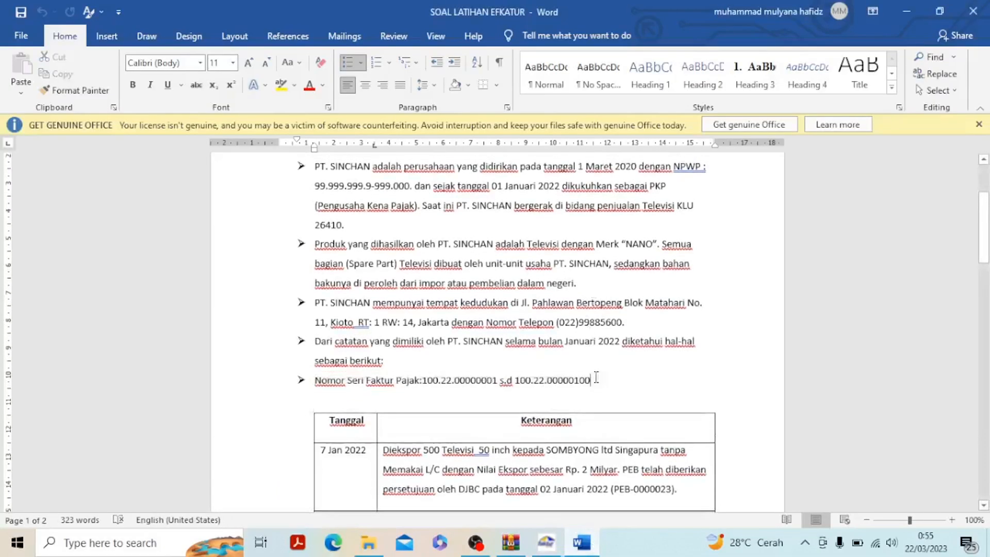
drag(590, 381, 320, 254)
scroll(437, 319, down, 4)
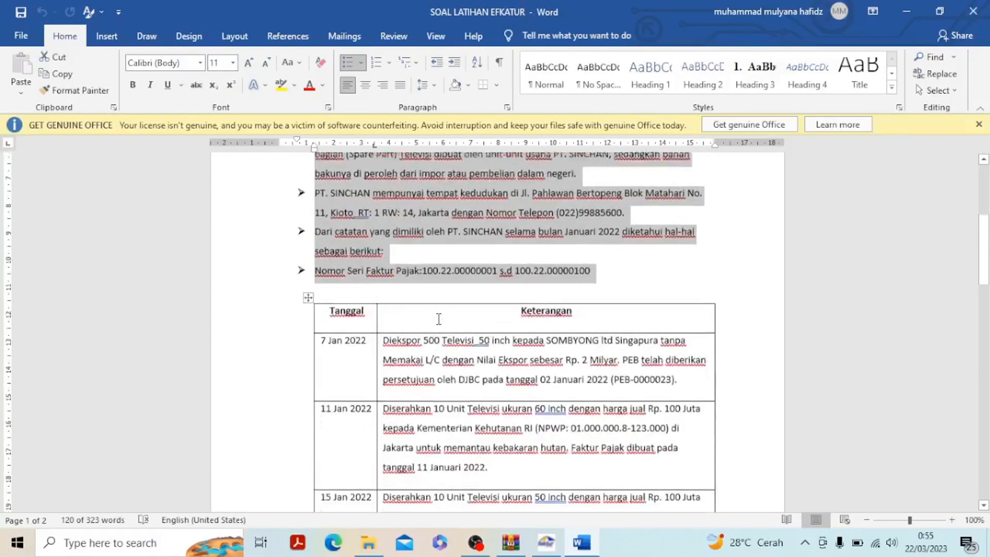
scroll(439, 276, down, 1)
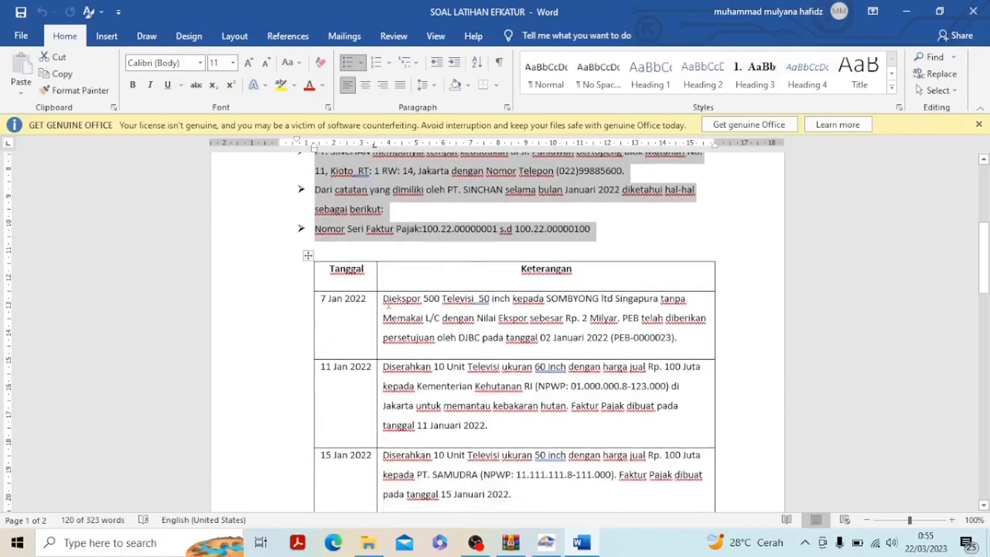
drag(384, 300, 683, 338)
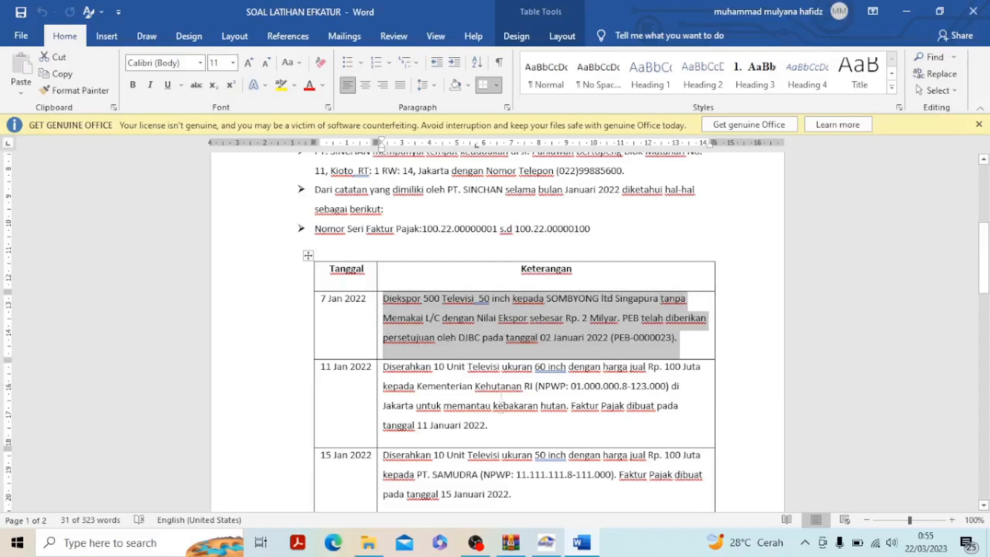
Start a new Dokumen Lain Pajak Keluaran record in e-Faktur with transaction type 2 - Penyerahan Luar Negeri/ Ekspor
click(544, 542)
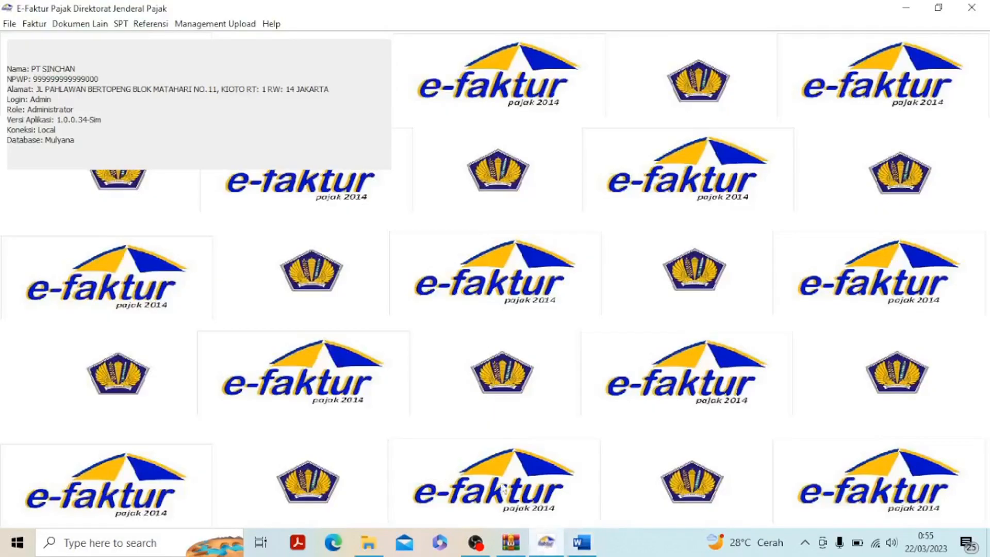
click(94, 27)
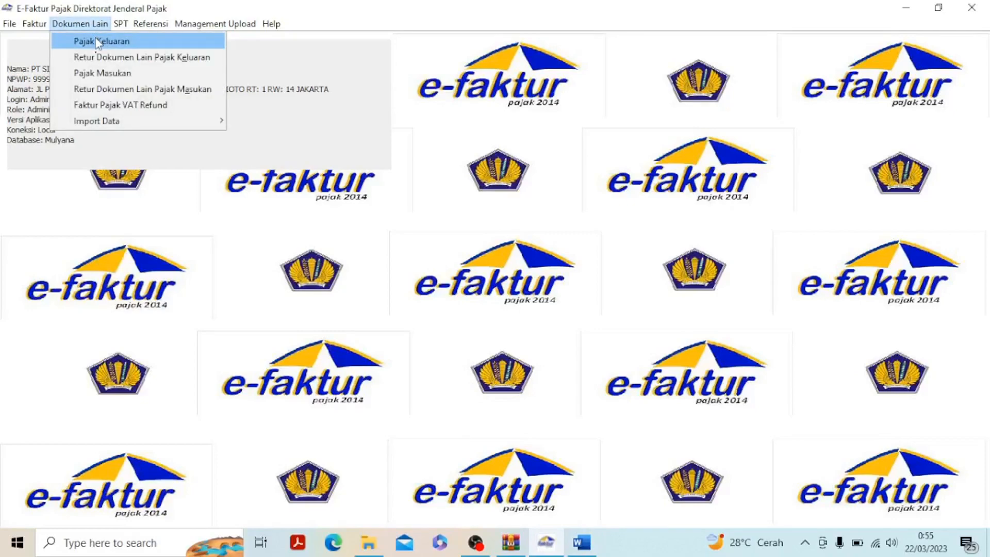
click(98, 40)
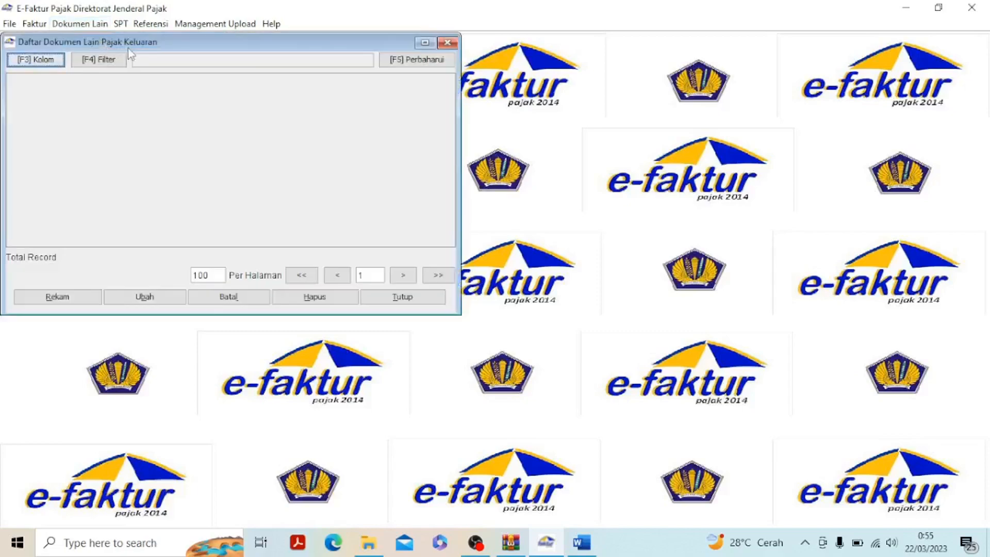
click(84, 298)
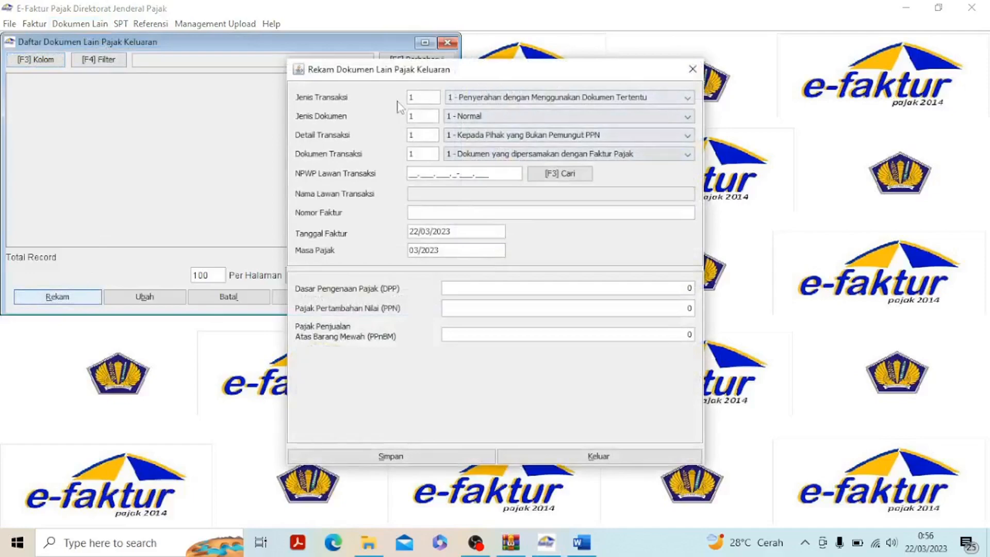
click(500, 99)
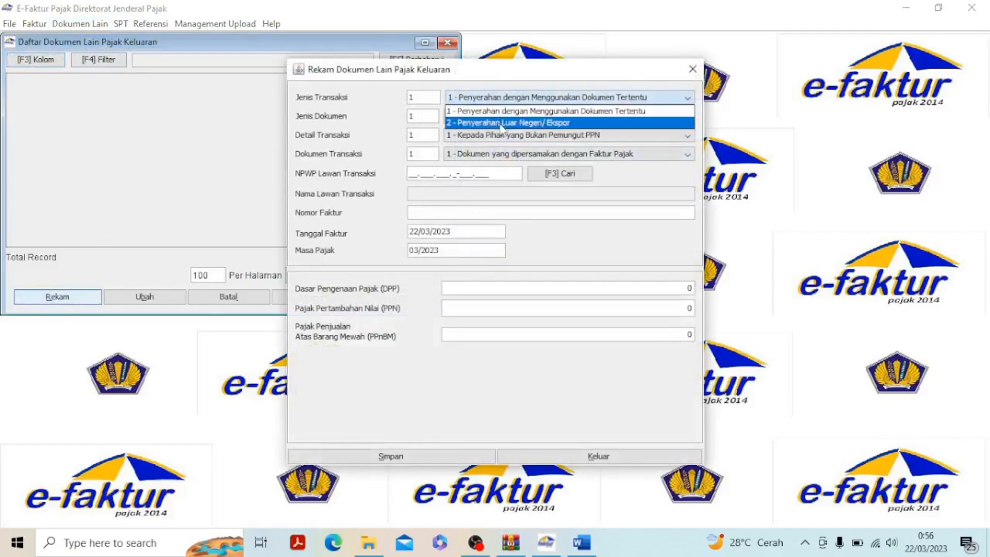
click(502, 124)
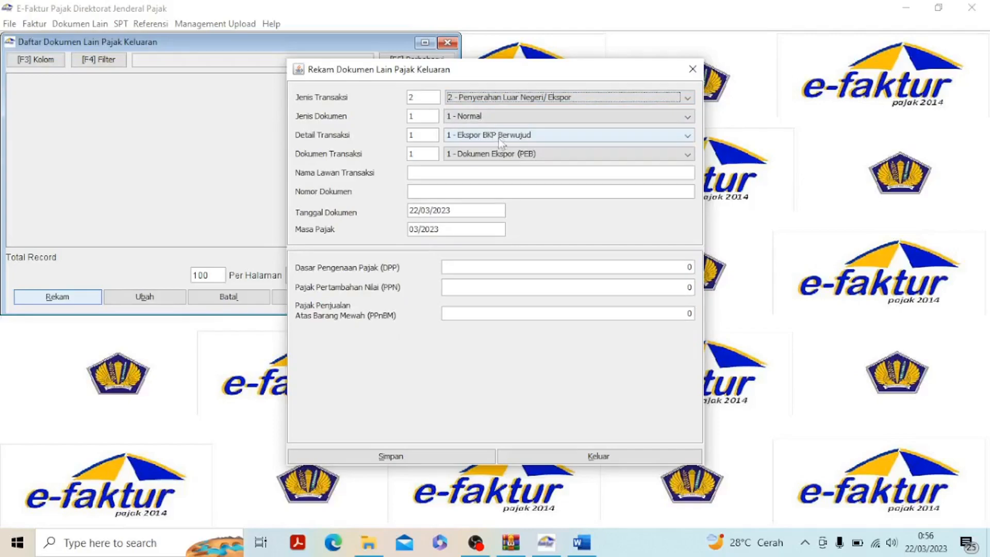
Copy the buyer name SOMBYONG ltd Singapura from the Word exercise into Nama Lawan Transaksi in e-Faktur
click(462, 173)
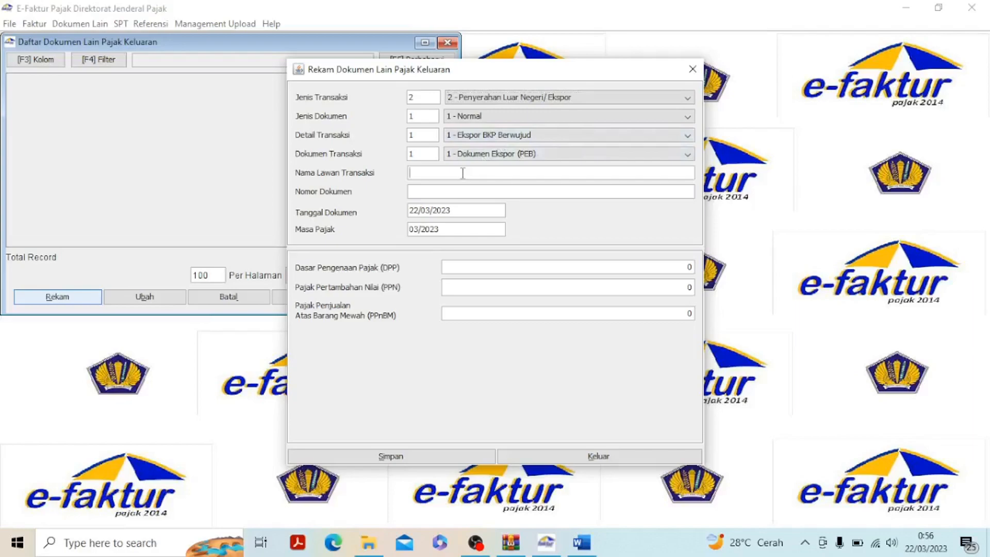
click(582, 542)
click(463, 338)
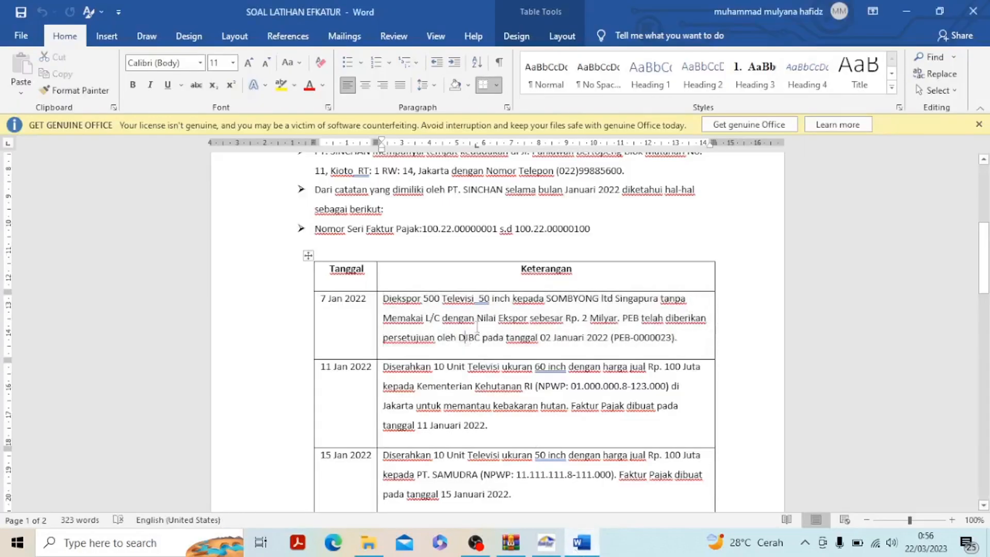
drag(547, 299, 660, 299)
key(ctrl+c)
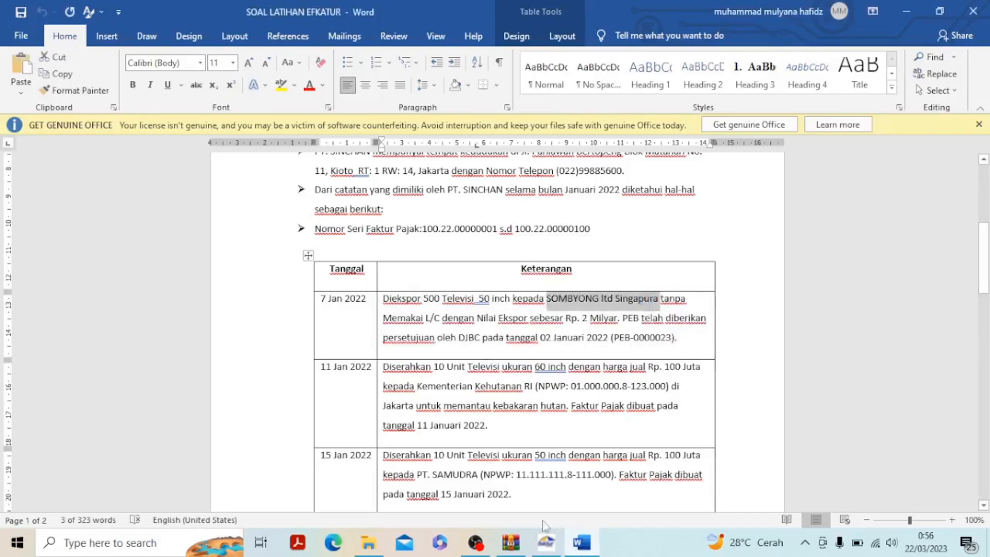
click(541, 546)
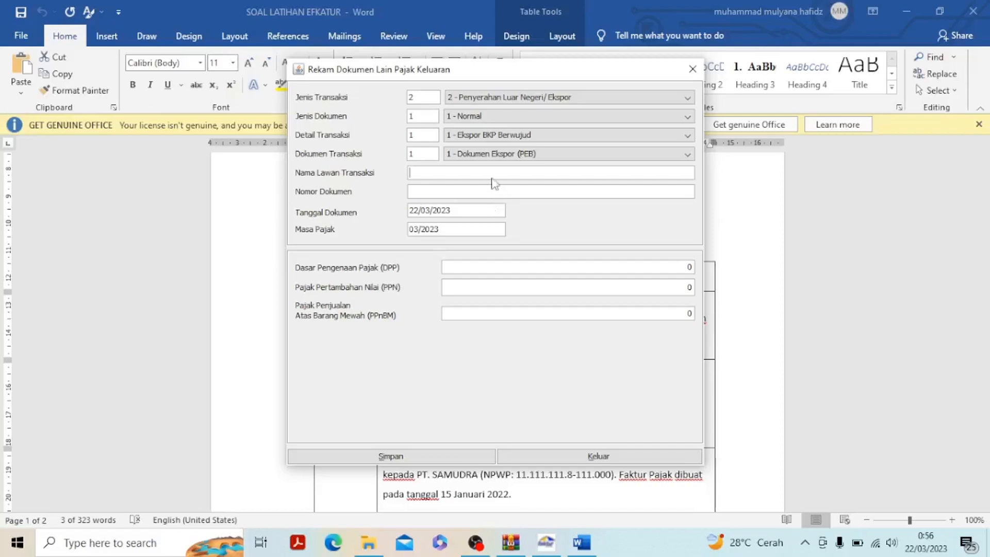
key(ctrl+v)
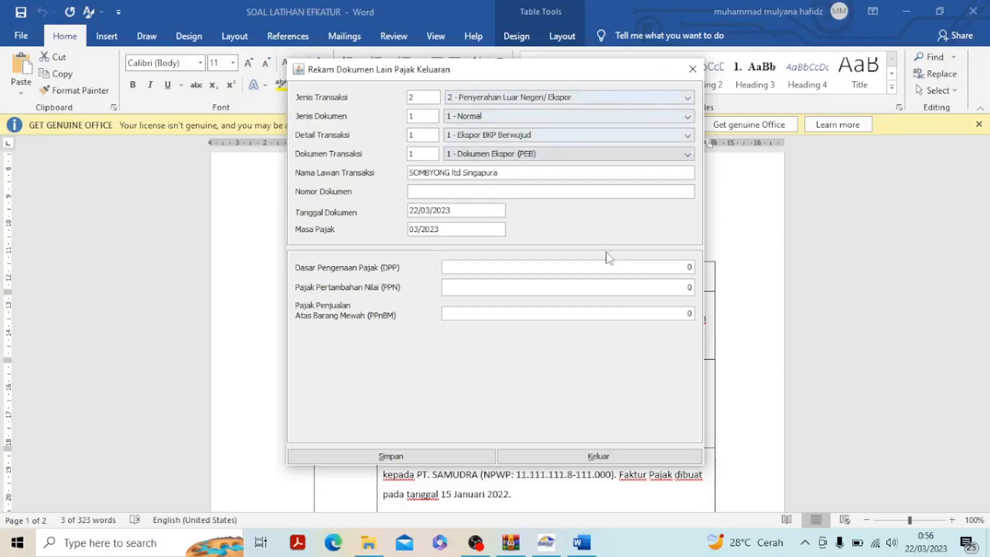
Copy the export document number PEB-0000023 from the Word exercise into Nomor Dokumen in e-Faktur
click(580, 550)
drag(615, 338, 667, 333)
key(ctrl+c)
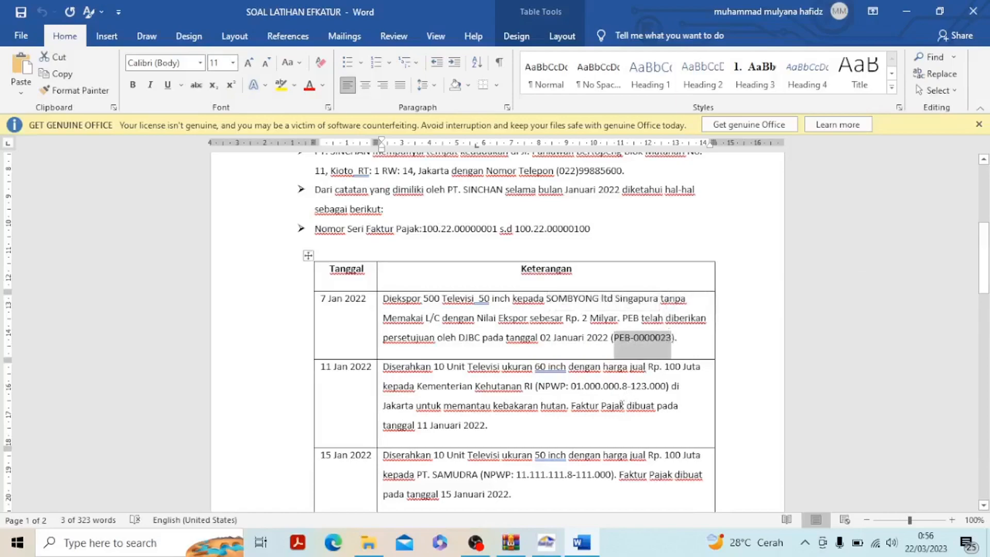
click(546, 542)
key(ctrl+v)
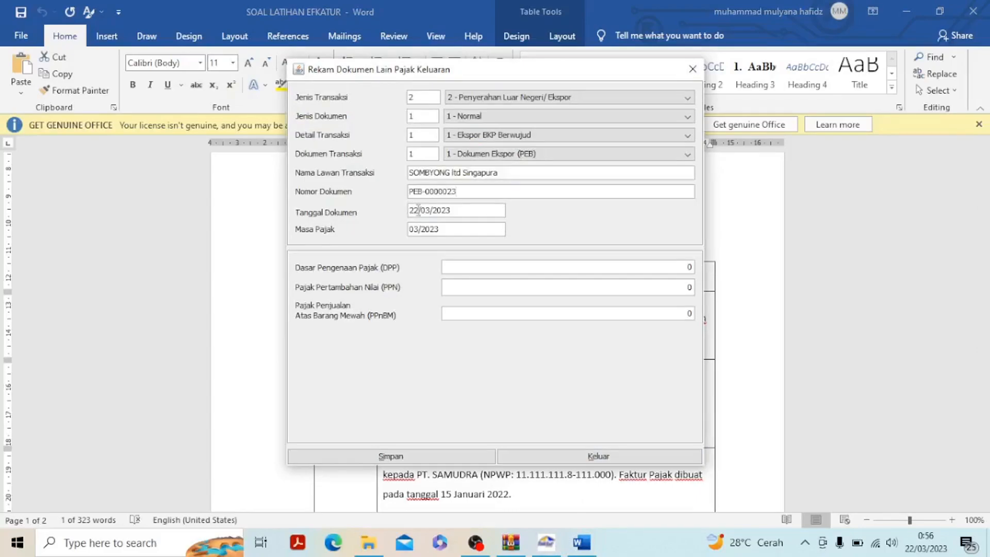
Set the export document's Tanggal Dokumen to 07/01/2022 and its Masa Pajak to 01/2022
key(BackSpace)
key(BackSpace)
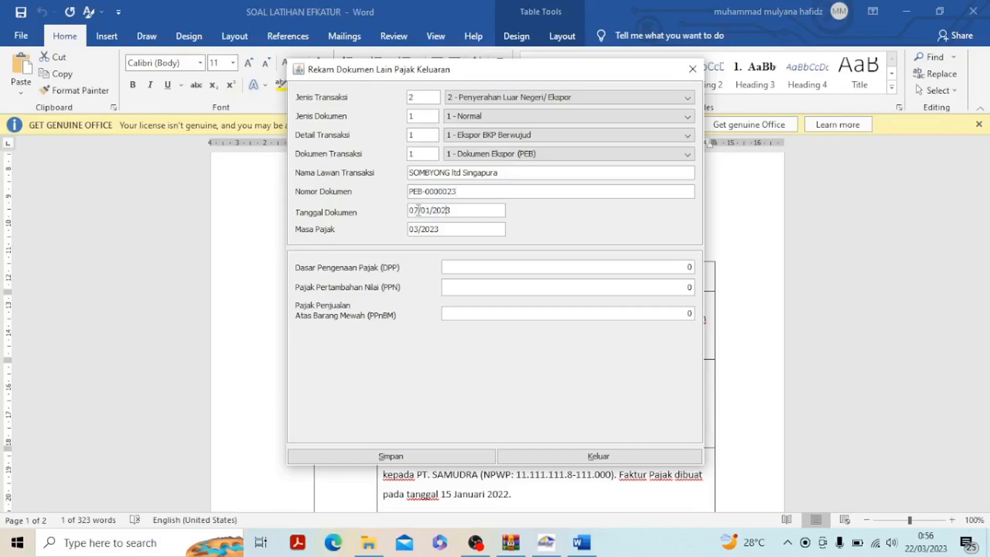
key(BackSpace)
text(2)
text(01)
key(BackSpace)
text(2)
key(BackSpace)
text(2)
Check the export value in Word, set the DPP to 2.000.000.000 in e-Faktur, and save the record without creating another document
click(588, 455)
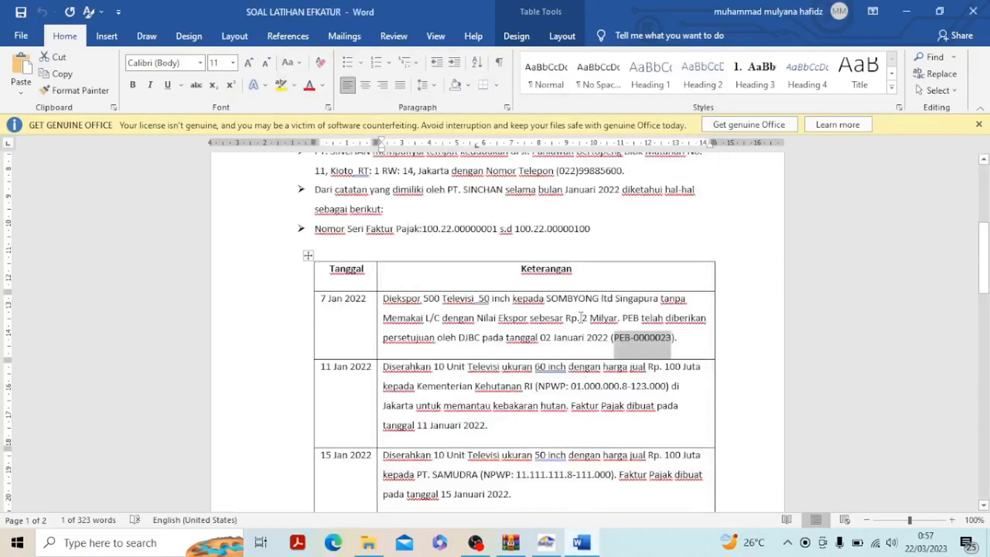
click(546, 542)
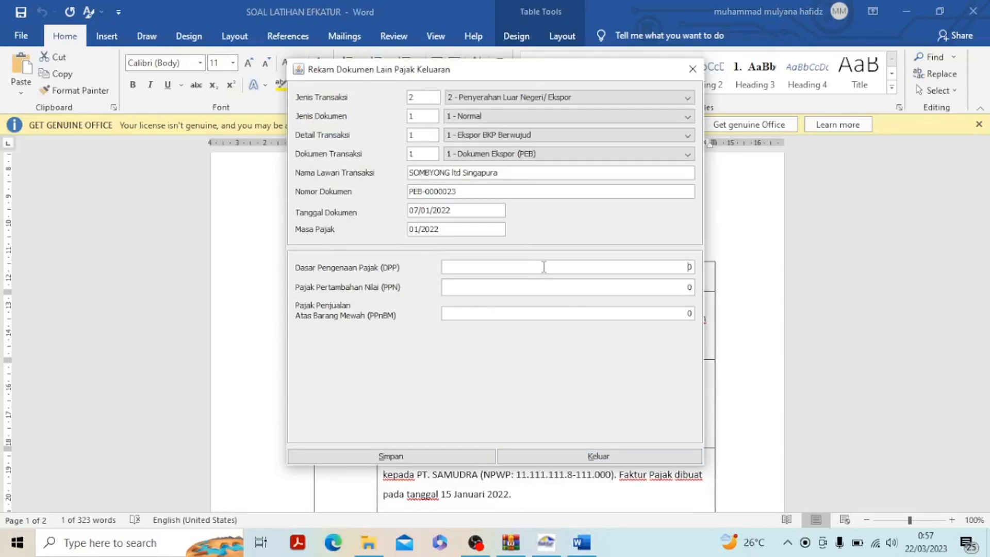
text(00)
text(0.000.0)
click(578, 292)
click(410, 456)
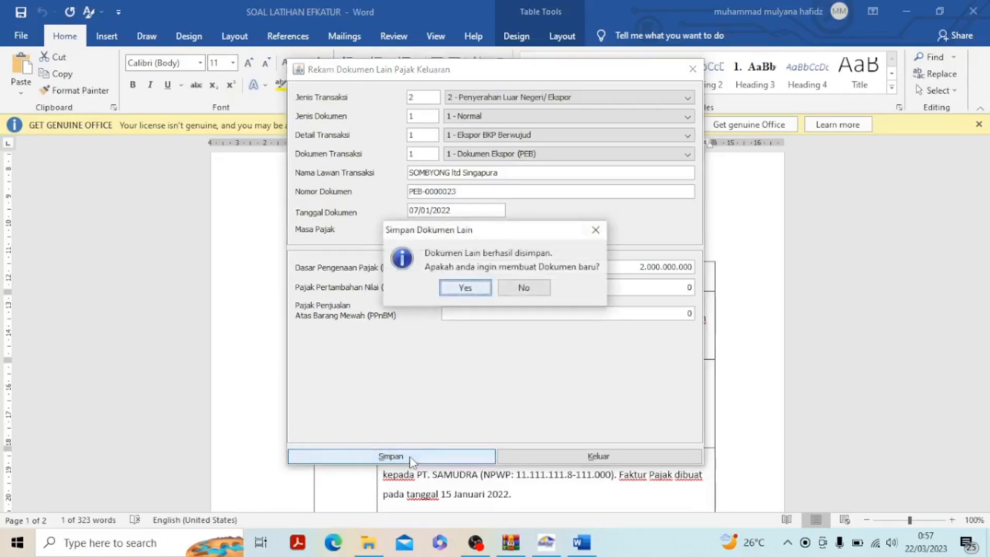
click(523, 287)
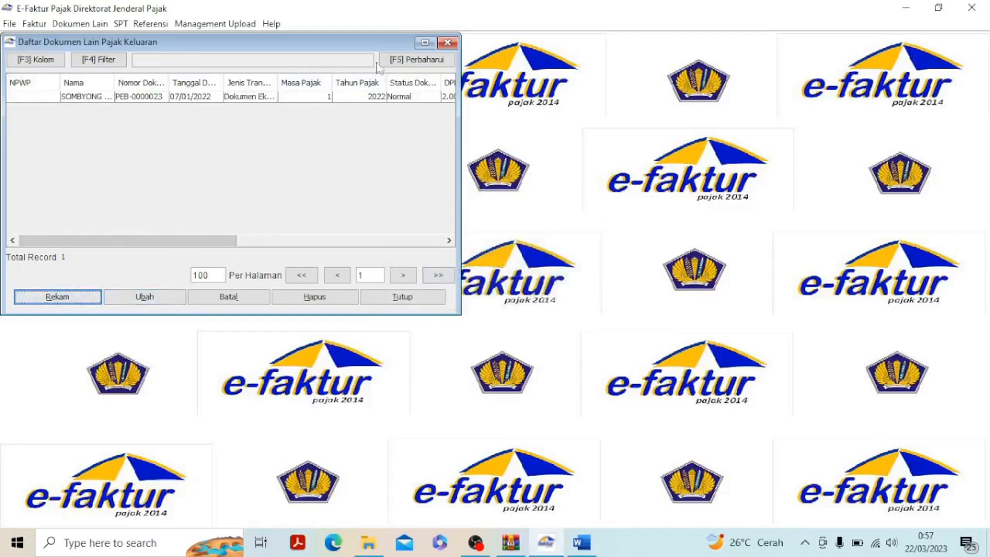
Close the Dokumen Lain Pajak Keluaran list and examine the 11 Jan 2022 transaction in the Word exercise
click(446, 43)
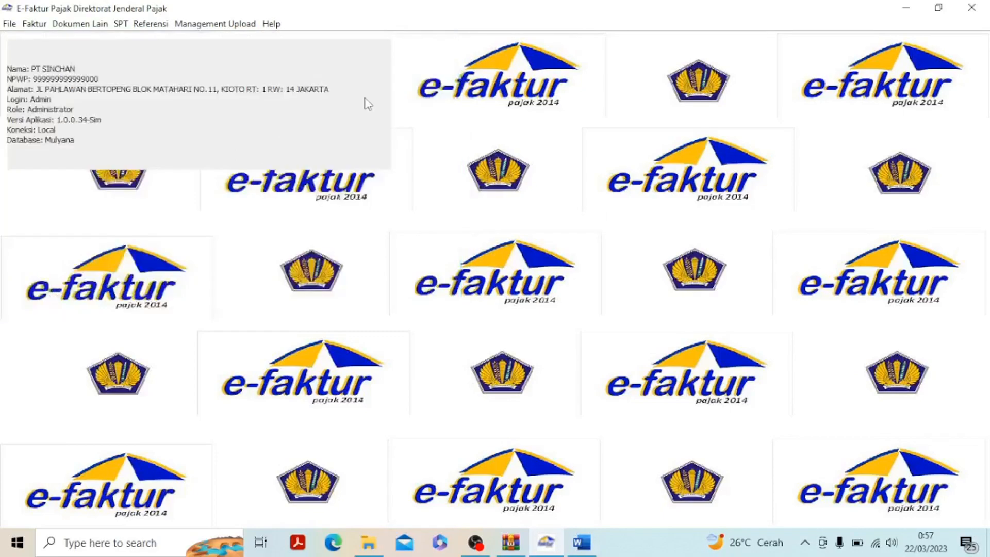
click(580, 541)
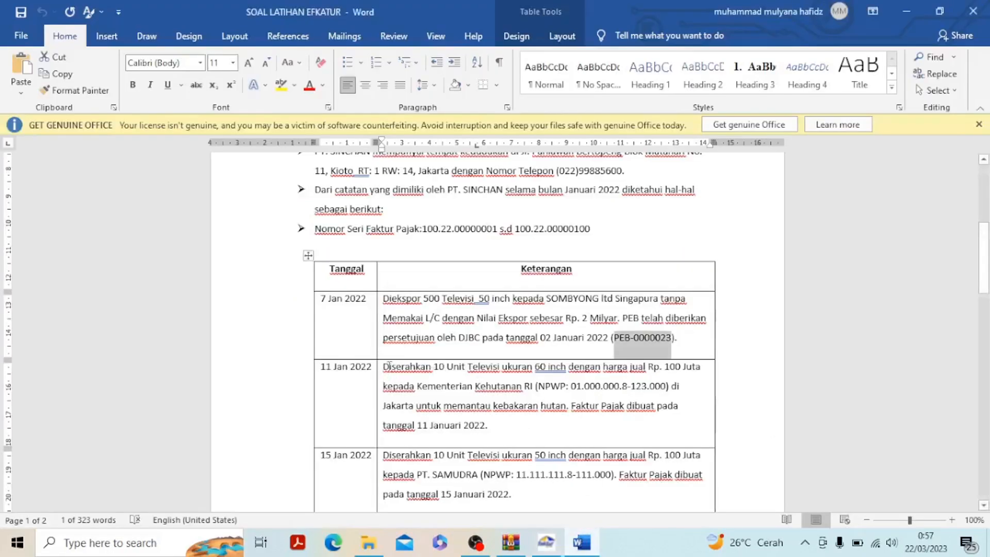
drag(384, 366, 502, 422)
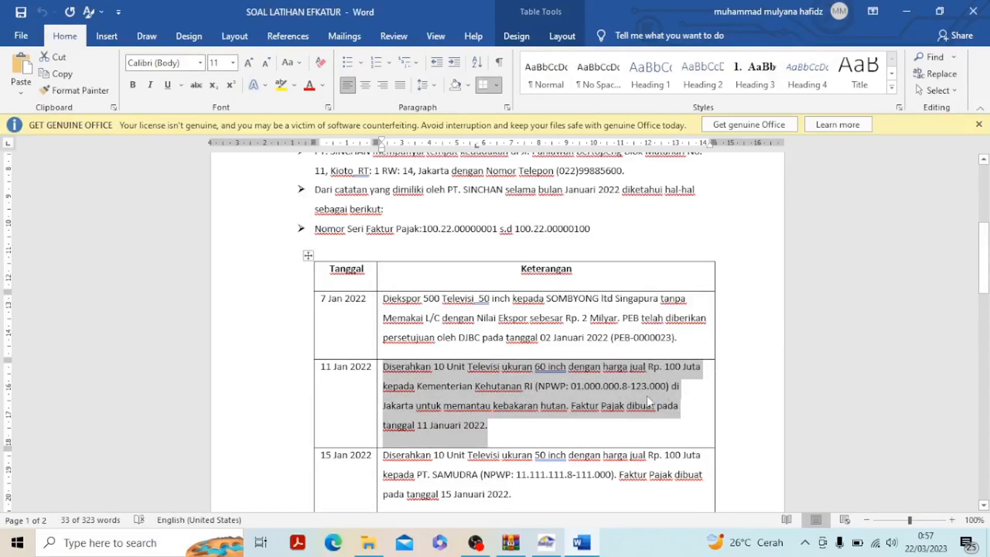
Start a new Pajak Keluaran invoice in e-Faktur with Detail Transaksi 2 - Kepada Pemungut Bendaharawan
click(545, 542)
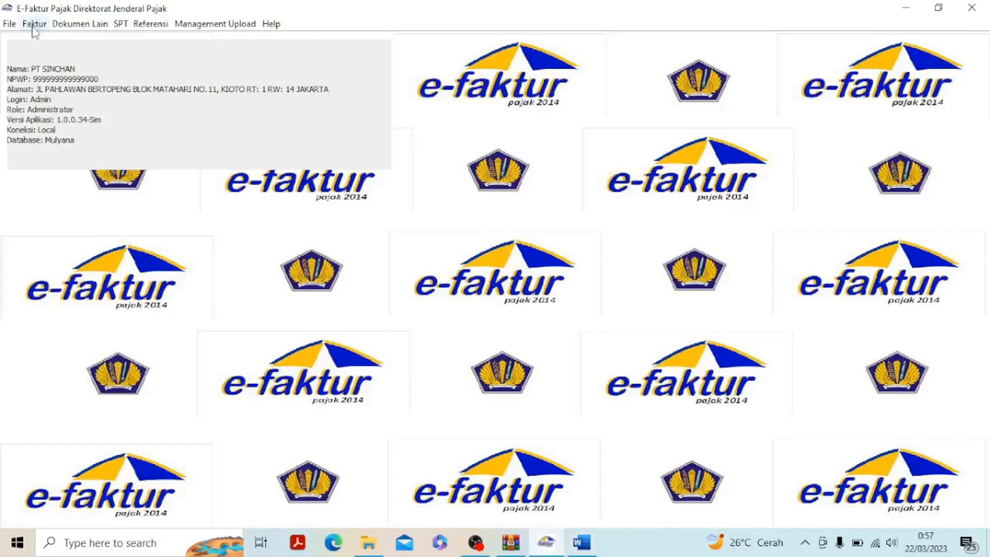
click(34, 24)
mouse_move(56, 41)
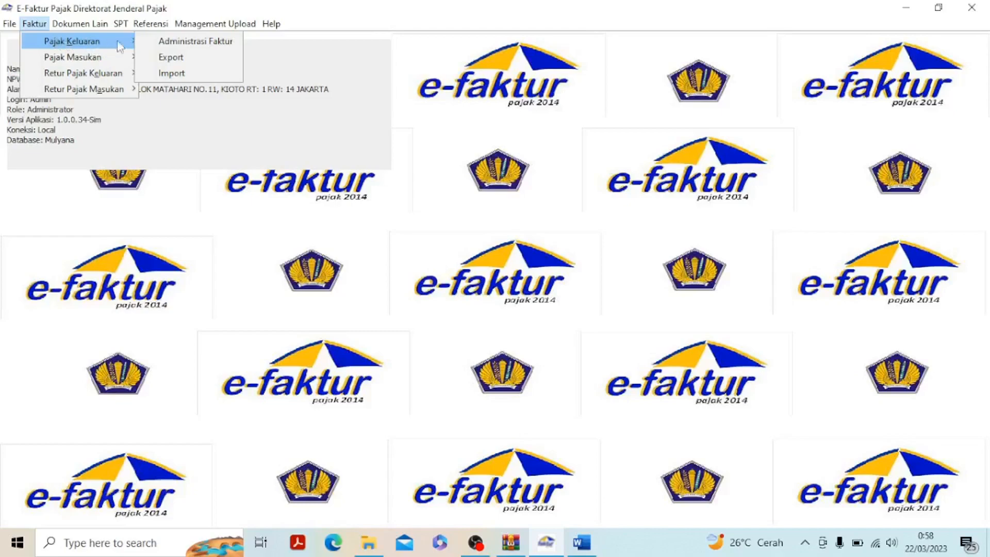
click(177, 45)
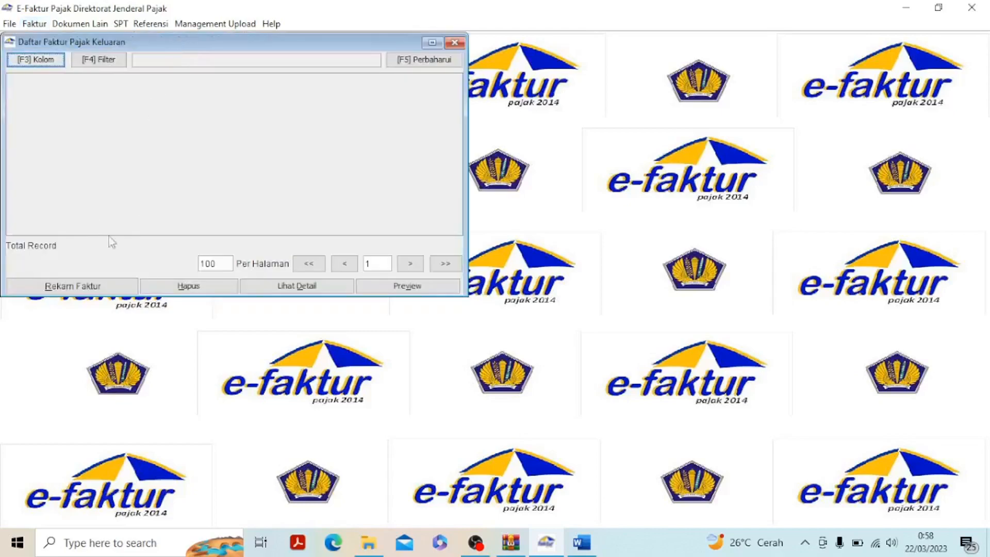
click(107, 283)
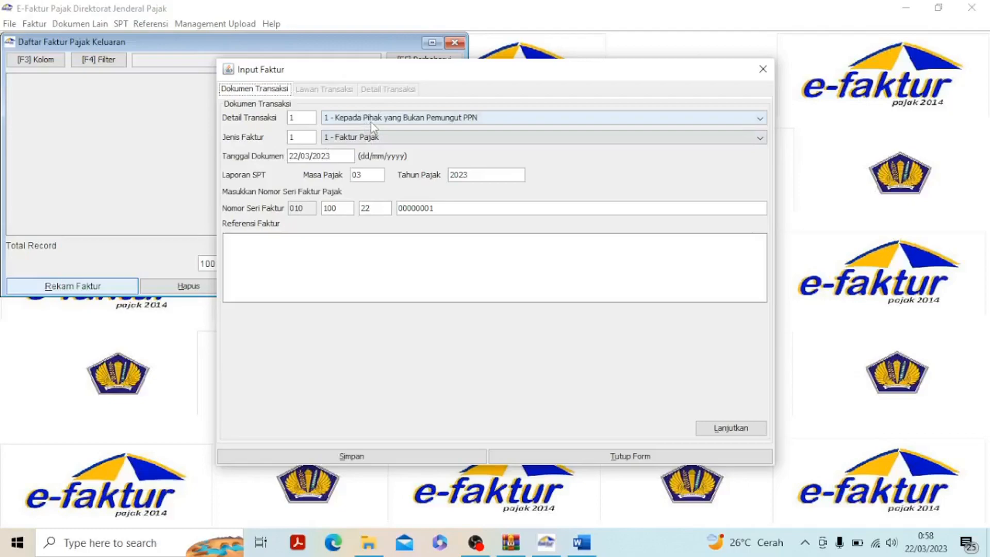
click(370, 122)
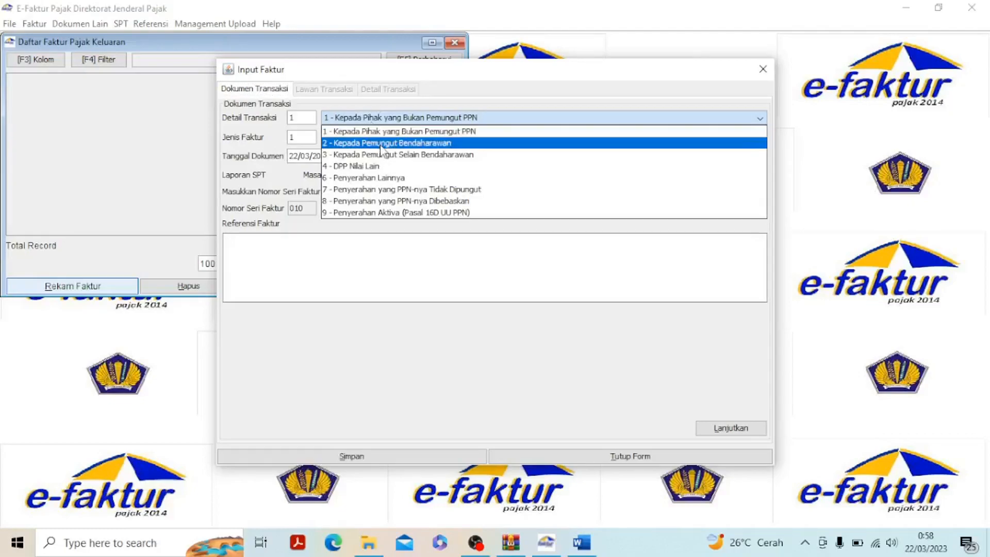
click(381, 142)
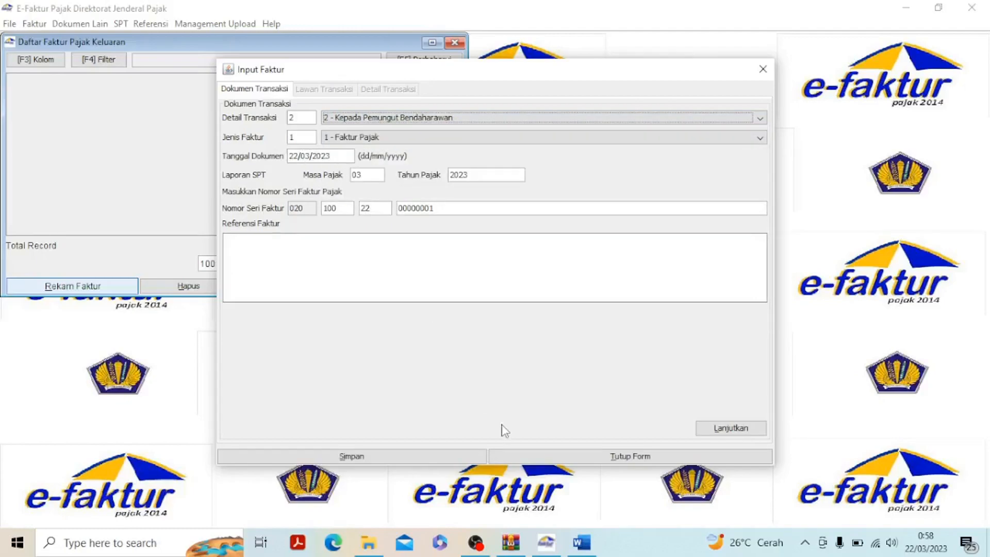
Set the invoice's Tanggal Dokumen to 11 January 2022 and continue to the Lawan Transaksi section
mouse_move(582, 541)
key(BackSpace)
key(BackSpace)
text(11)
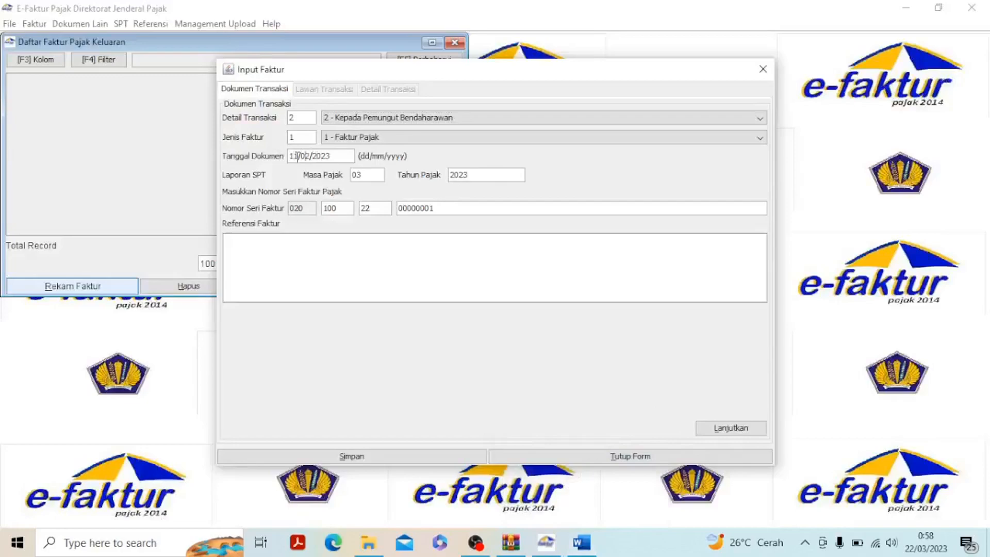
key(Delete)
click(733, 430)
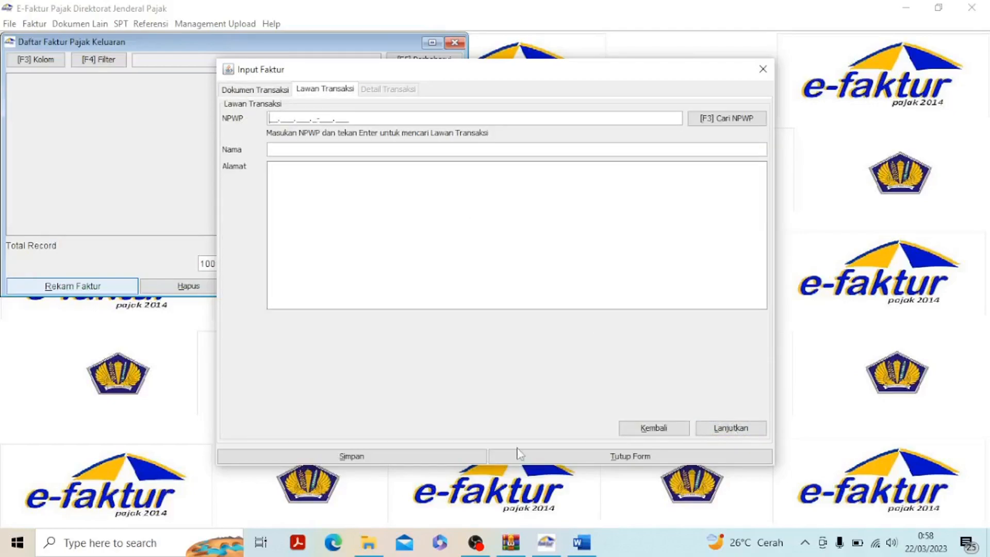
Look up the ministry's tax number in the 11 Jan 2022 row in Word and enter it as the NPWP in e-Faktur
click(578, 543)
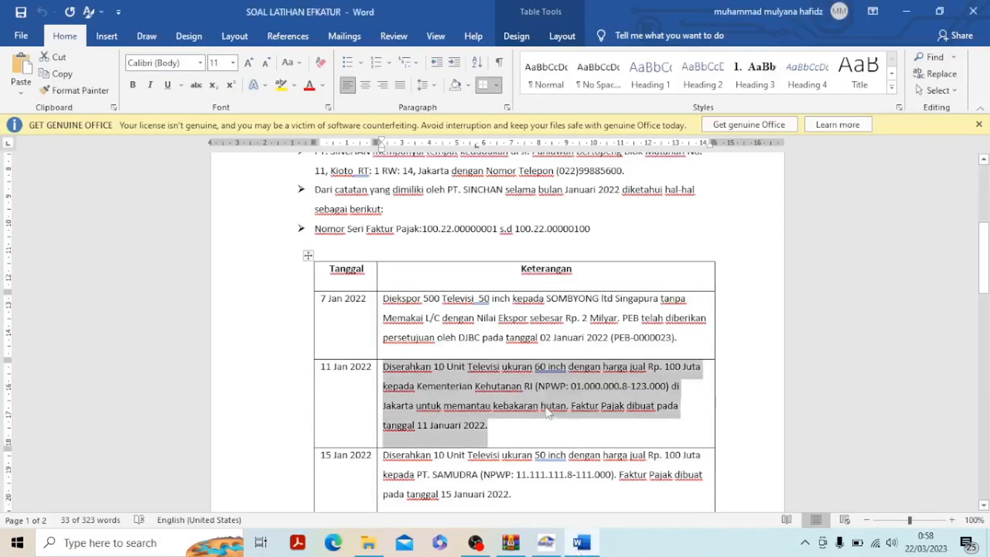
click(569, 410)
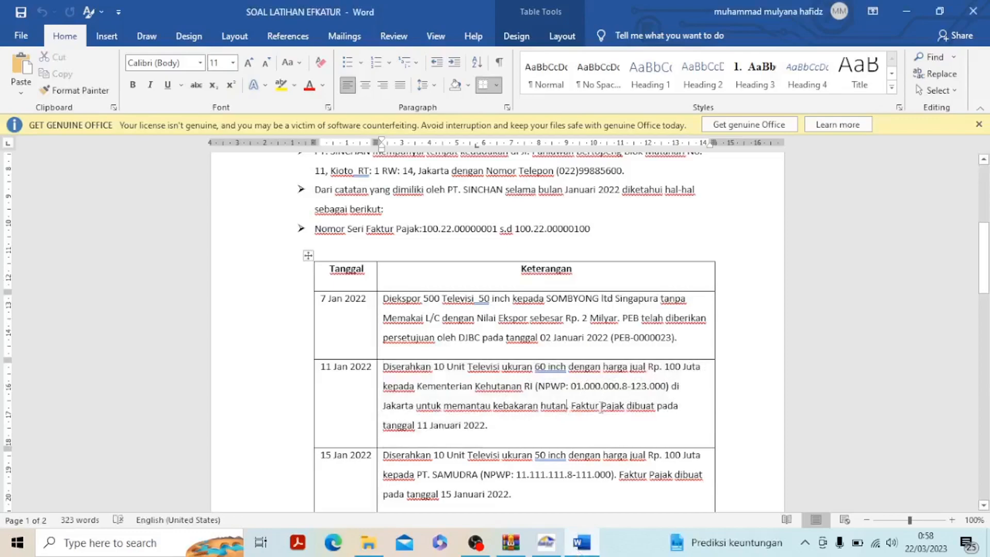
drag(539, 387, 666, 387)
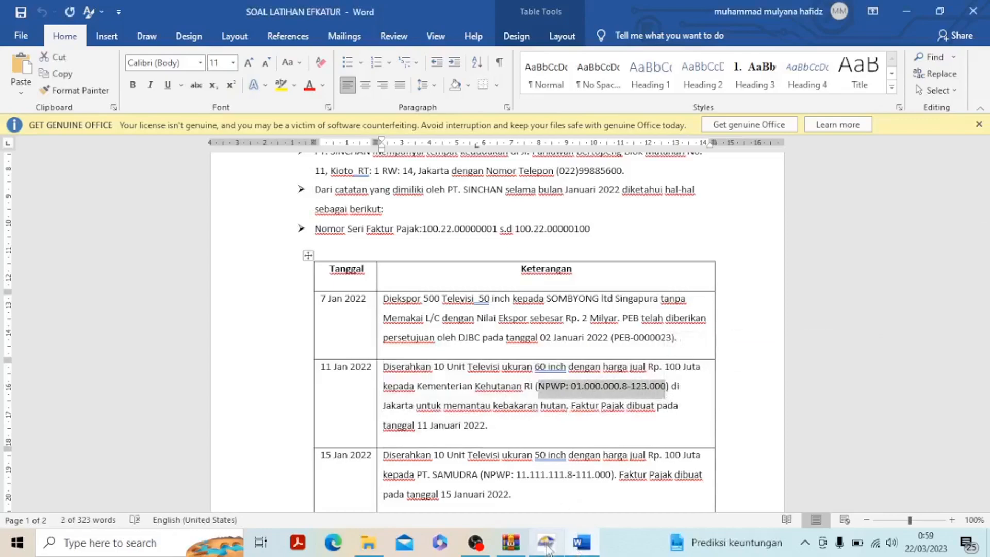
mouse_move(548, 550)
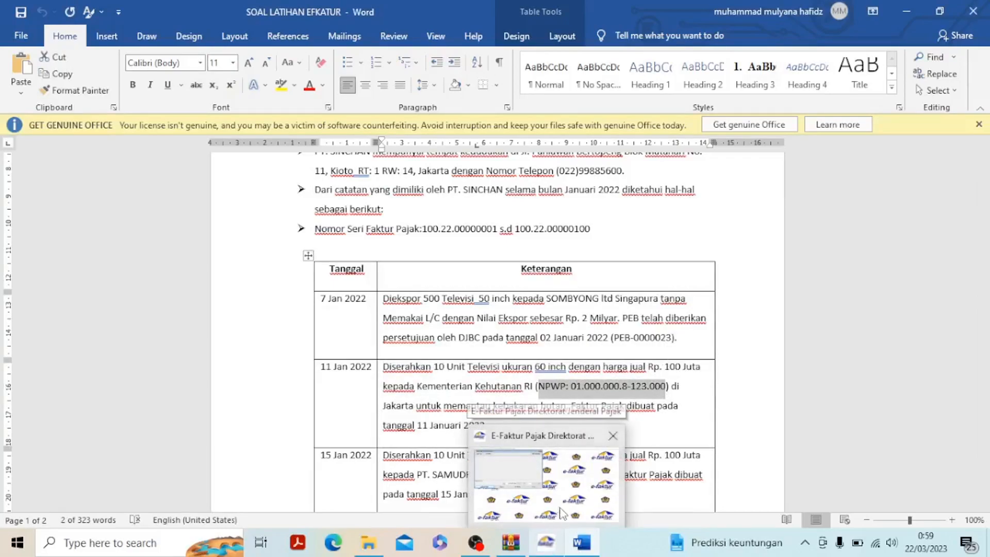
click(562, 512)
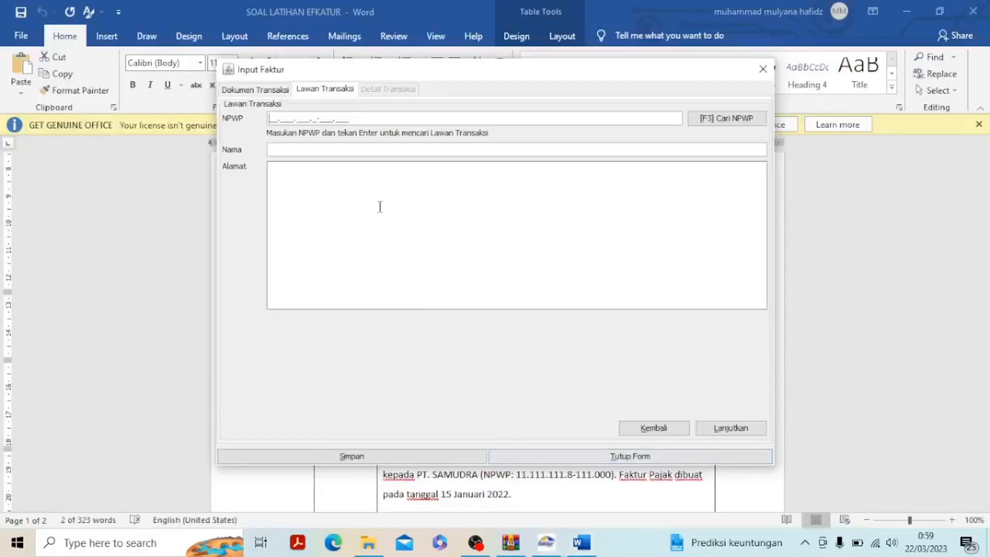
text(01.000.000.8-123.00)
Copy the buyer name Kementerian Kehutanan RI from the Word exercise into the invoice's Nama field in e-Faktur
click(585, 547)
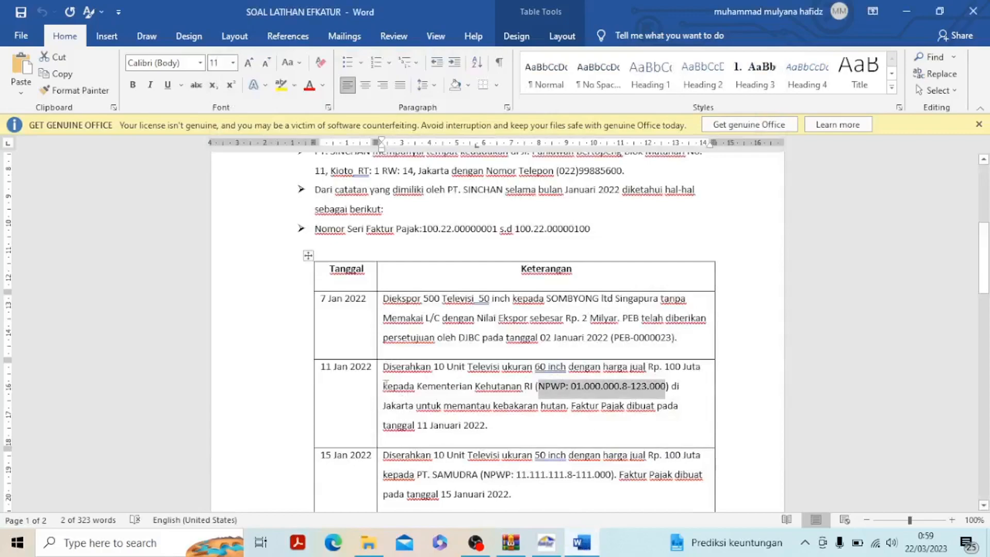
drag(417, 386, 535, 390)
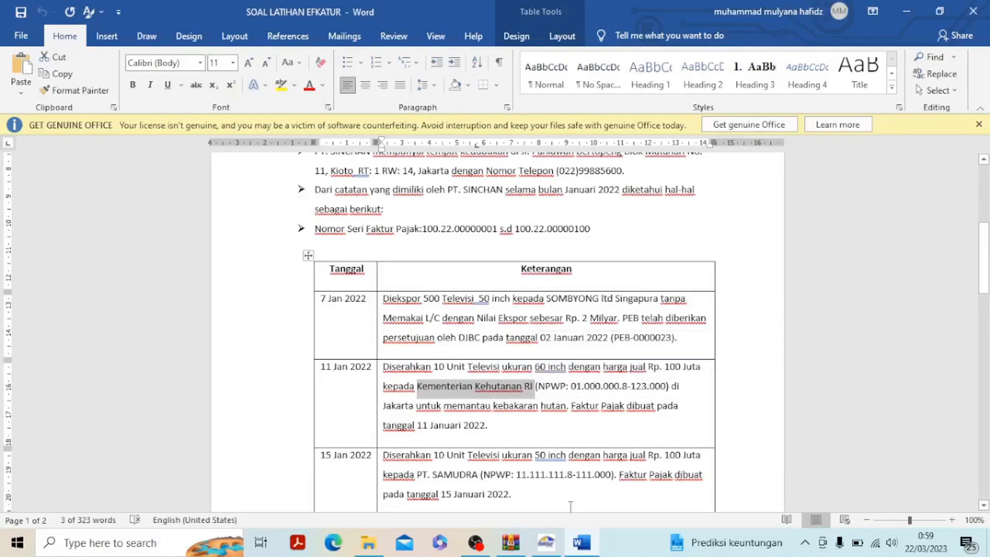
click(553, 549)
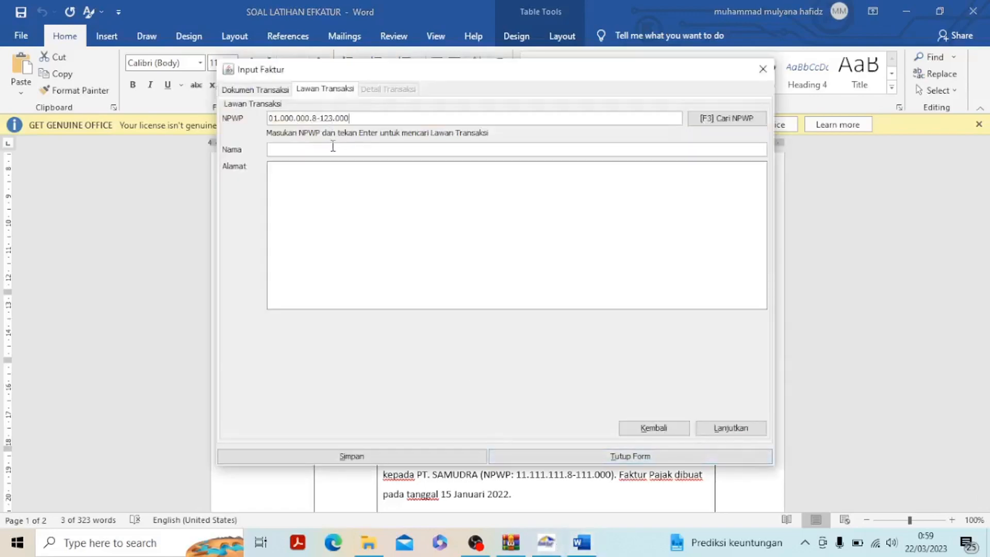
click(333, 149)
text(Kementerian Kehutanan RI)
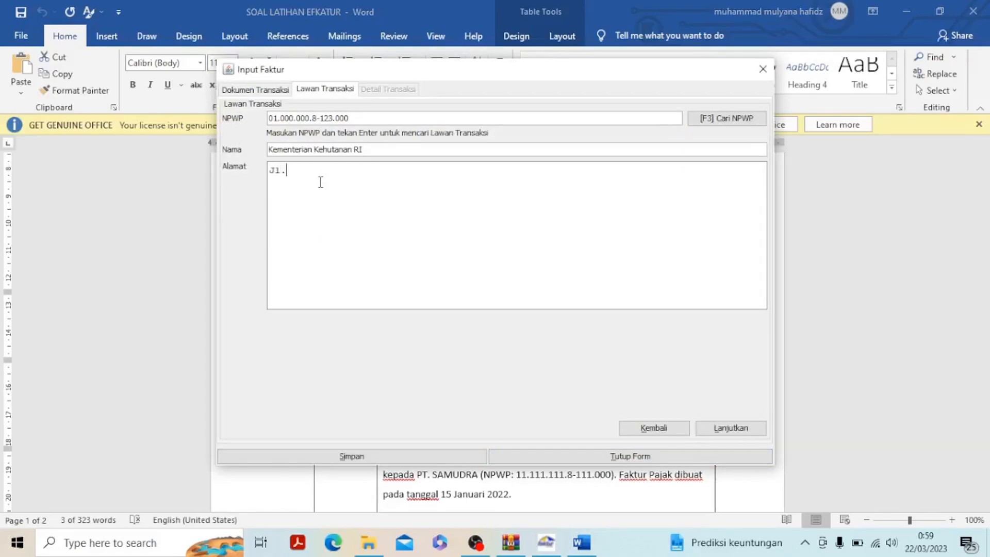
Enter the ministry's street address in Alamat, continue to Detail Transaksi and open a new goods/services entry
text(Kemerdekaan No.1)
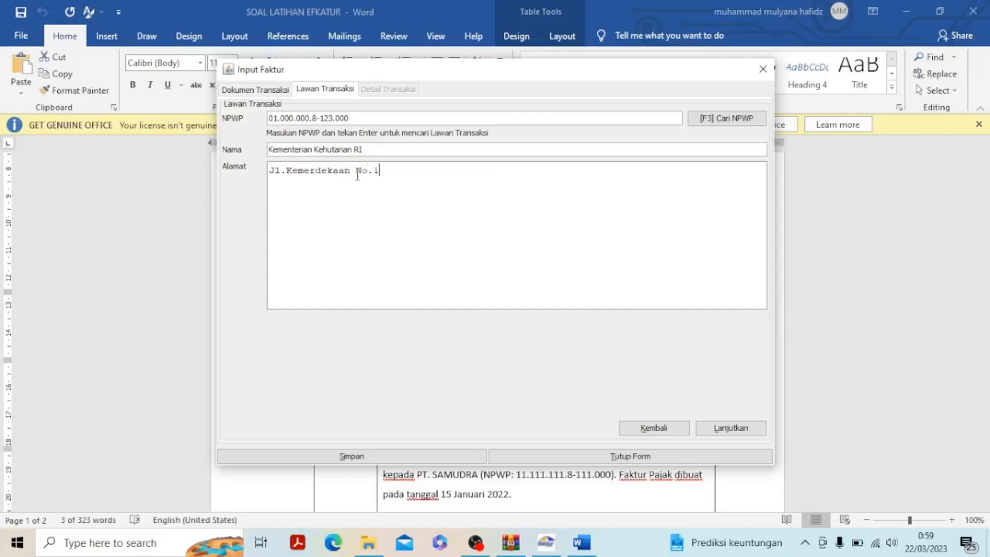
key(BackSpace)
text(20)
click(730, 428)
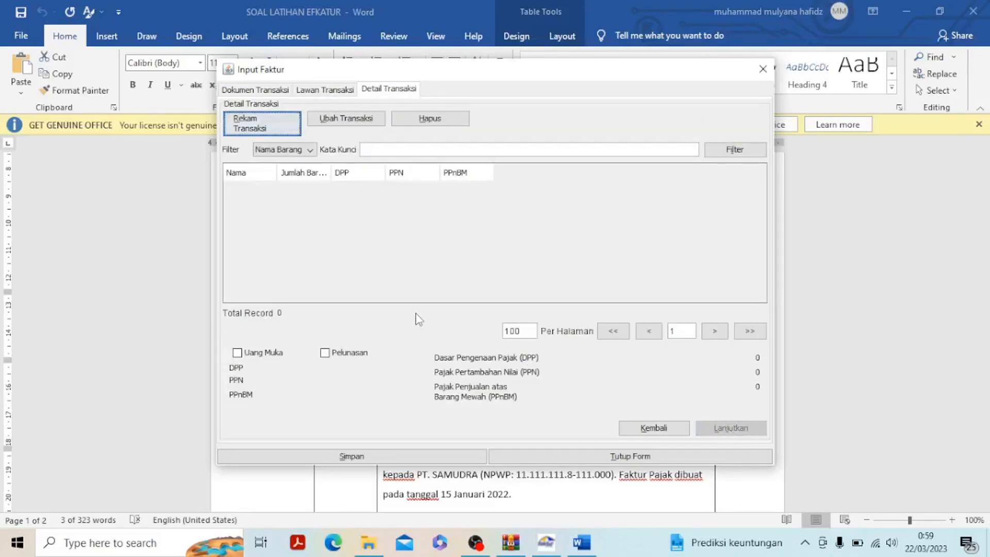
click(248, 130)
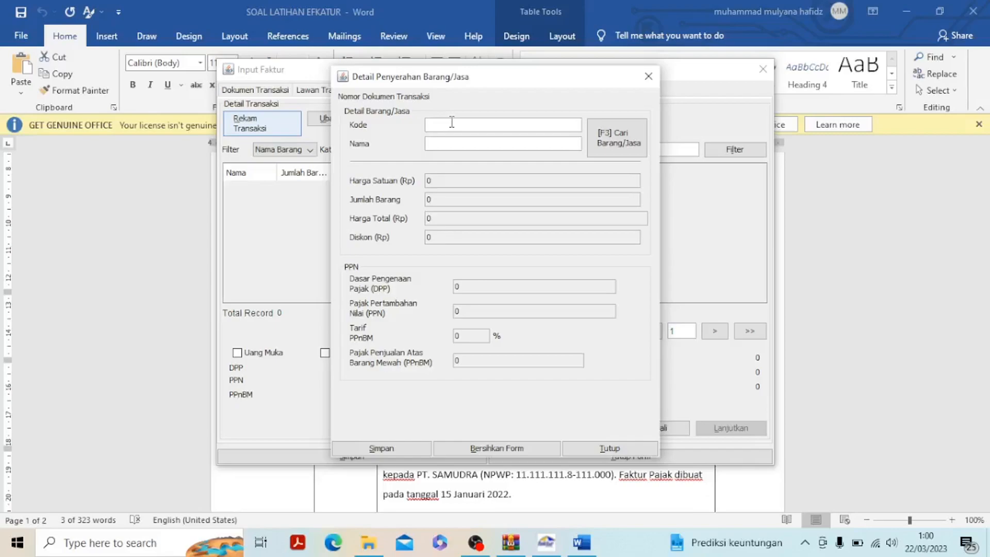
Enter code 001 and name Televisi 60 inch for the goods entry and choose to record it as a new item
text(001)
mouse_move(582, 543)
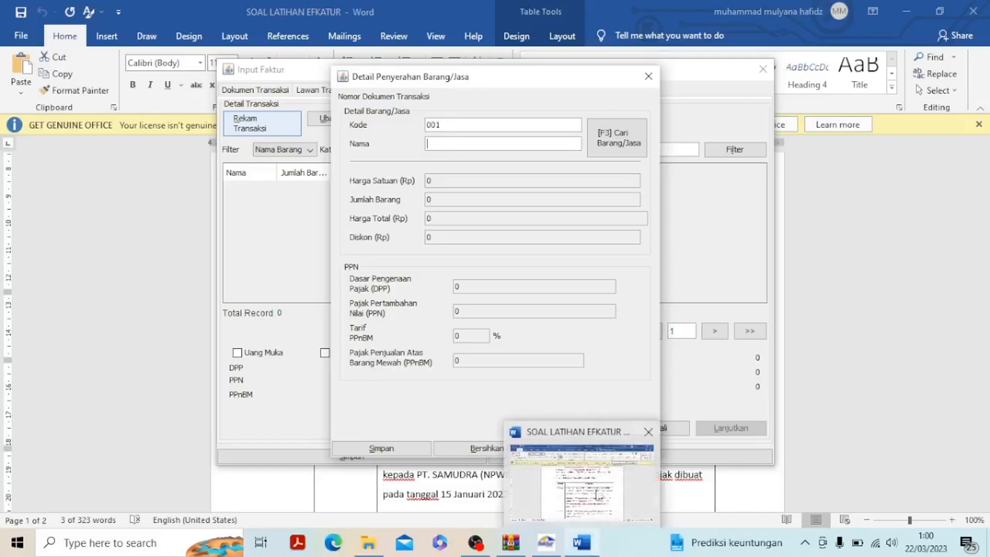
mouse_move(599, 494)
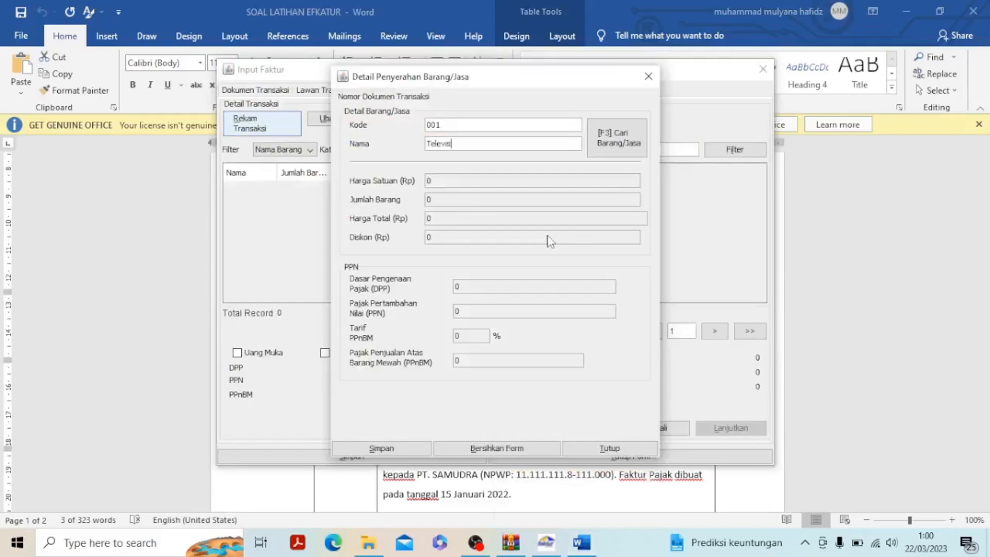
text(60 in)
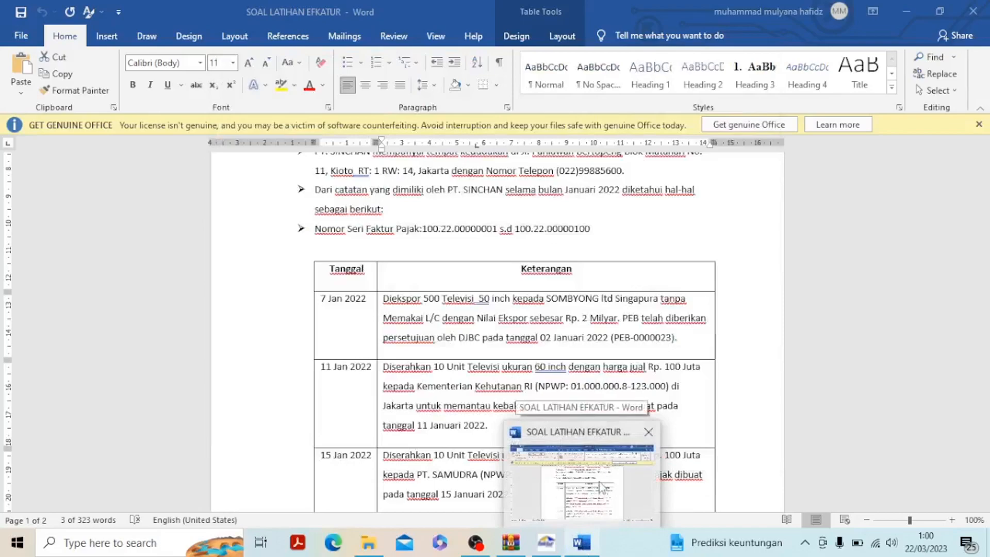
text(ch)
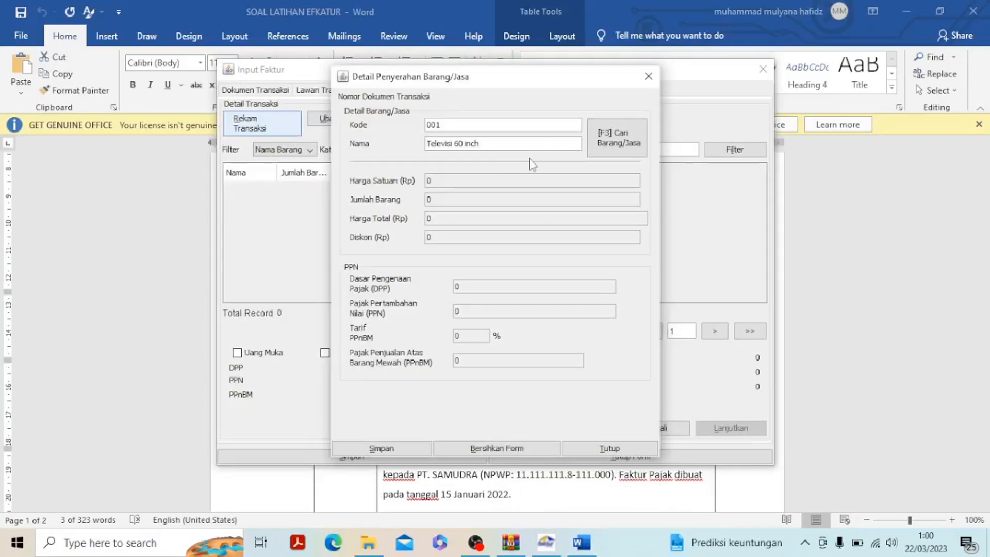
key(Return)
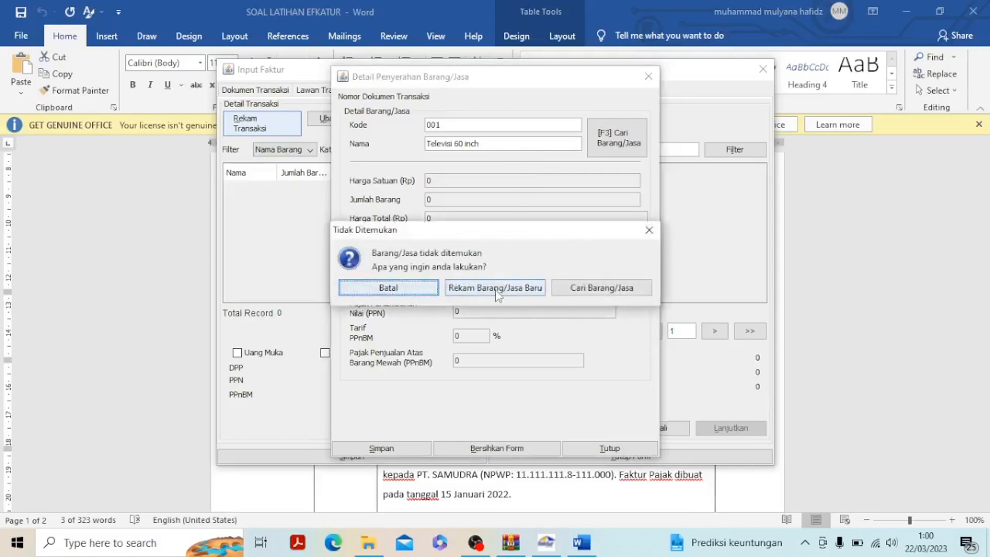
click(495, 289)
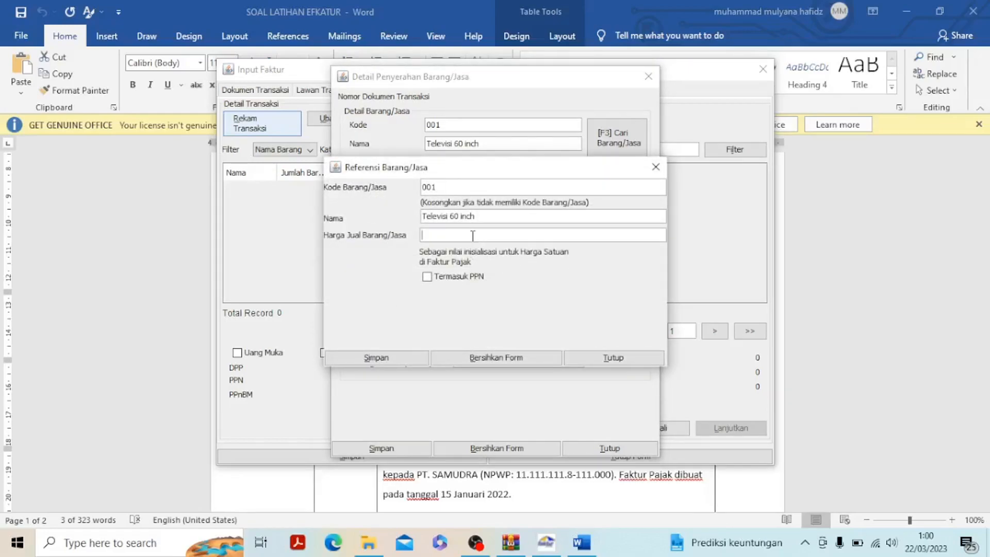
Check the 11 Jan 2022 sale in Word, set the new item's Harga Jual to 10000000 in e-Faktur and save it
click(582, 542)
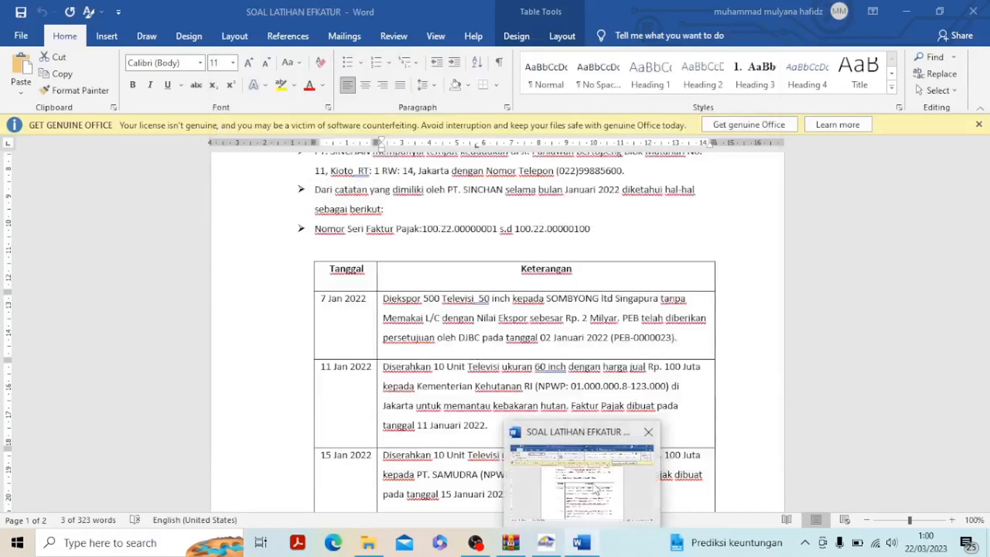
click(595, 489)
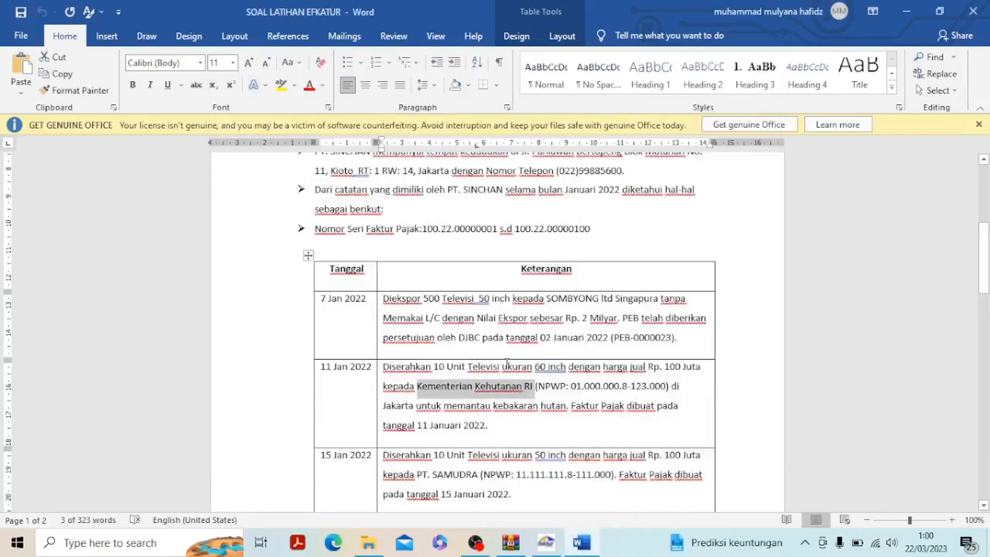
drag(436, 366, 702, 371)
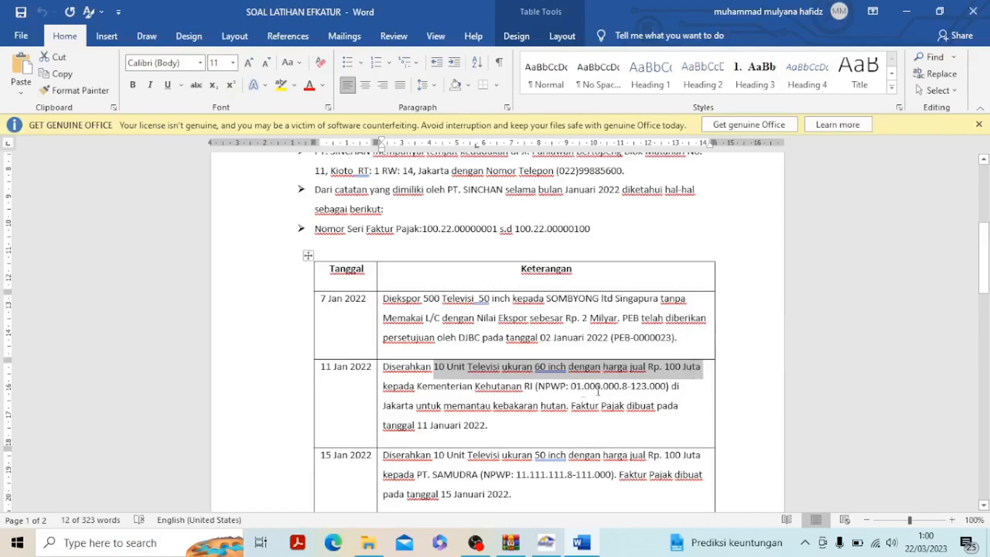
click(546, 541)
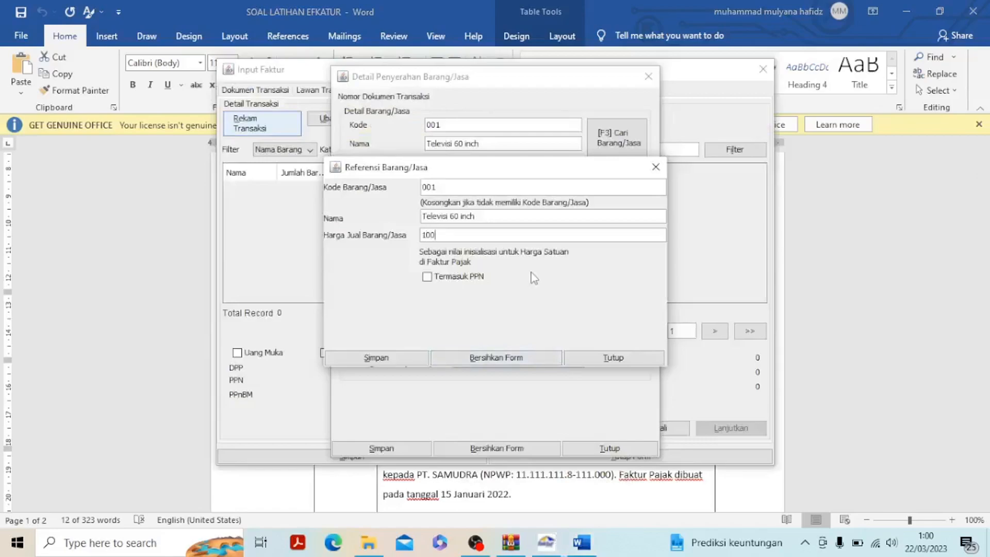
text(00000)
click(407, 359)
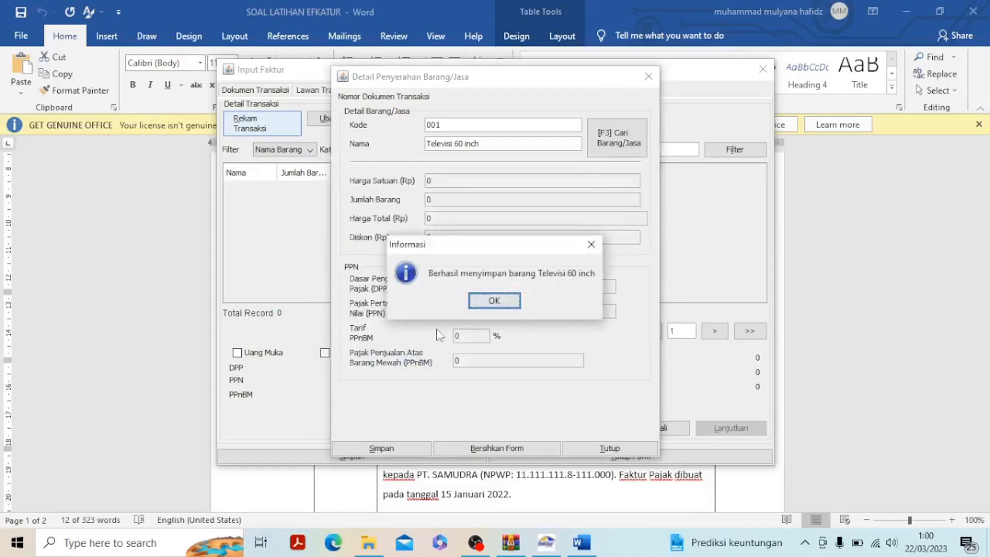
click(493, 302)
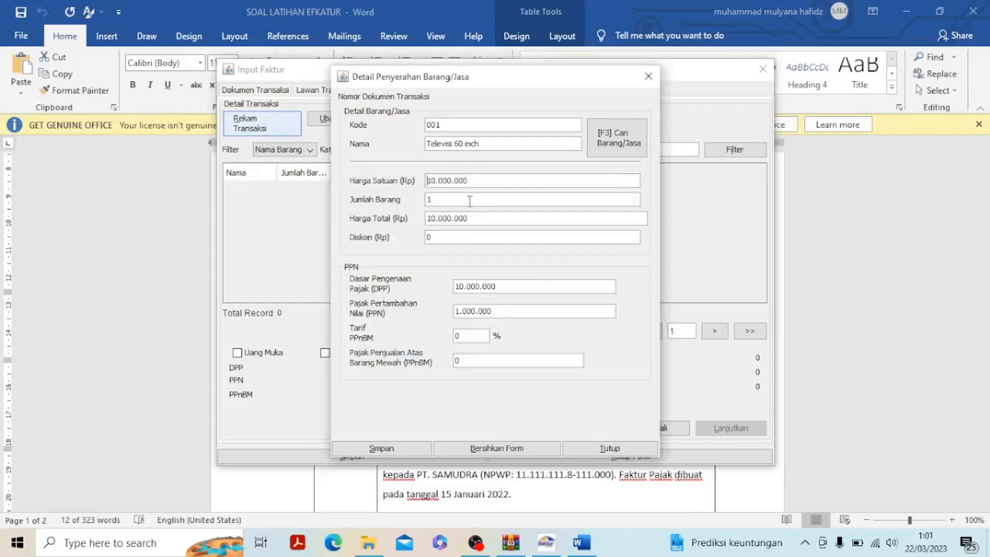
Set Jumlah Barang to 10, save the detail without adding another one, and save the invoice
text(0)
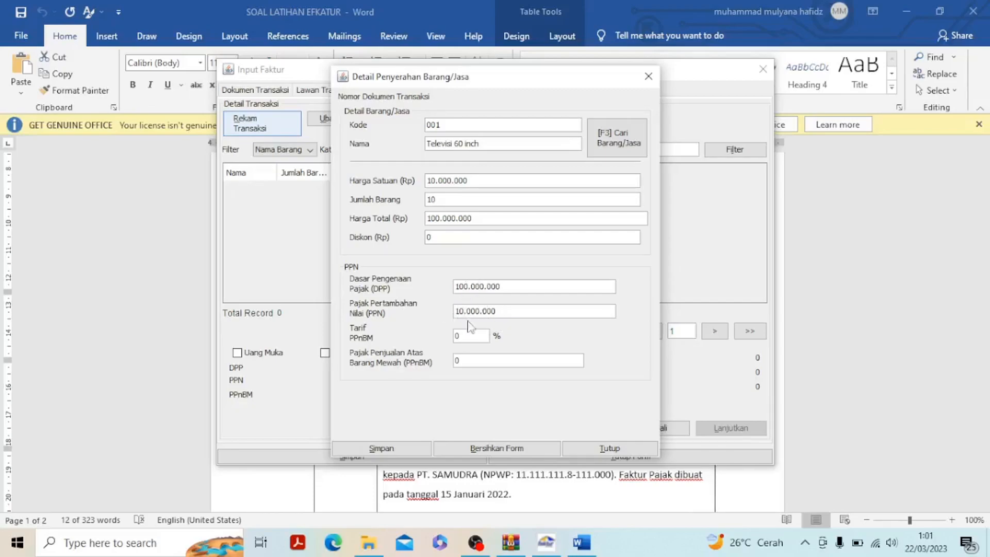
click(407, 449)
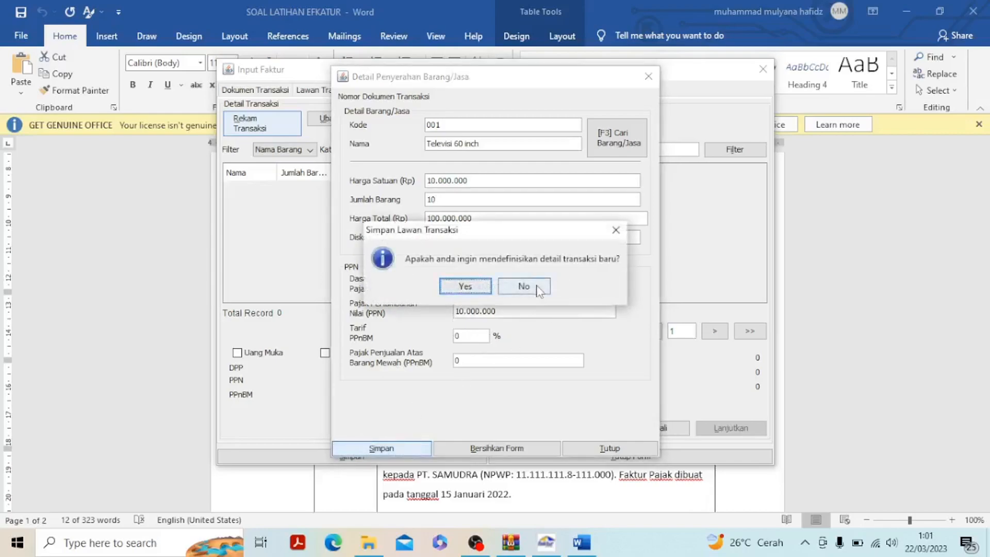
click(537, 288)
click(356, 454)
click(514, 289)
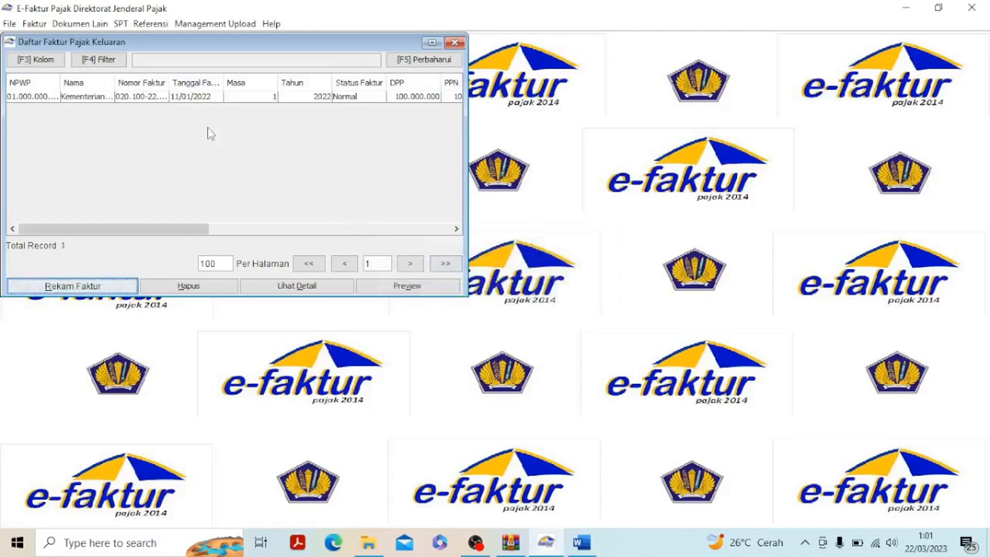
Upload the Kementerian Kehutanan invoice dated 11/01/2022, refresh the output invoice list and close it
click(432, 42)
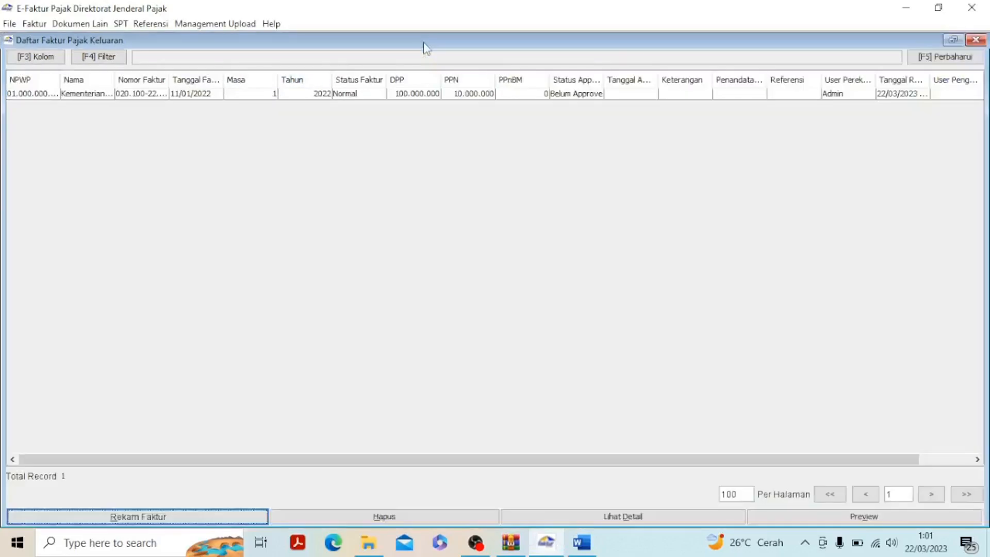
click(359, 96)
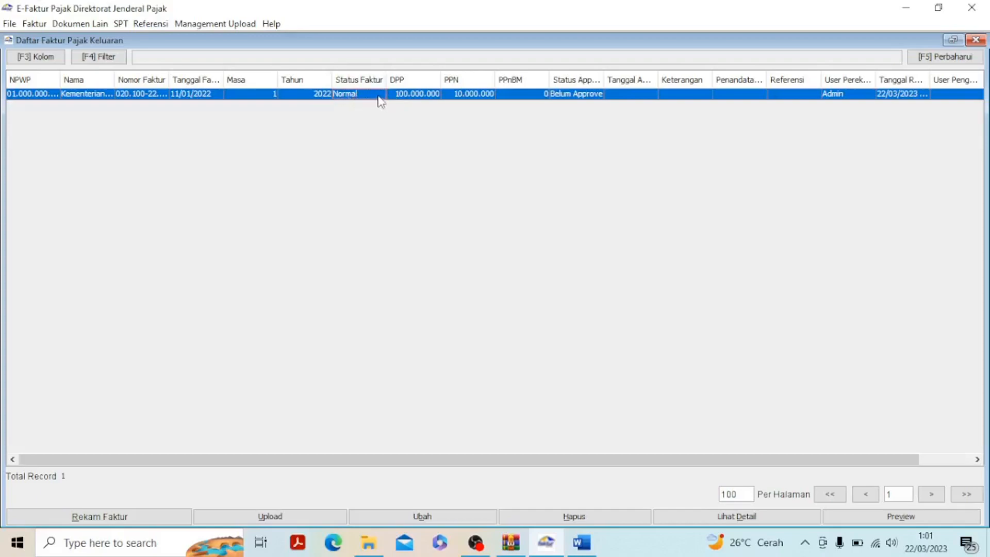
click(270, 518)
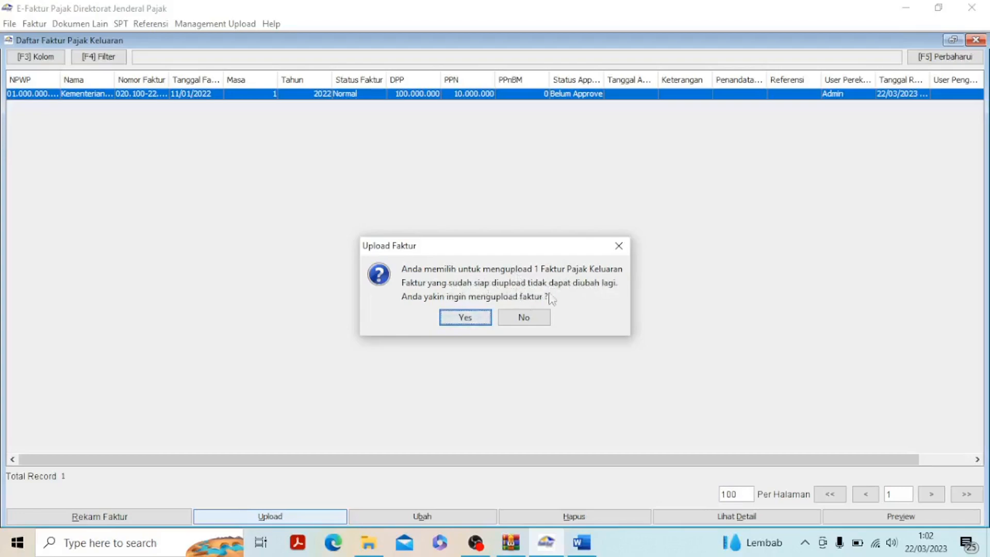
click(481, 319)
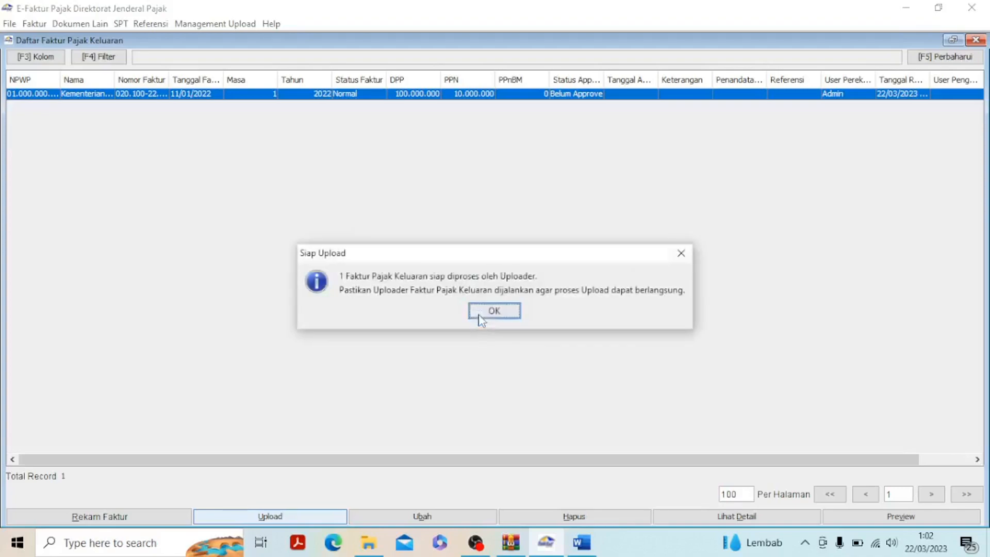
click(494, 312)
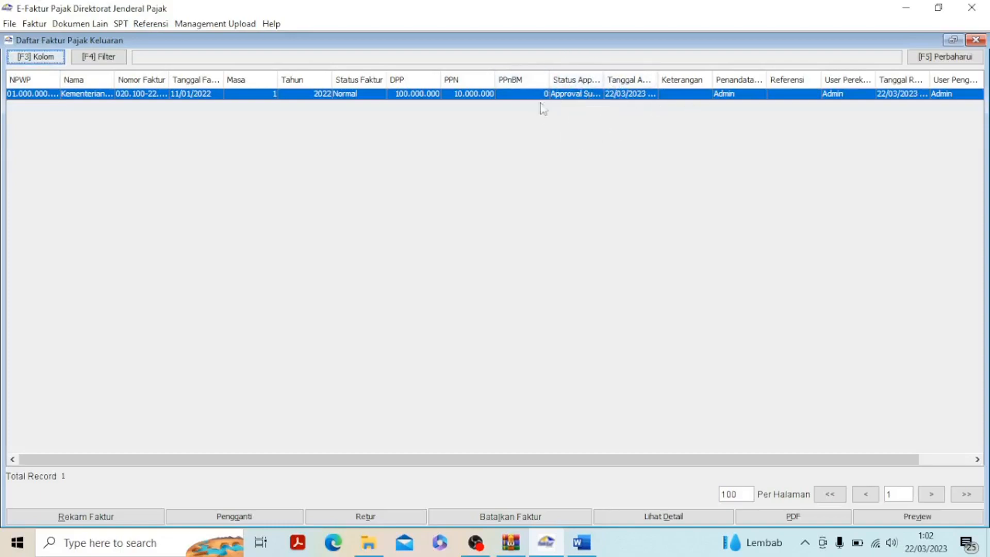
click(946, 58)
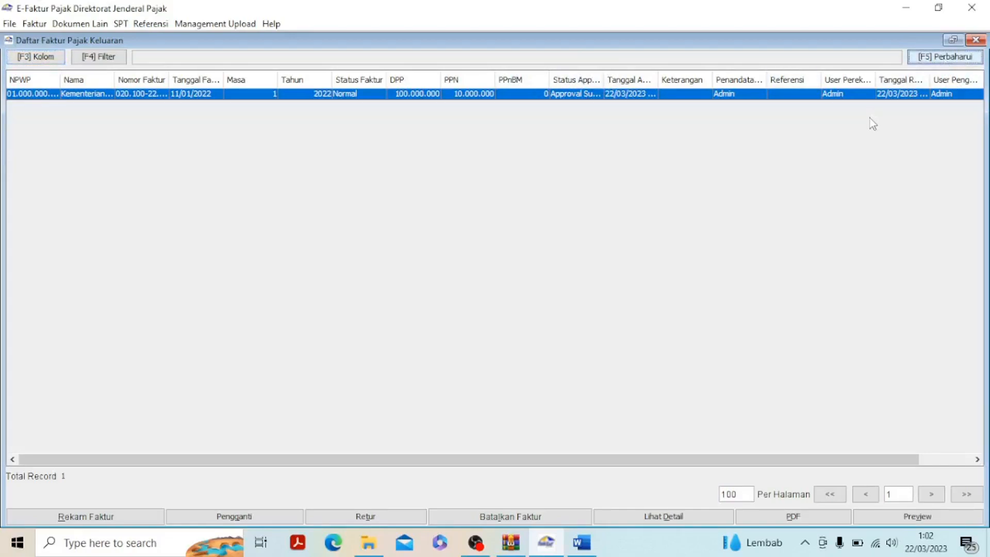
click(976, 40)
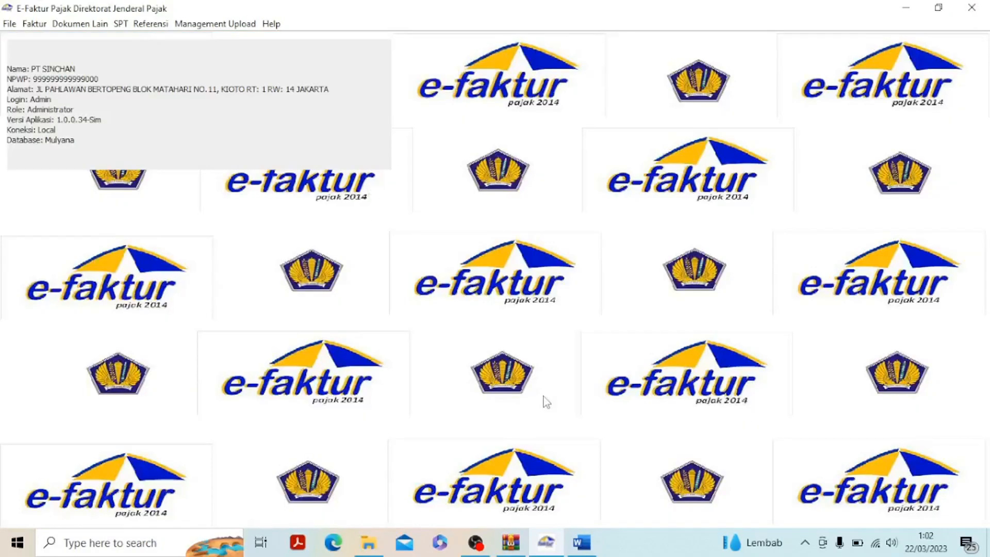
Review the 15 Jan 2022 transaction in Word and reopen the output tax invoice administration list in e-Faktur
click(580, 542)
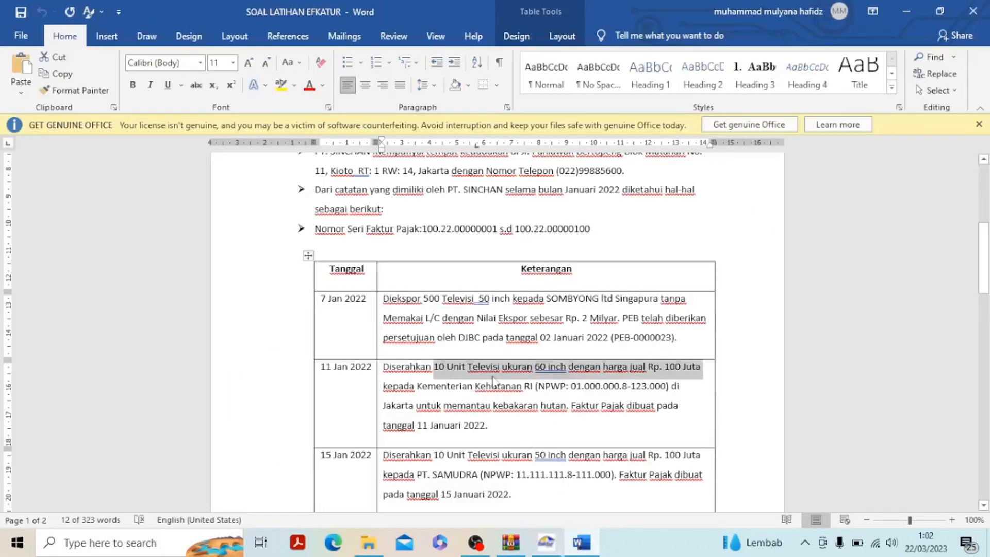
scroll(379, 367, down, 3)
drag(382, 364, 511, 401)
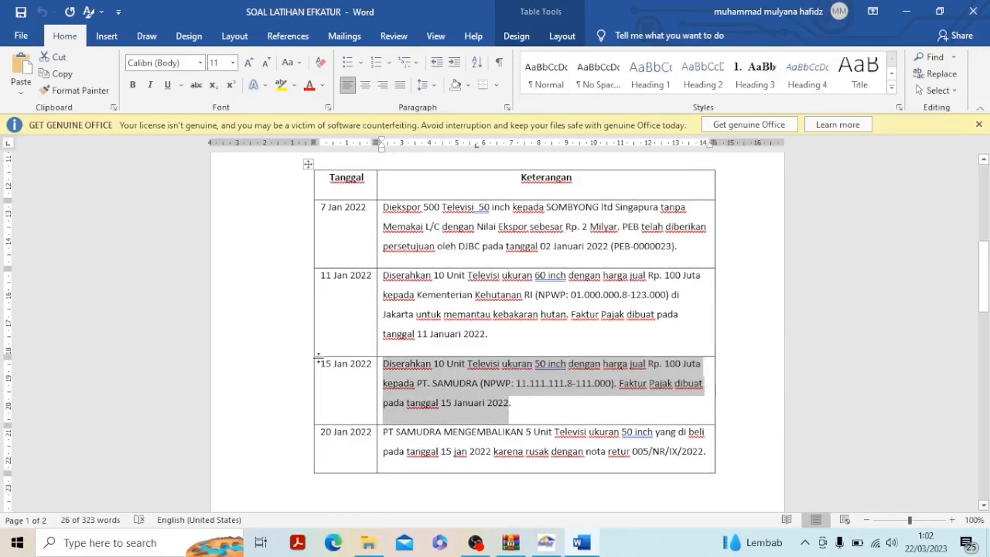
click(550, 550)
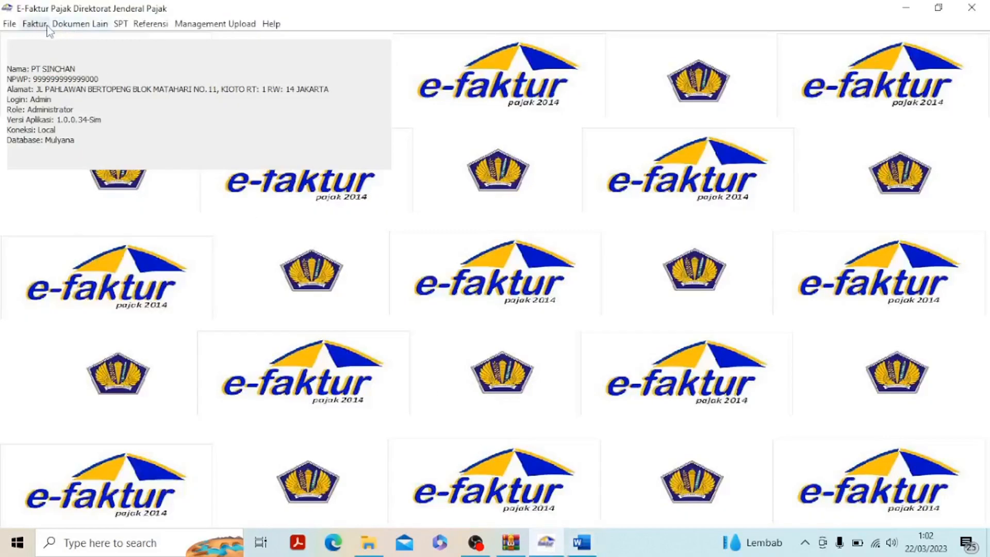
click(34, 27)
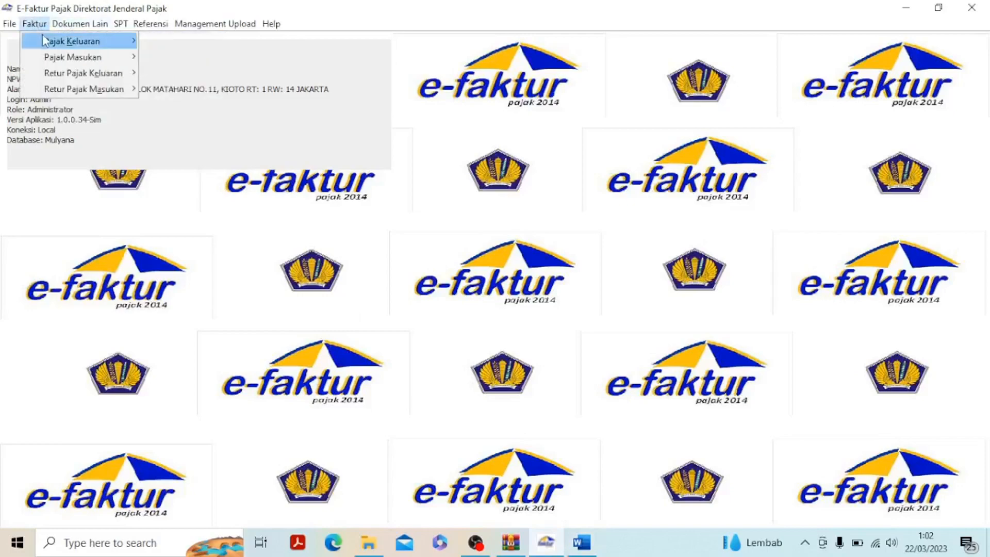
mouse_move(79, 45)
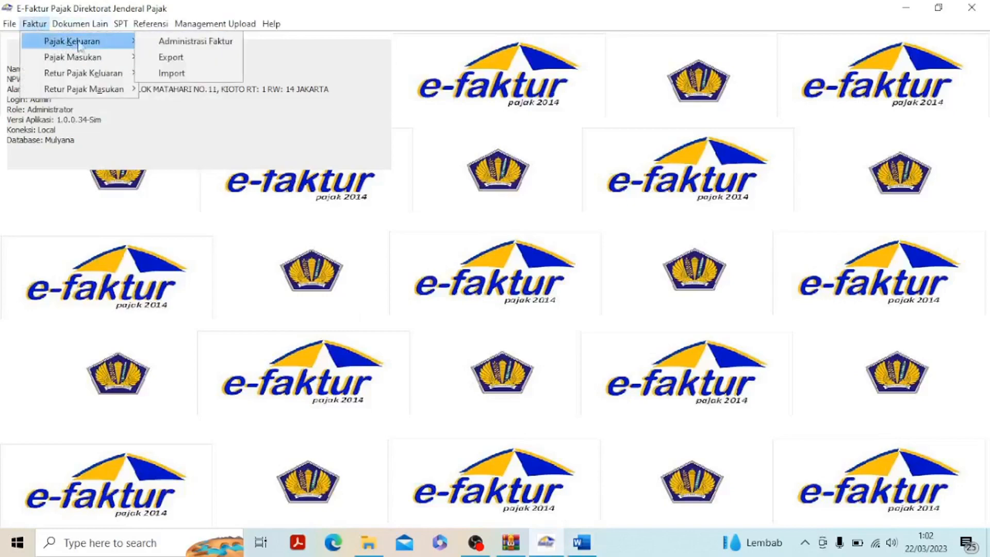
click(171, 42)
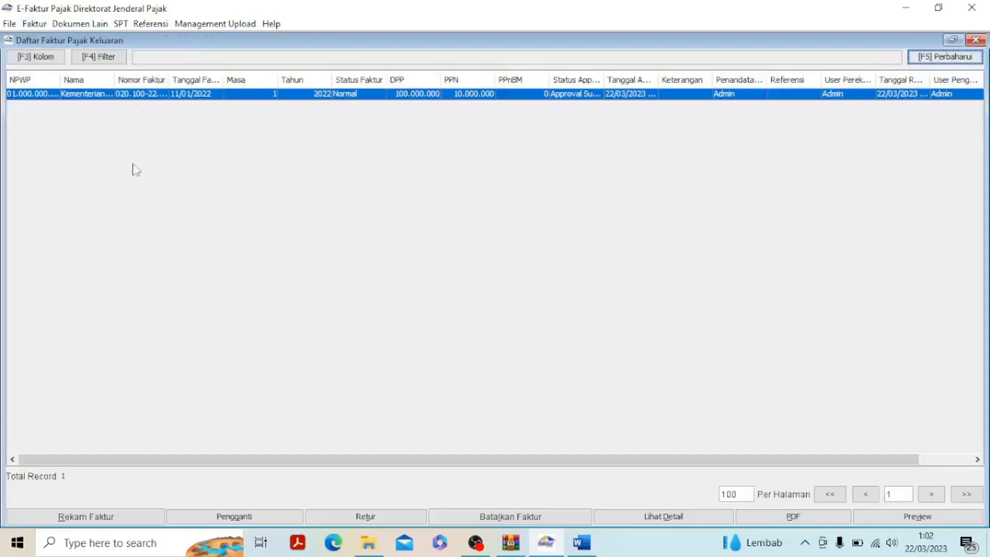
Start a new Faktur Pajak for a buyer that is Bukan Pemungut PPN, dated 15/01/2022, and continue to Lawan Transaksi
click(88, 518)
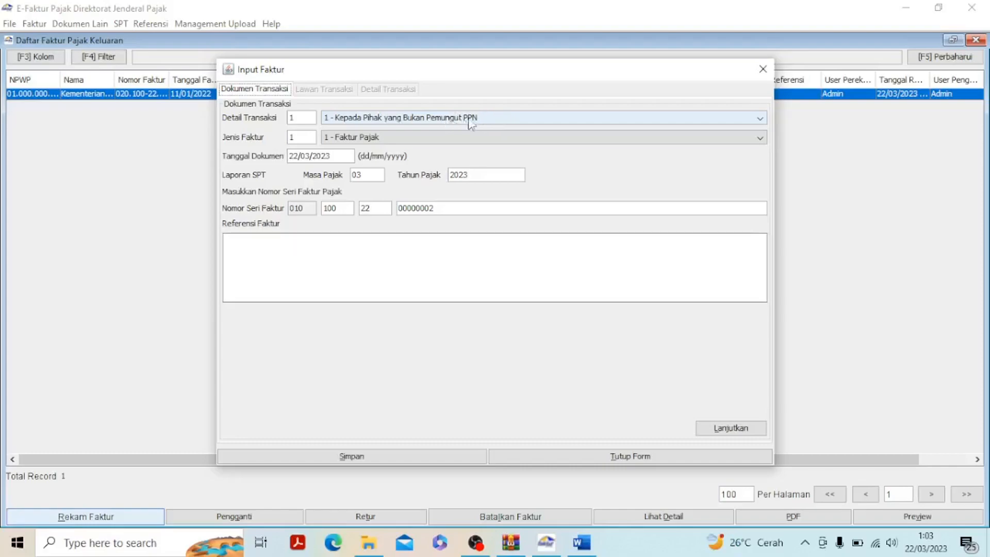
click(300, 157)
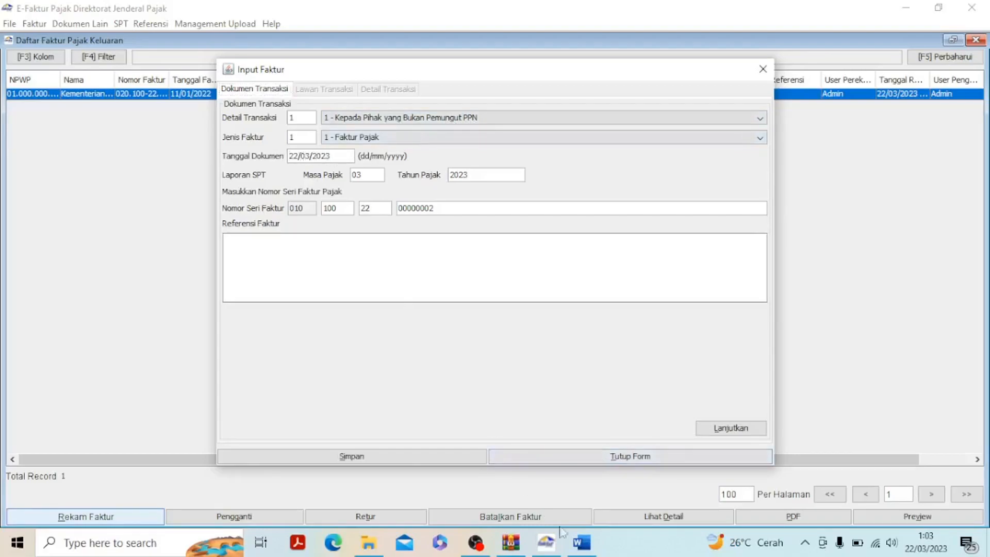
mouse_move(582, 543)
click(742, 428)
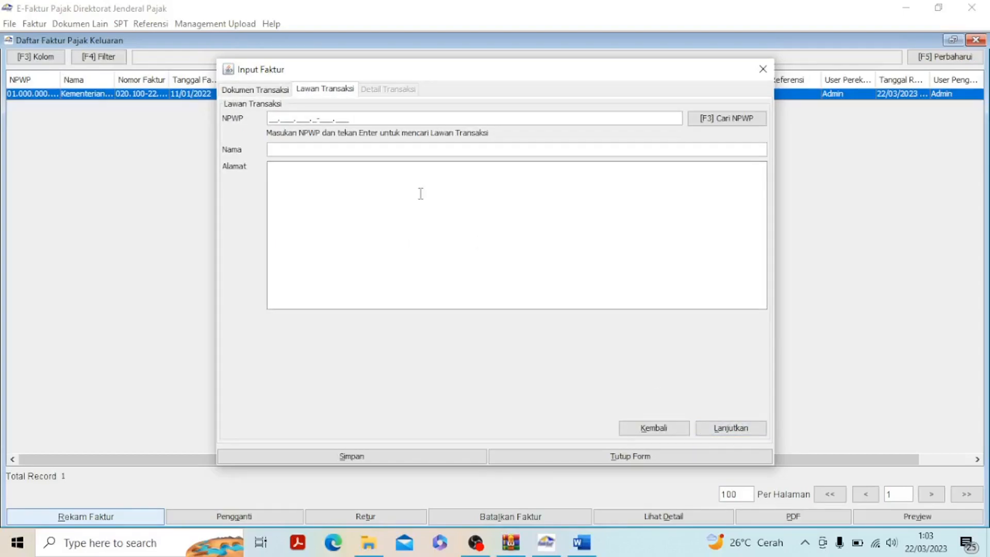
Look up PT. SAMUDRA's tax number in the 15 Jan 2022 row in Word and enter it as the NPWP in e-Faktur
click(575, 536)
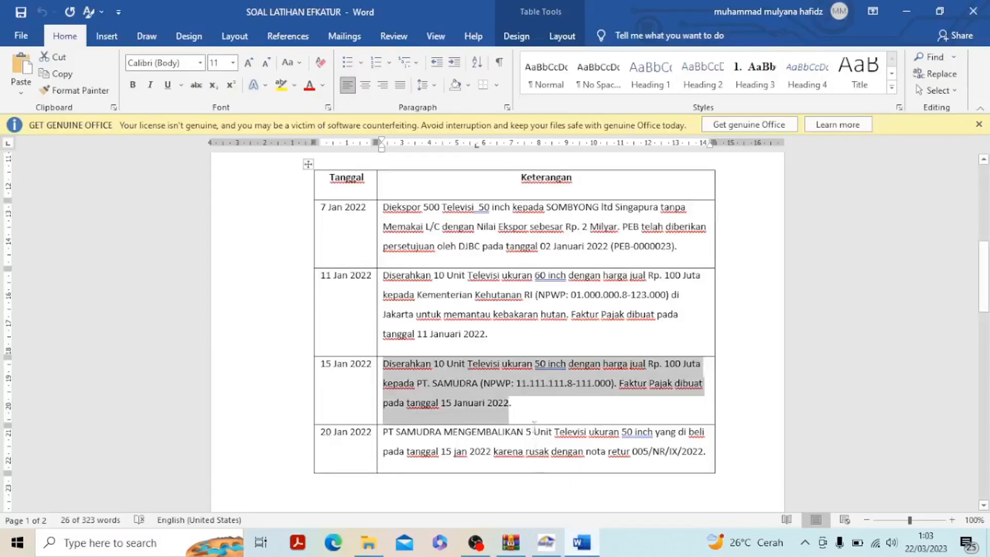
drag(485, 384, 612, 389)
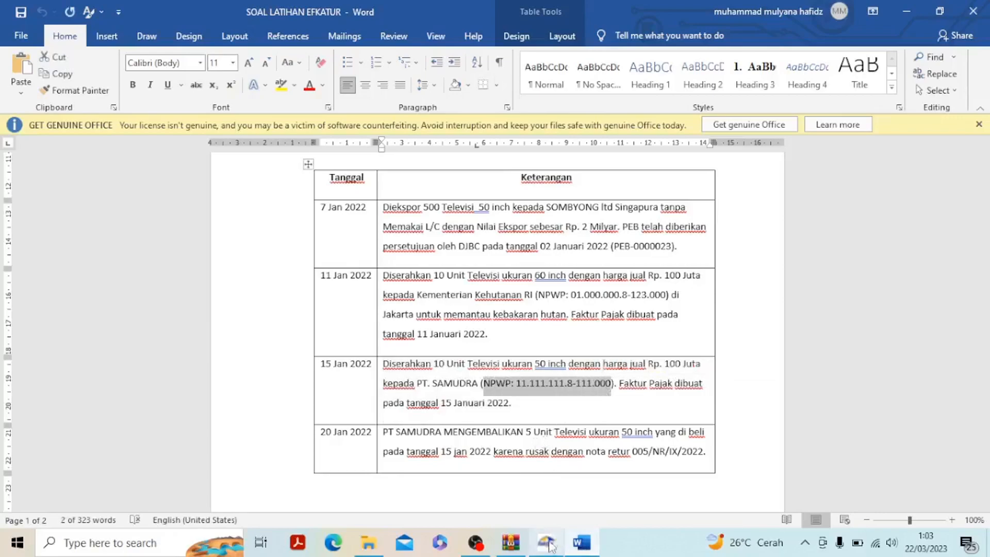
mouse_move(550, 544)
click(556, 511)
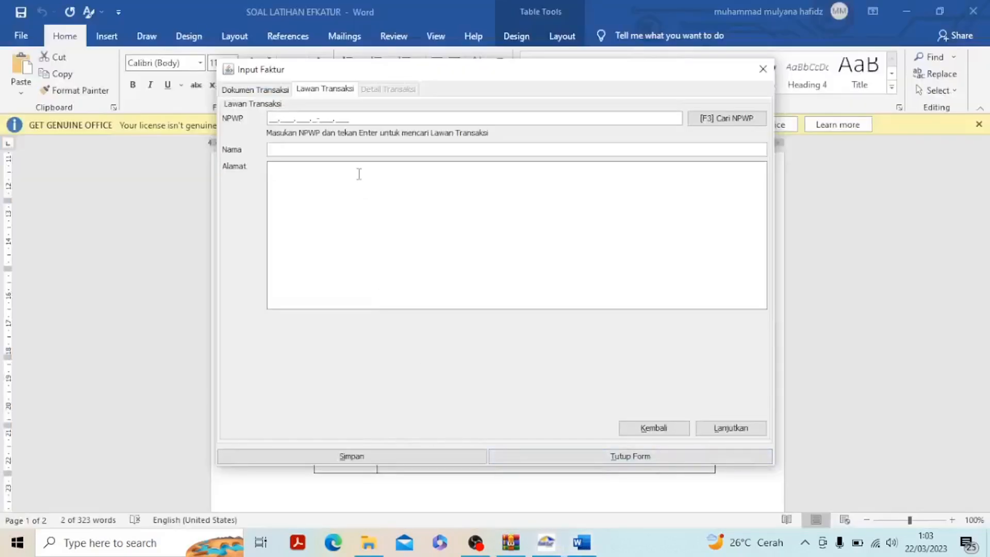
text(11.111.111.8-111.00)
Copy the name PT. SAMUDRA from Word into the e-Faktur Nama field, enter the buyer's address, and continue to Detail Transaksi
click(582, 543)
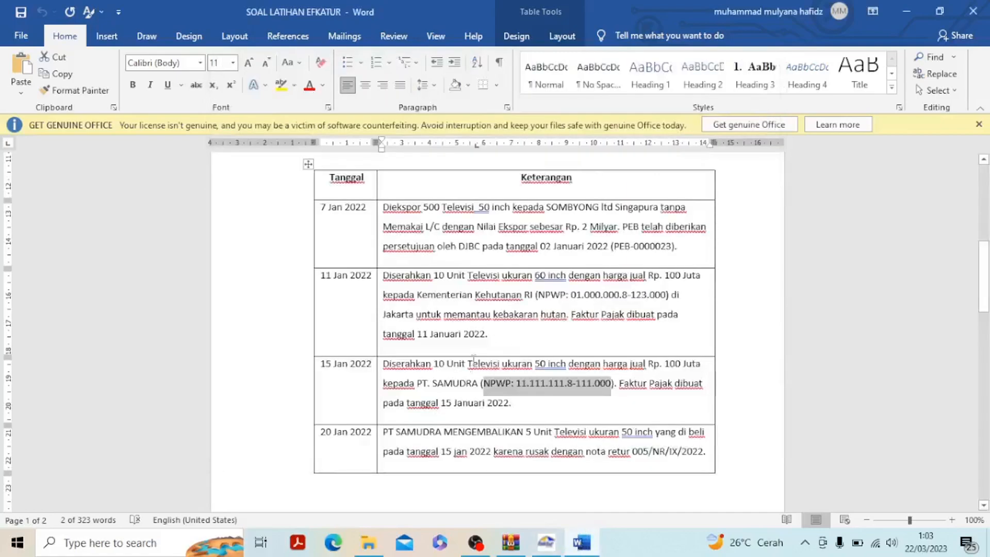
drag(417, 383, 480, 386)
key(ctrl+c)
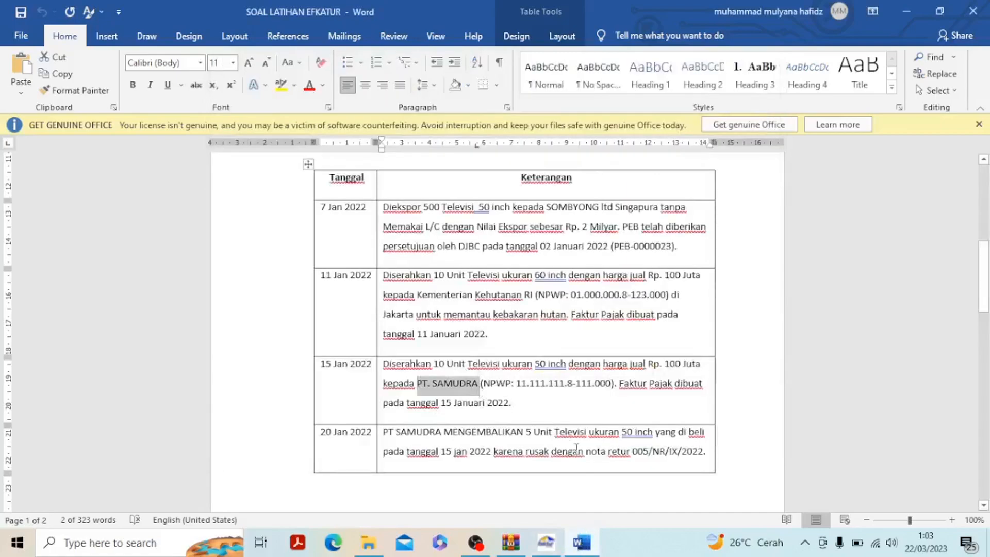
click(548, 542)
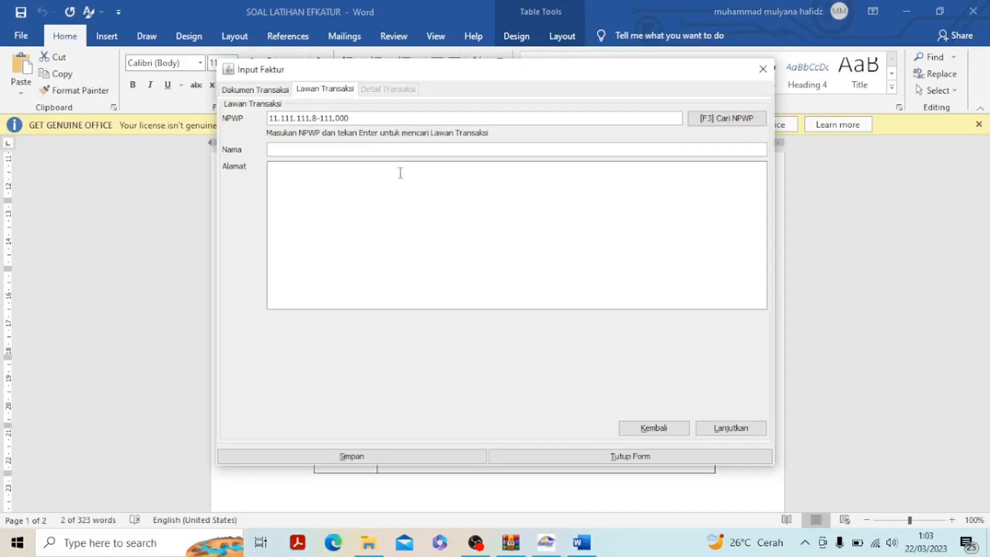
key(ctrl+v)
text(ga )
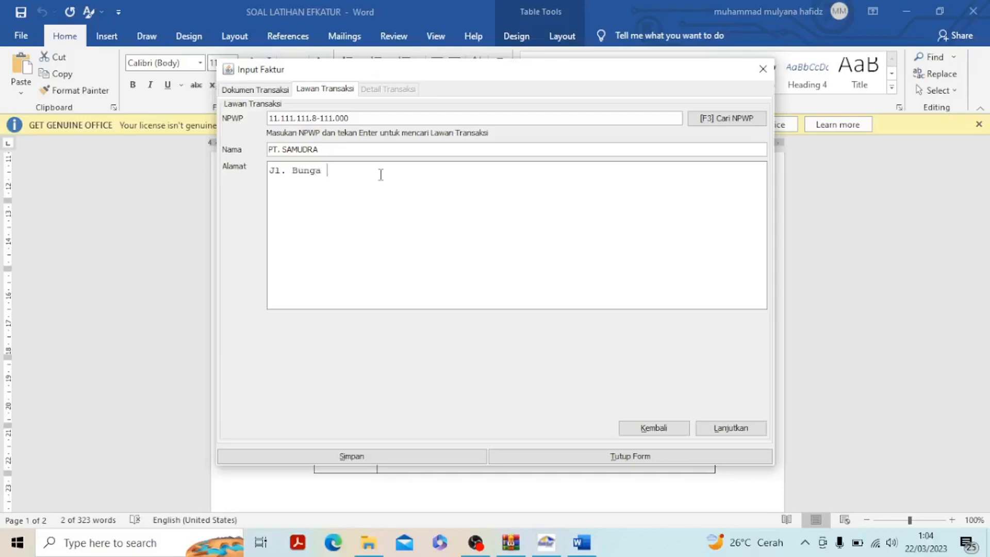
text(No.)
text(20)
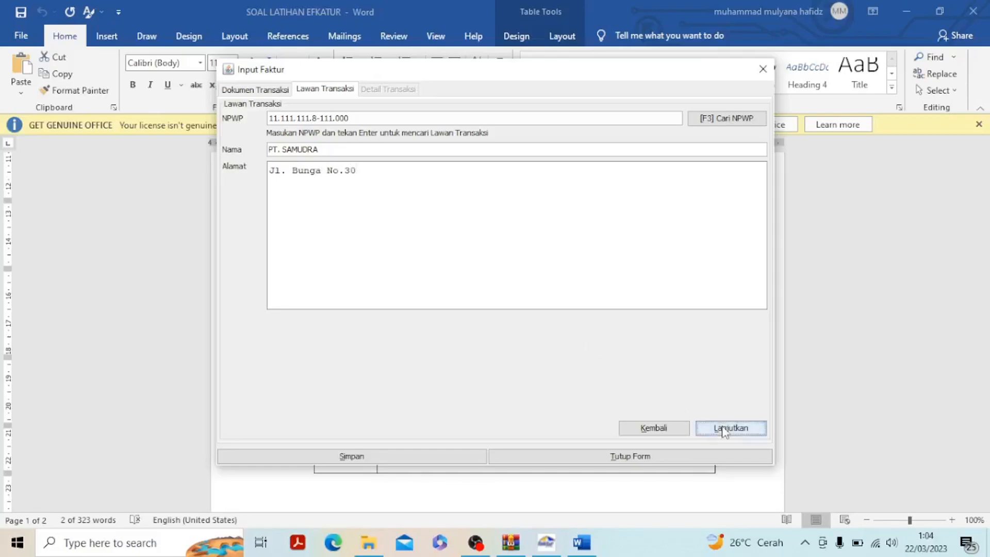
click(725, 429)
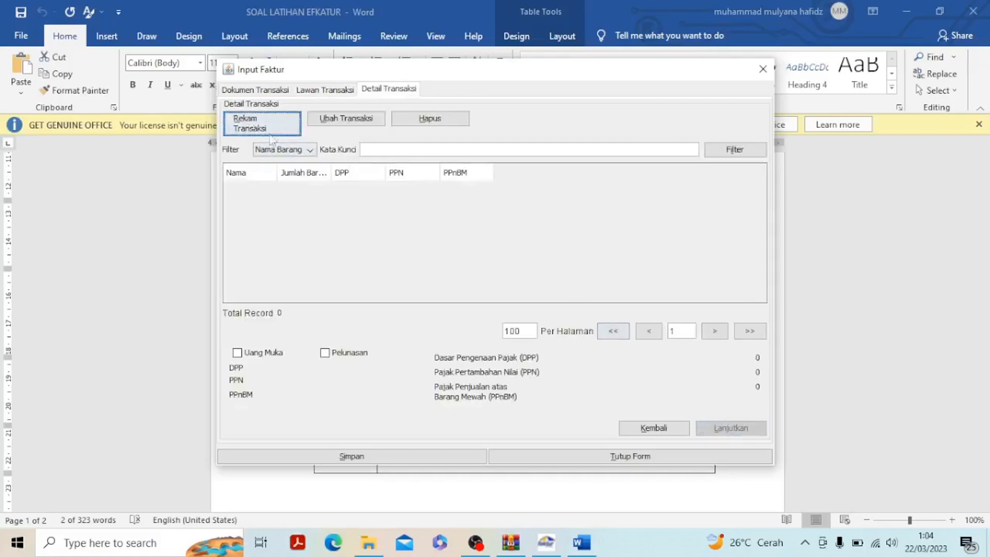
Start a new transaction detail with Kode 002 and Nama Televisi 50 inch, checking the item description in the 15 Jan 2022 row in Word
click(246, 129)
click(463, 127)
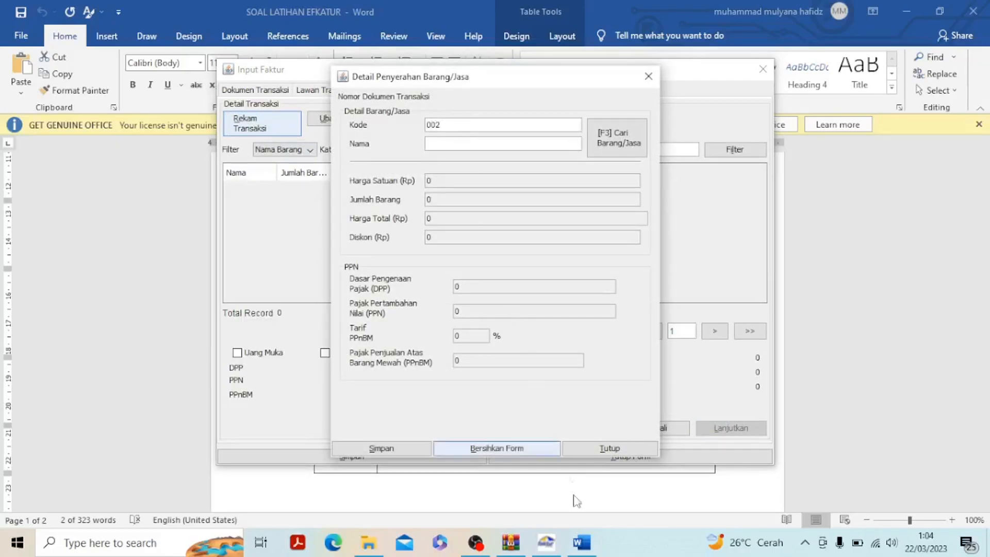
mouse_move(586, 544)
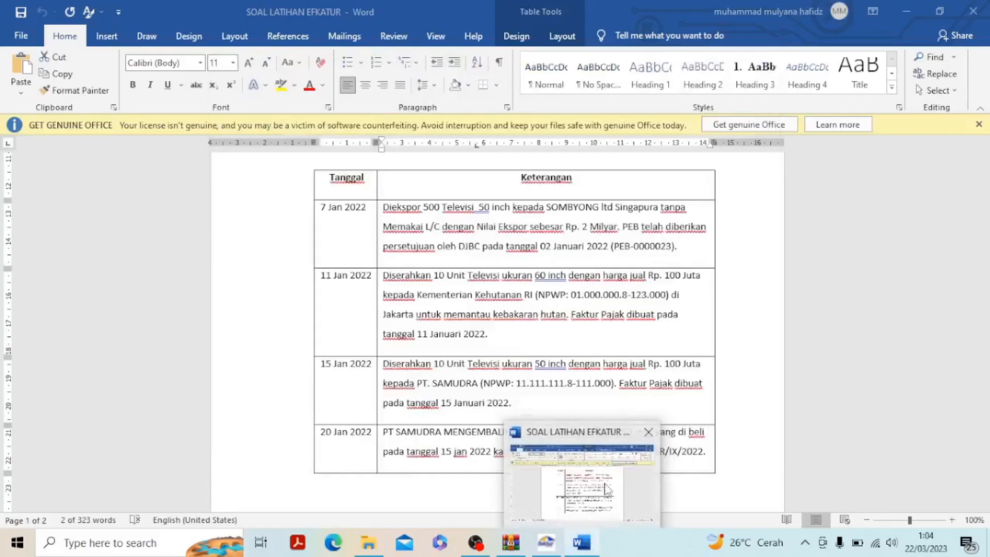
click(607, 488)
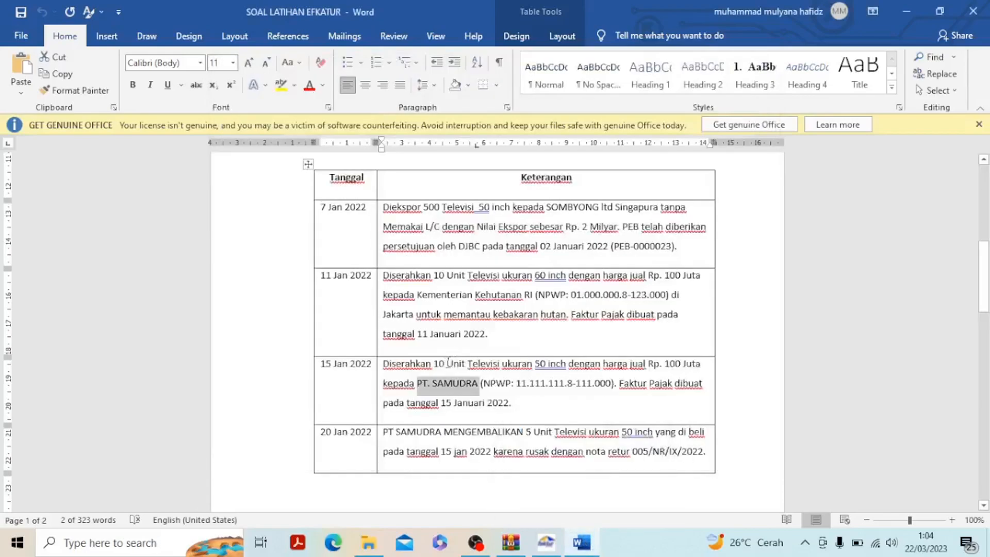
drag(467, 363, 570, 364)
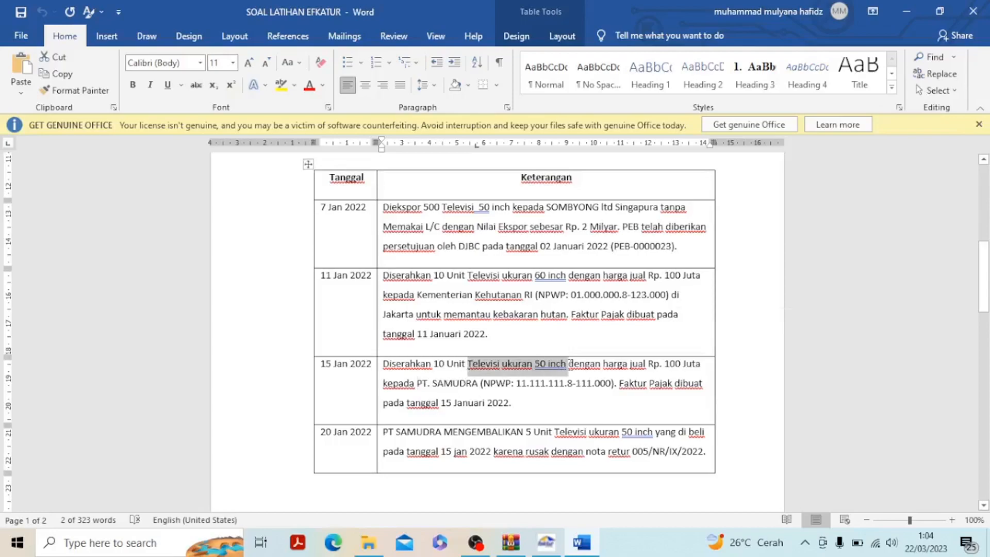
click(546, 542)
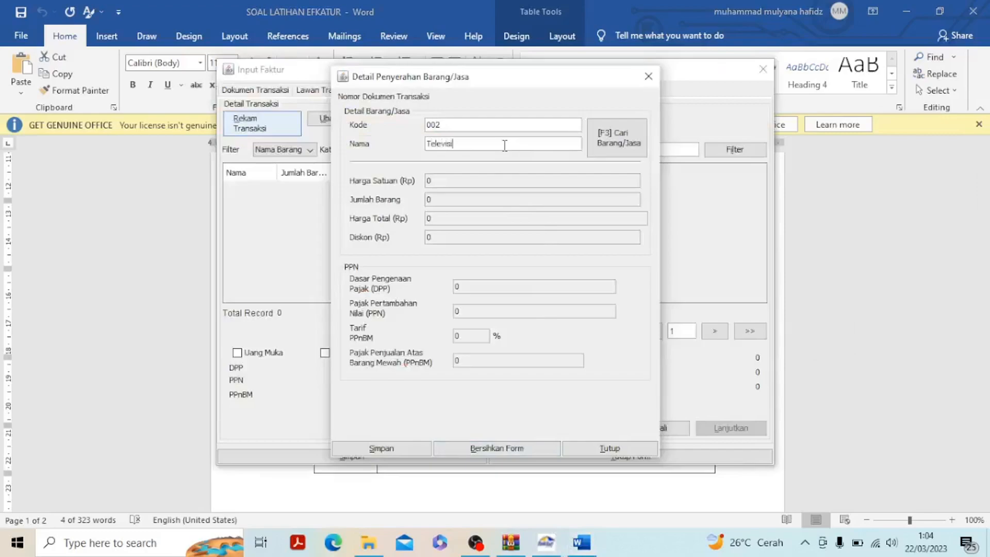
click(505, 145)
text(Televisi 50 inch)
key(Return)
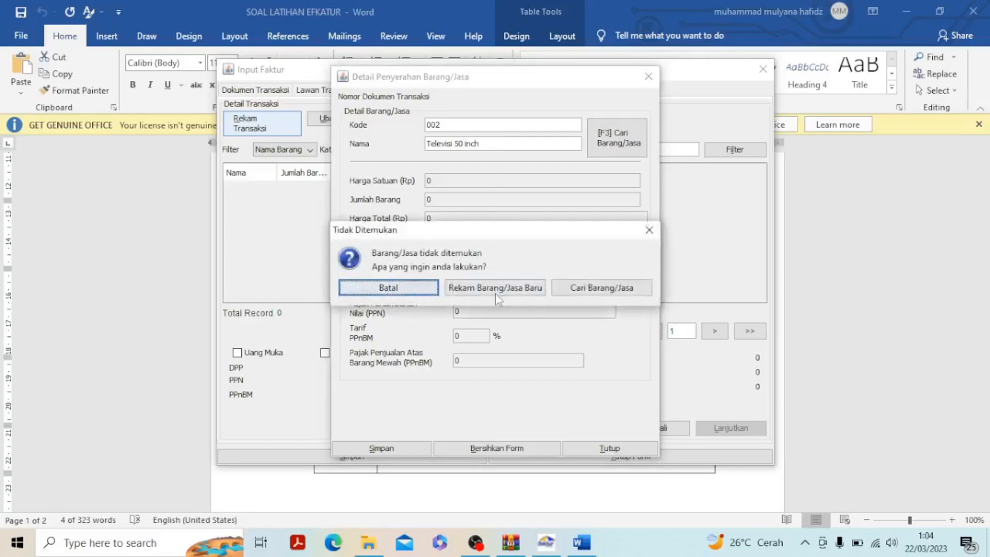
Register Televisi 50 inch as a new Barang/Jasa with a Harga Jual of 10.000.000, checking the price in Word, and save it
click(500, 291)
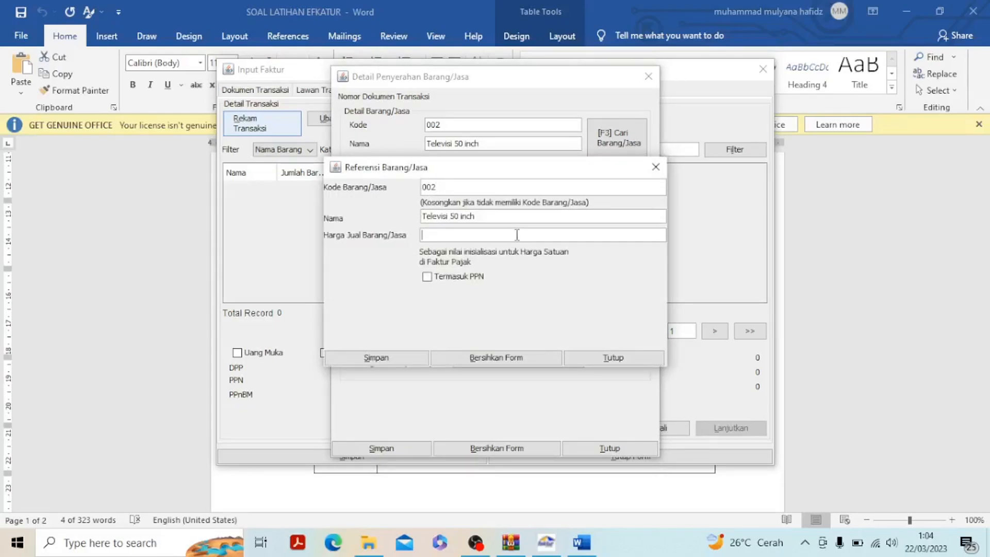
click(582, 543)
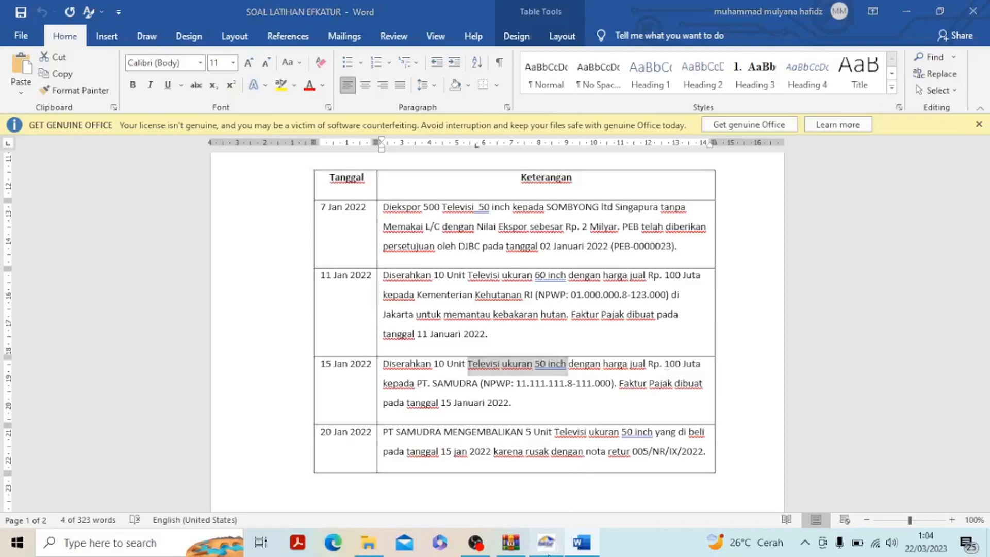
click(547, 550)
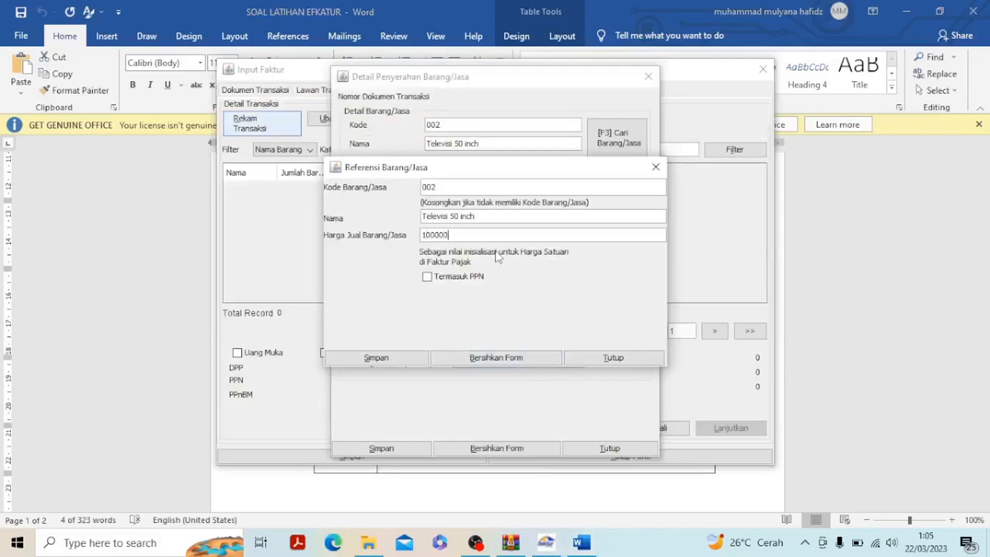
click(412, 357)
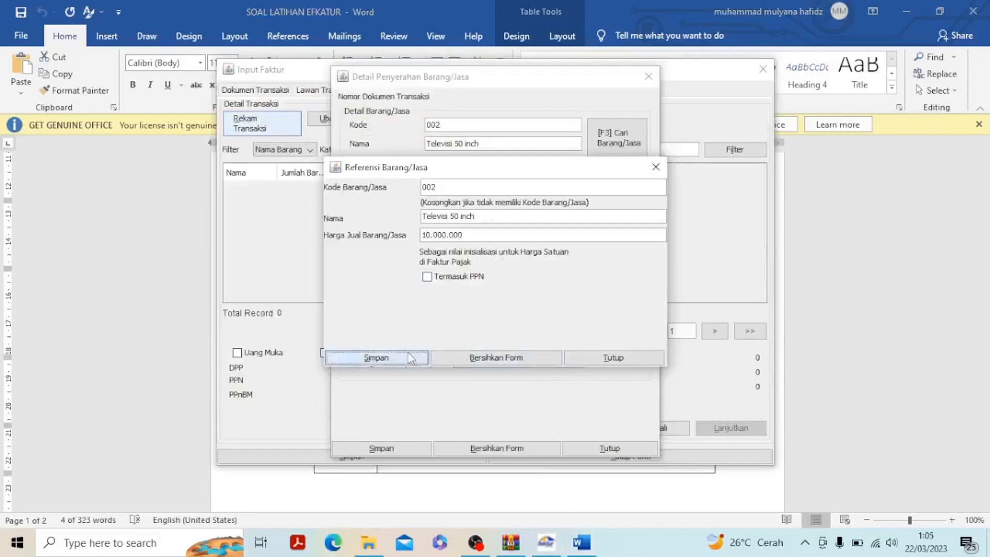
click(504, 304)
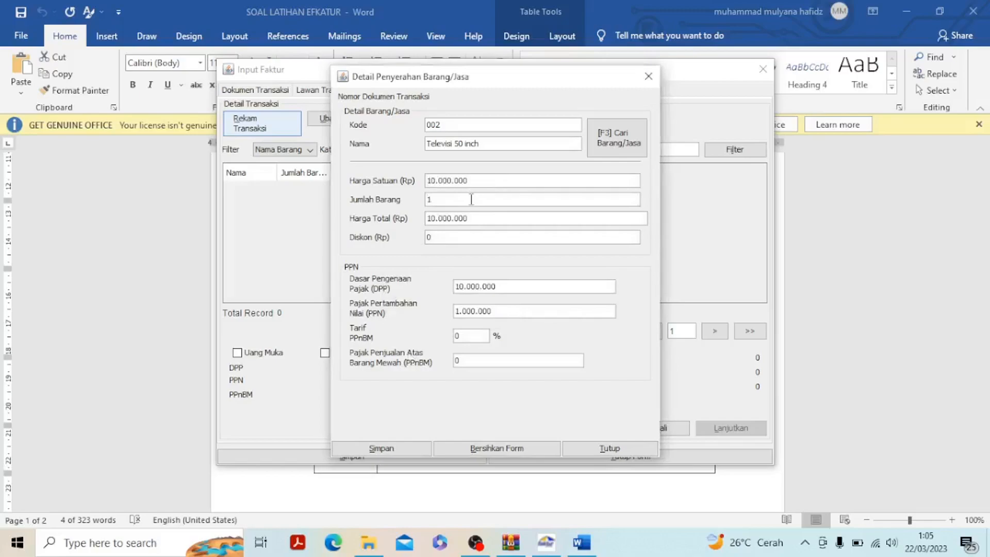
Set the Jumlah Barang to 10, save the item, and save the PT. SAMUDRA invoice without starting another one
click(470, 199)
text(0)
click(394, 451)
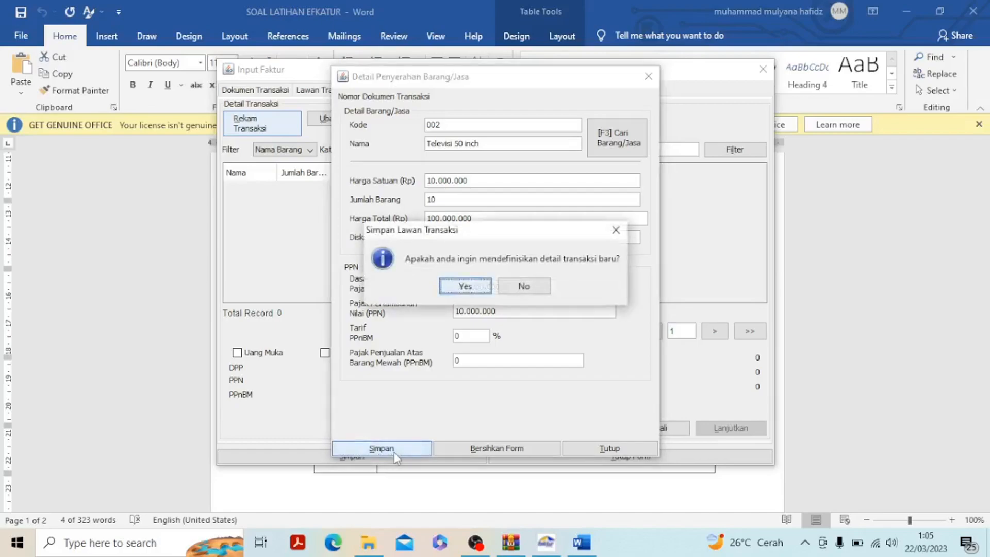
click(519, 285)
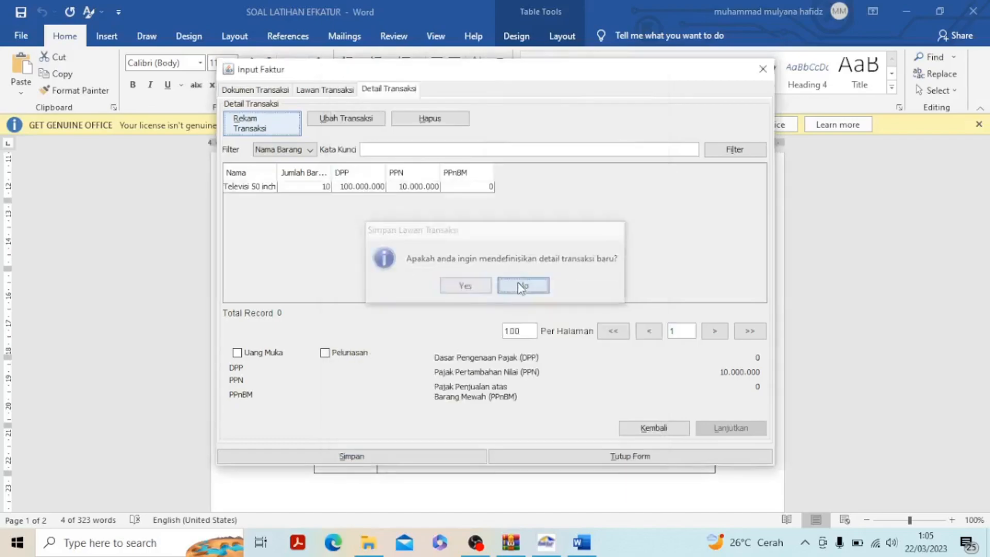
click(350, 457)
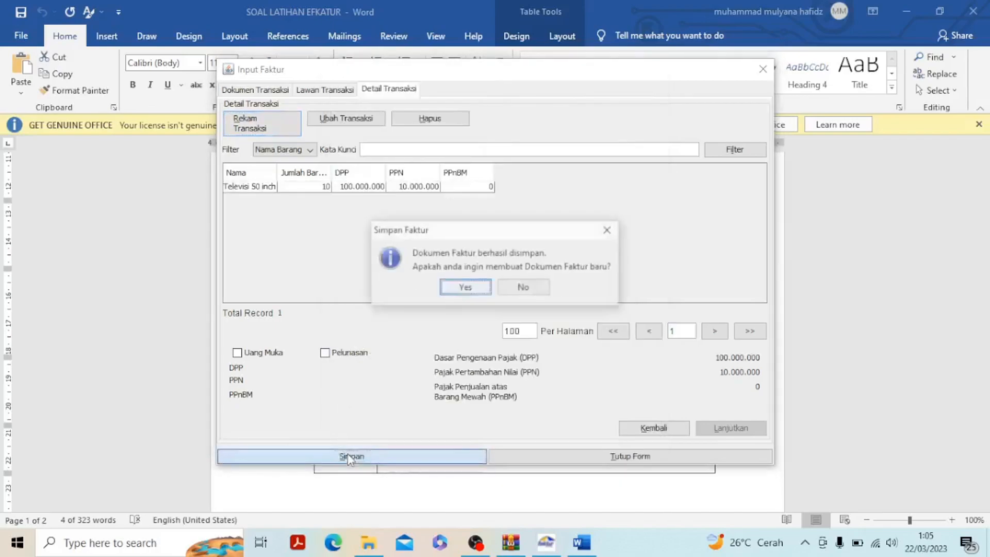
click(521, 286)
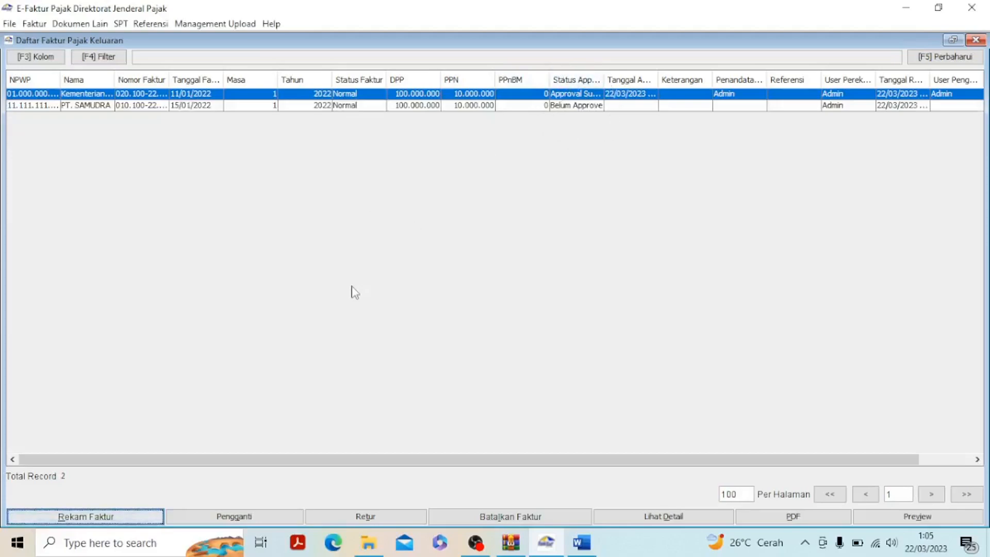
Upload the PT. SAMUDRA invoice dated 15/01/2022 and close the output tax invoice list
click(507, 107)
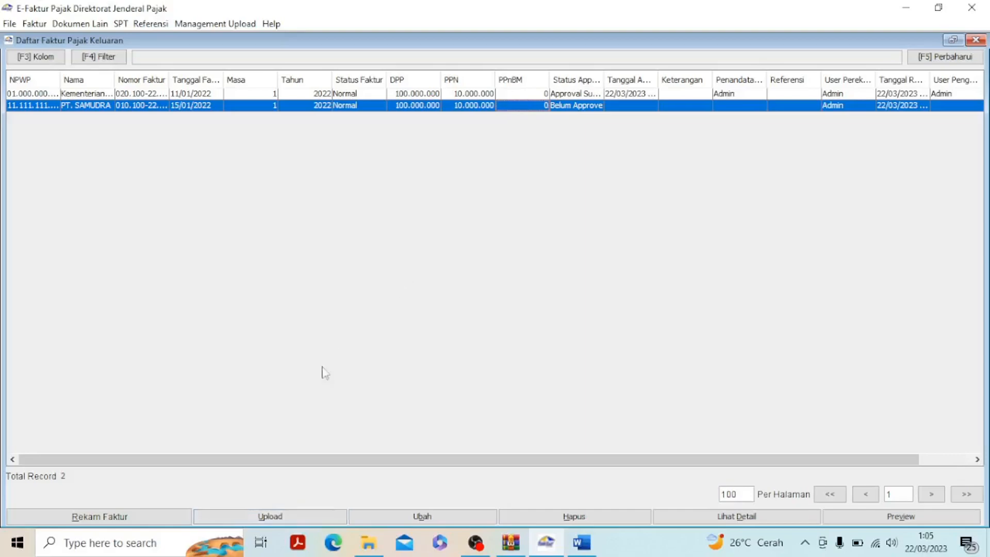
click(271, 517)
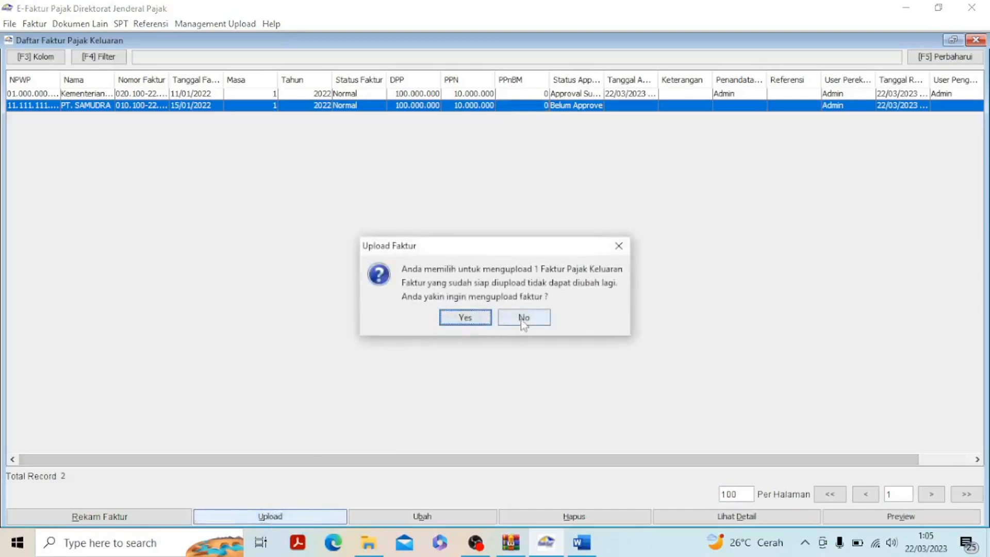
click(465, 317)
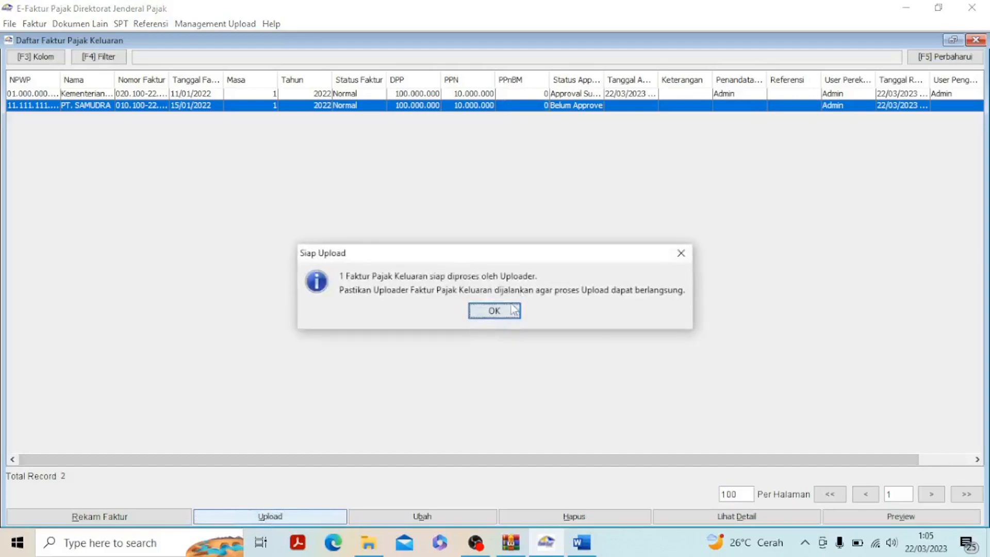
click(495, 310)
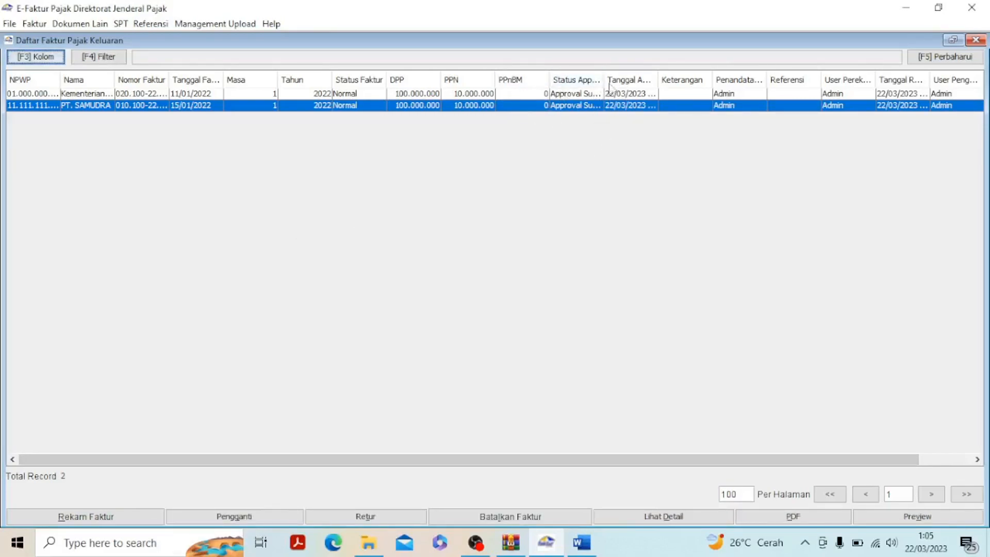
click(975, 41)
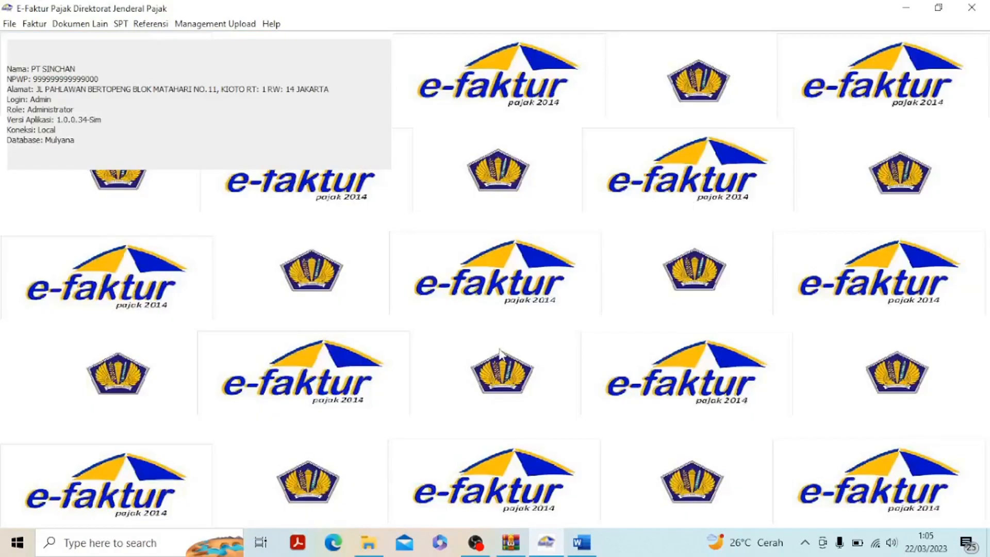
Review the 20 Jan 2022 PT SAMUDRA goods return transaction in the Word exercise table
click(581, 543)
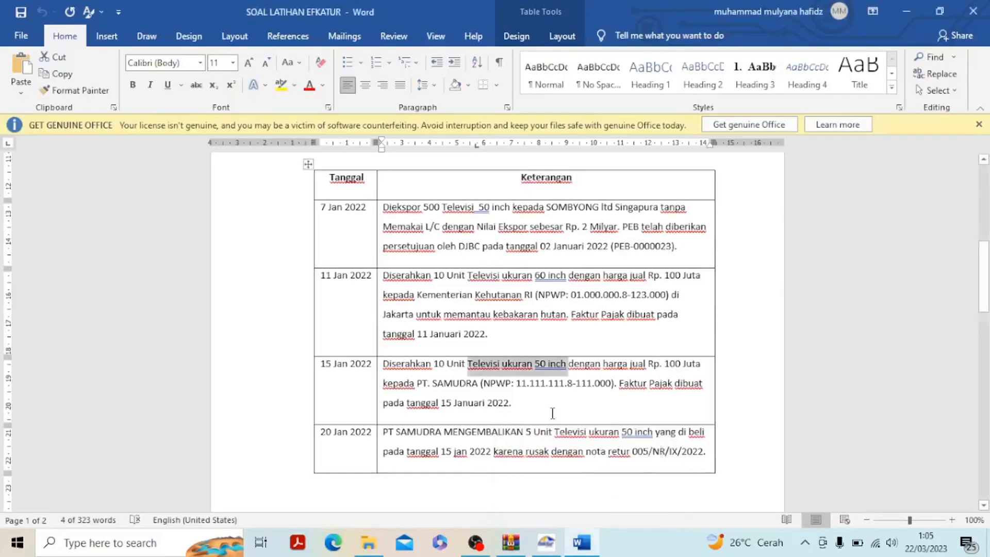
scroll(553, 414, down, 2)
scroll(553, 414, down, 1)
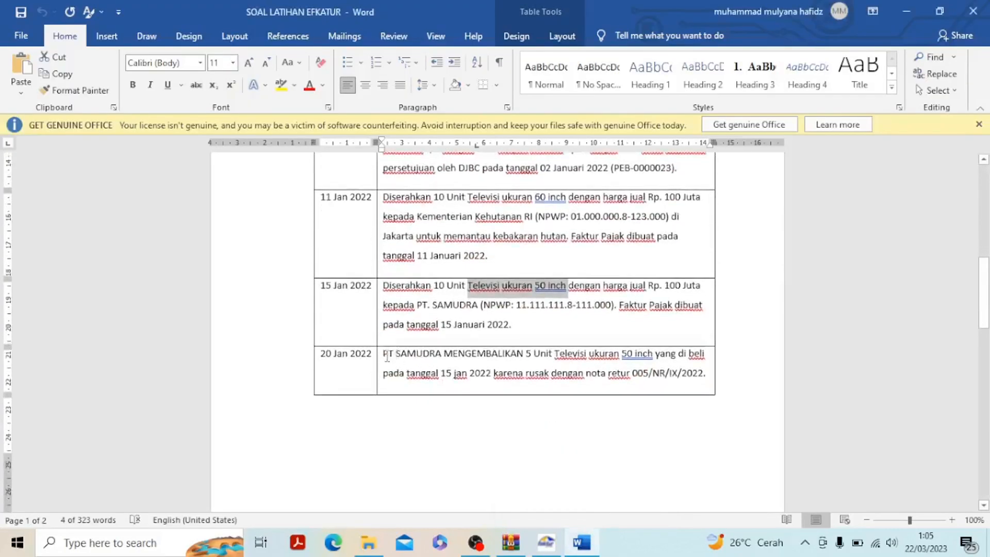
drag(384, 355, 705, 379)
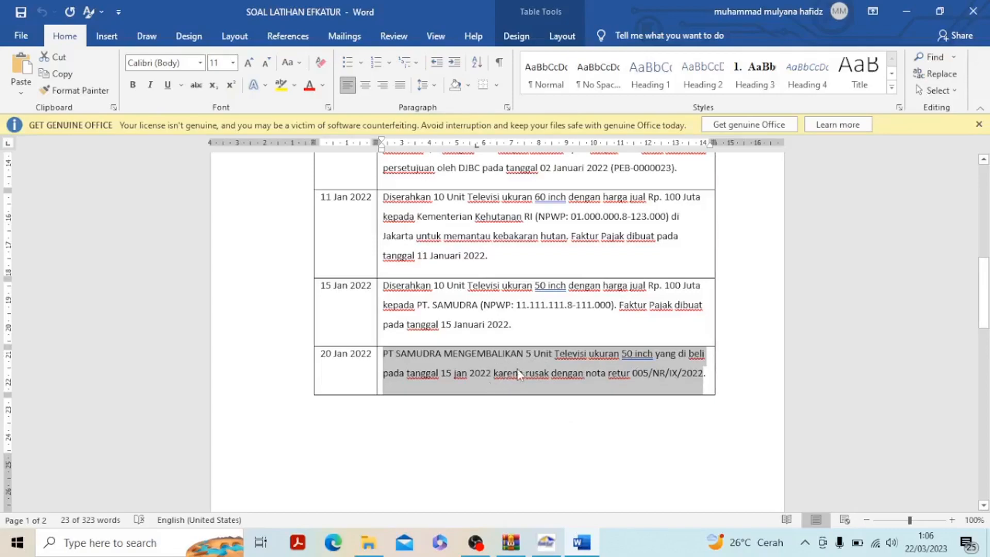
click(546, 542)
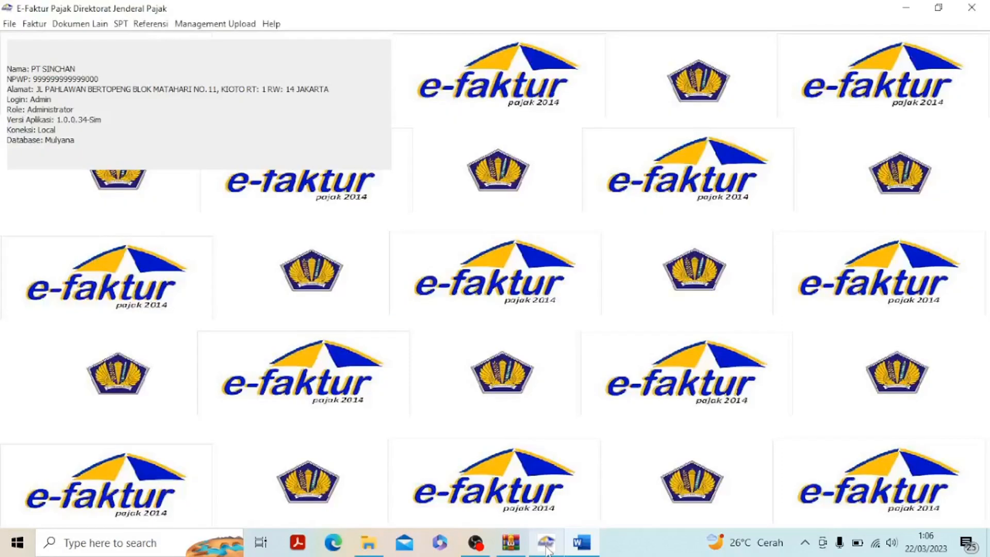
click(45, 27)
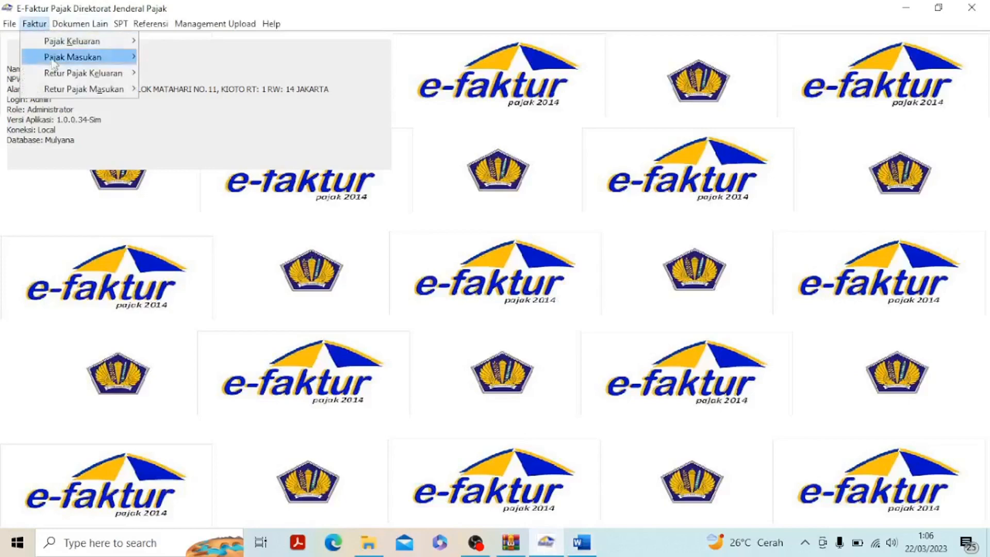
mouse_move(69, 74)
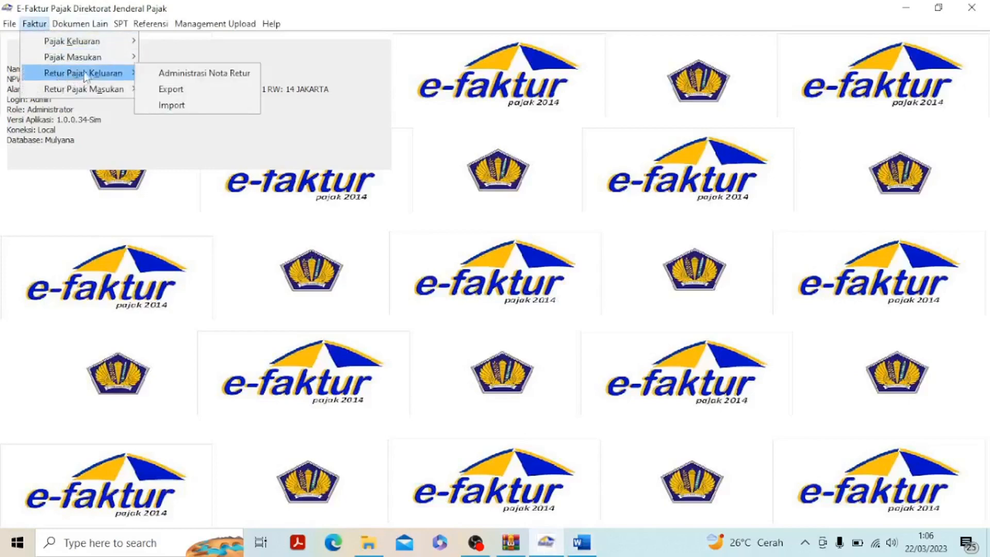
click(172, 73)
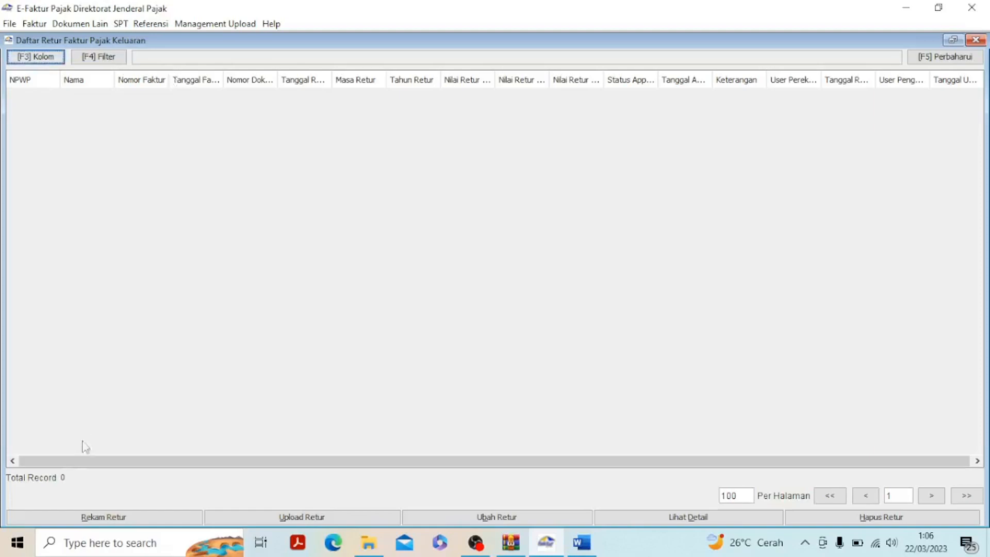
click(95, 516)
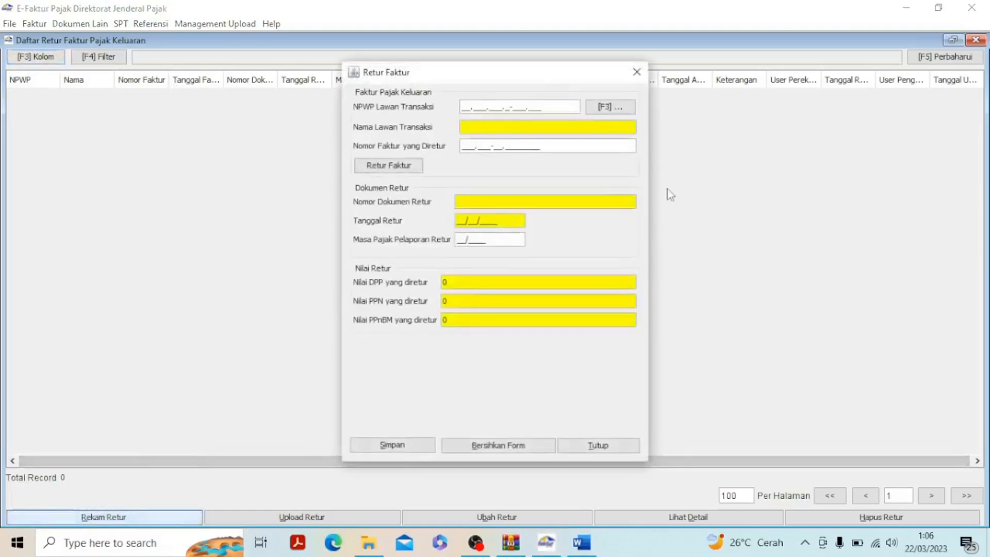
click(615, 109)
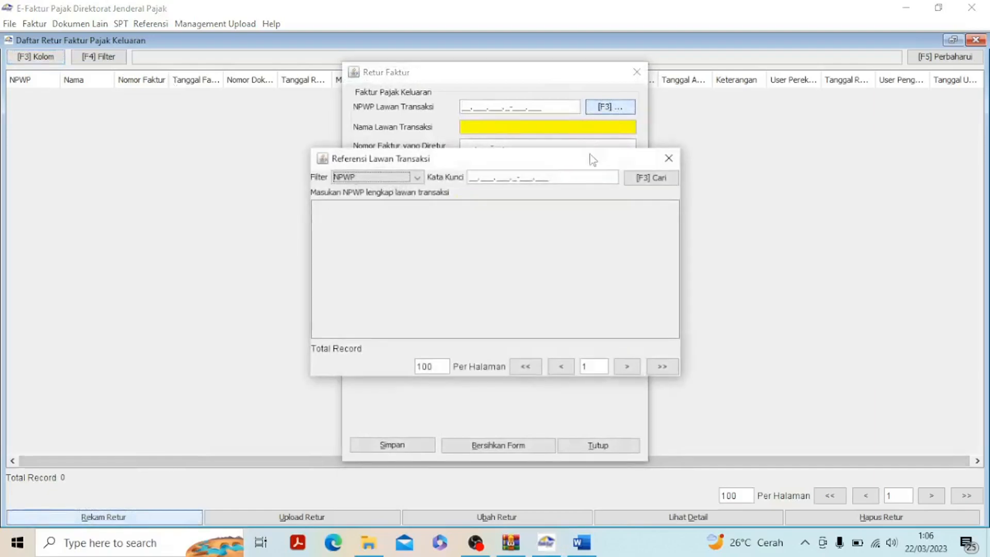
click(651, 178)
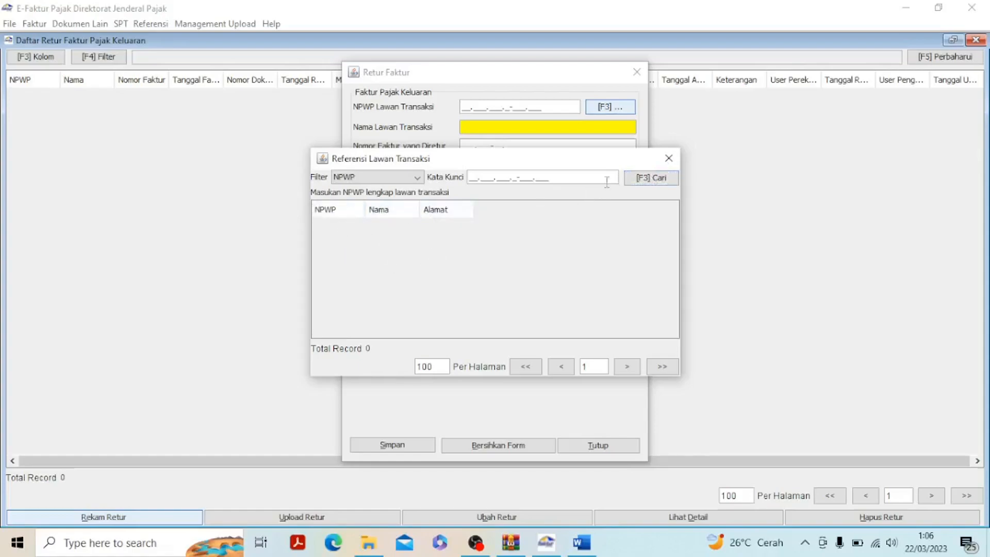
click(668, 160)
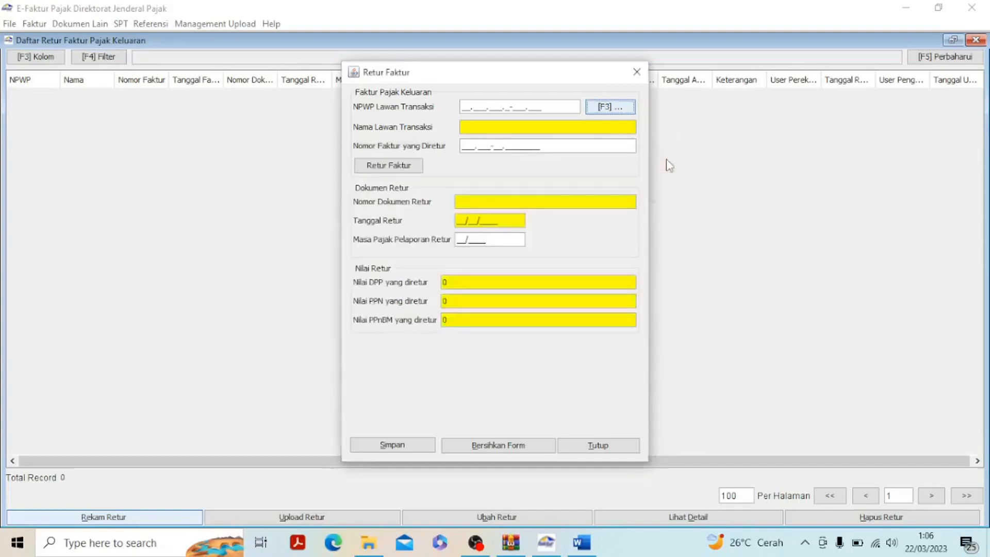
click(638, 73)
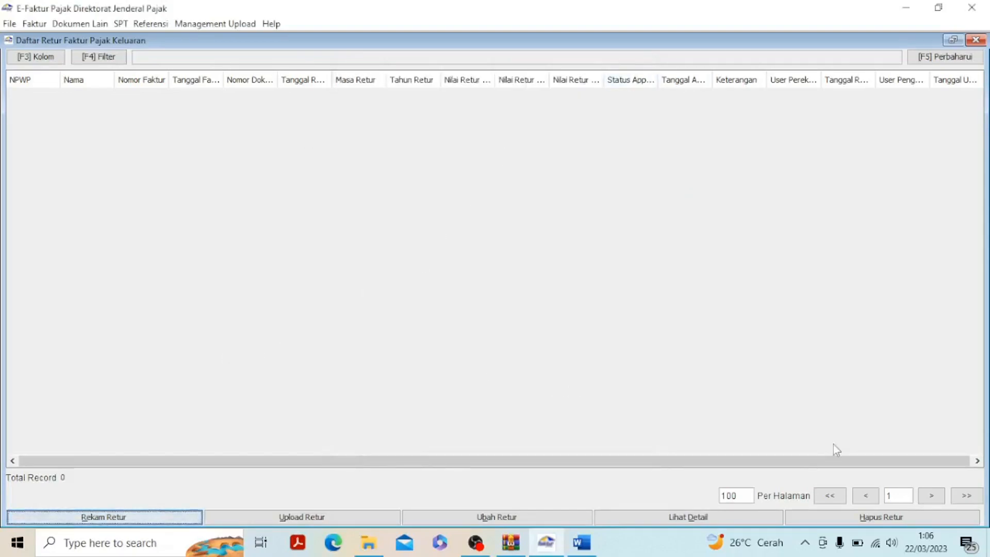
click(976, 40)
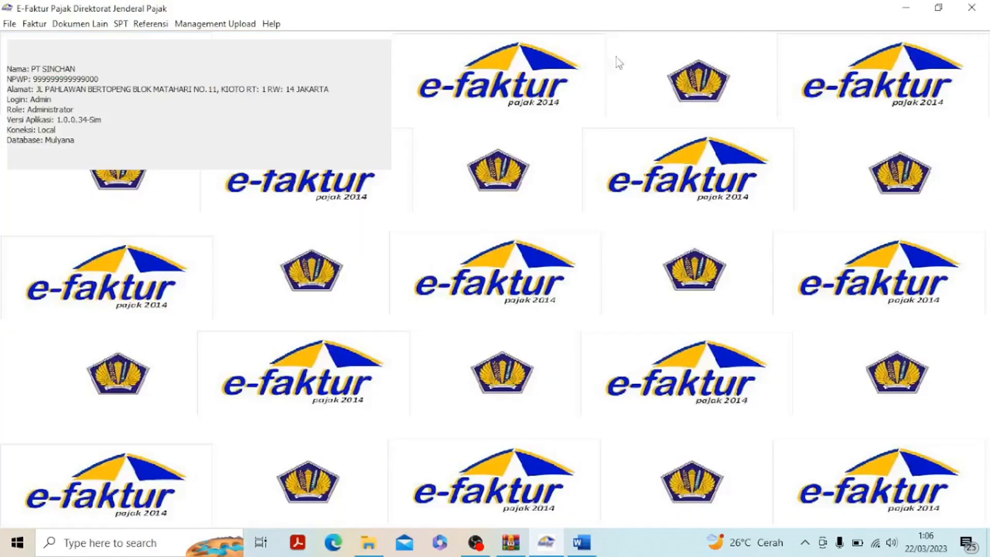
Start a return for the PT. SAMUDRA invoice dated 15/01/2022 from the output tax invoice list and confirm it
click(34, 24)
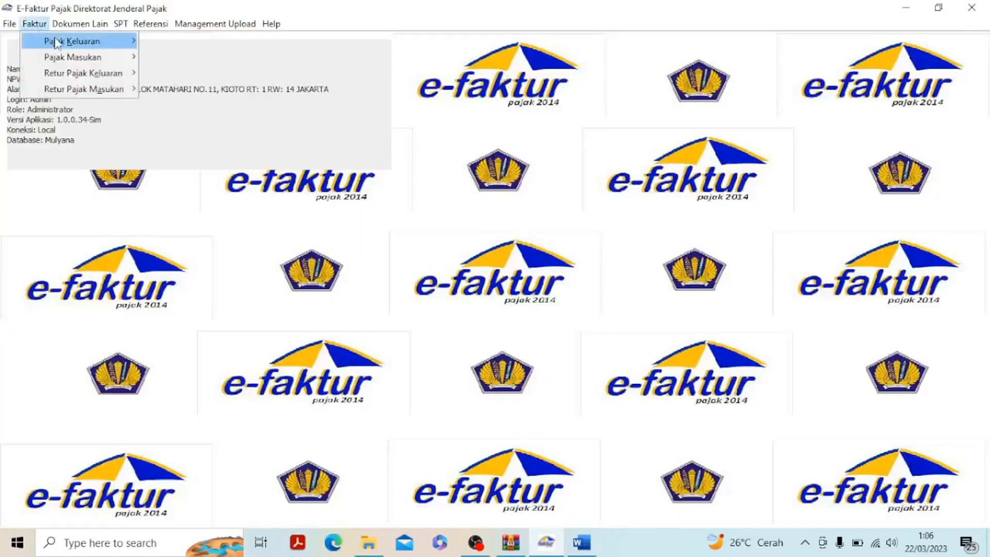
mouse_move(101, 43)
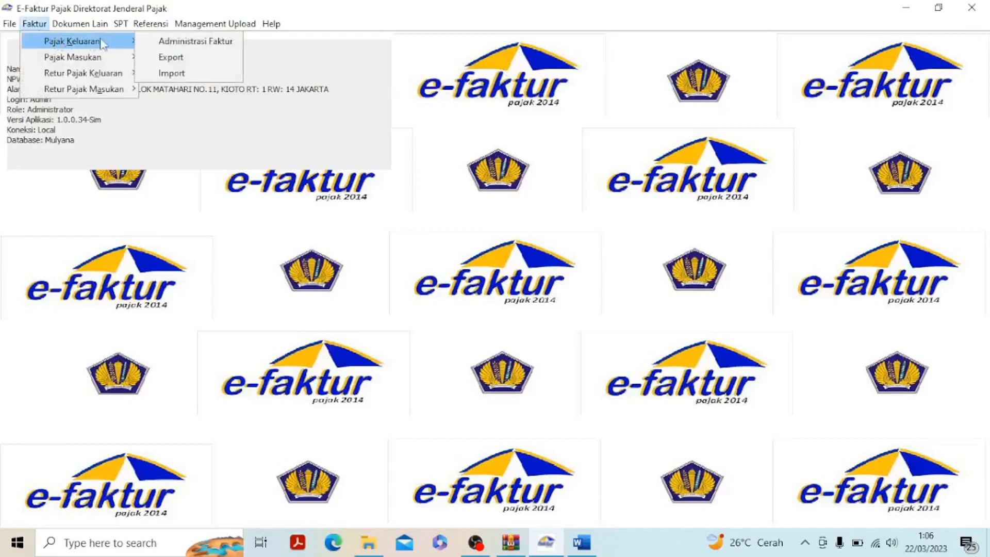
click(191, 43)
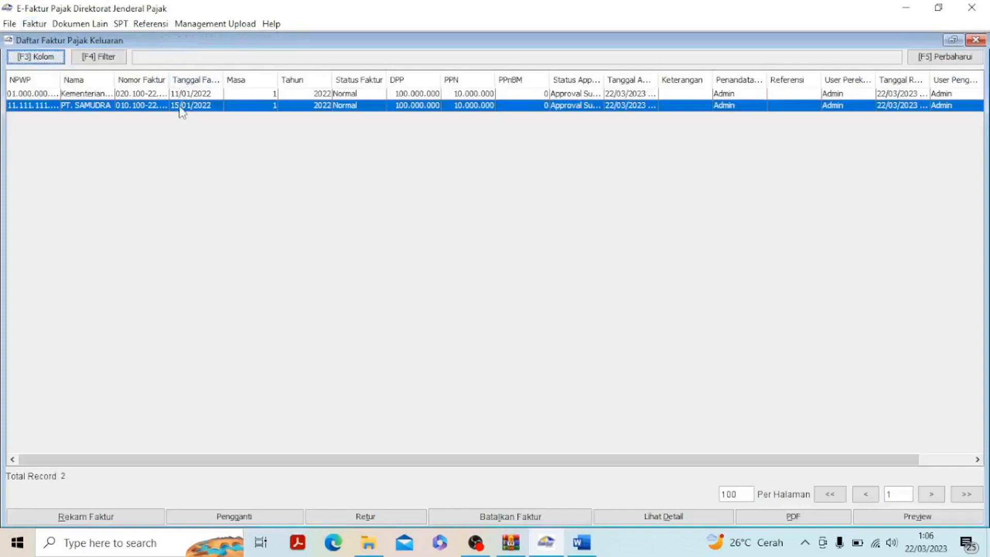
click(199, 107)
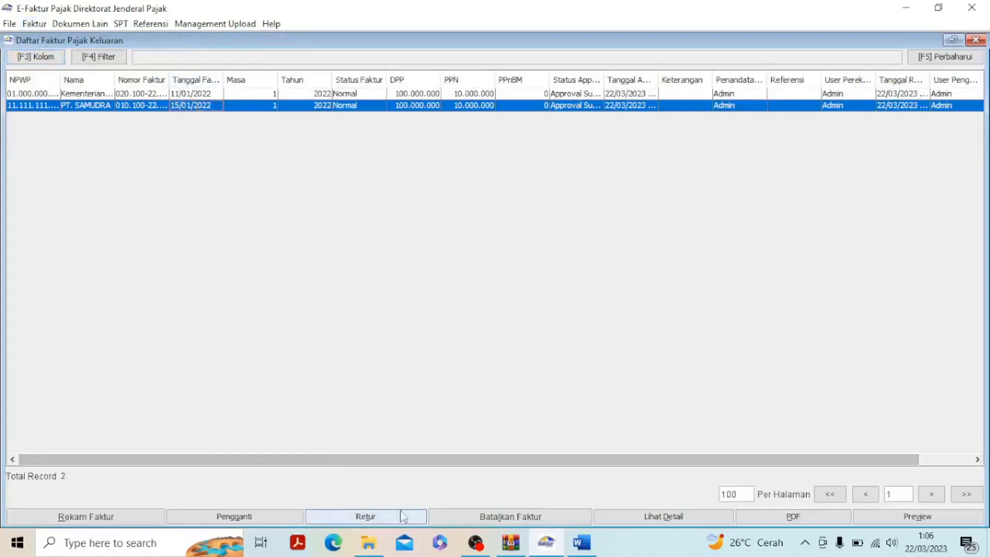
click(361, 517)
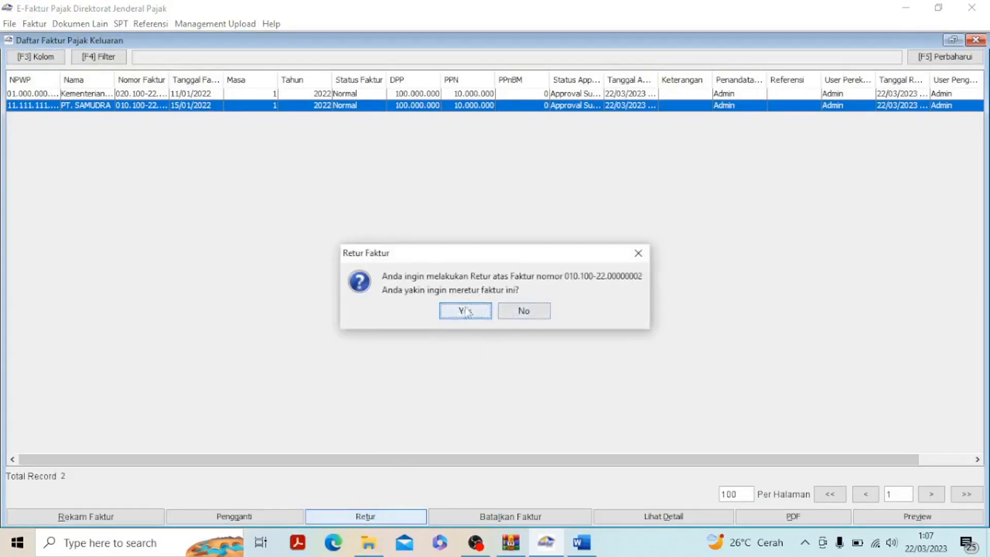
click(465, 312)
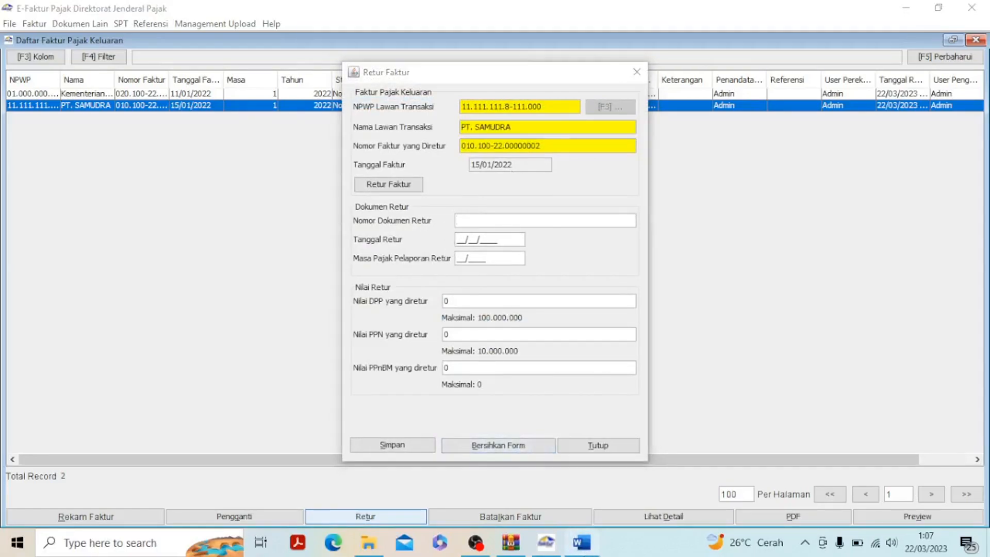
Copy the return note number 005/NR/IX/2022 from the Word exercise into the return's Nomor Dokumen Retur in e-Faktur
click(582, 542)
click(631, 375)
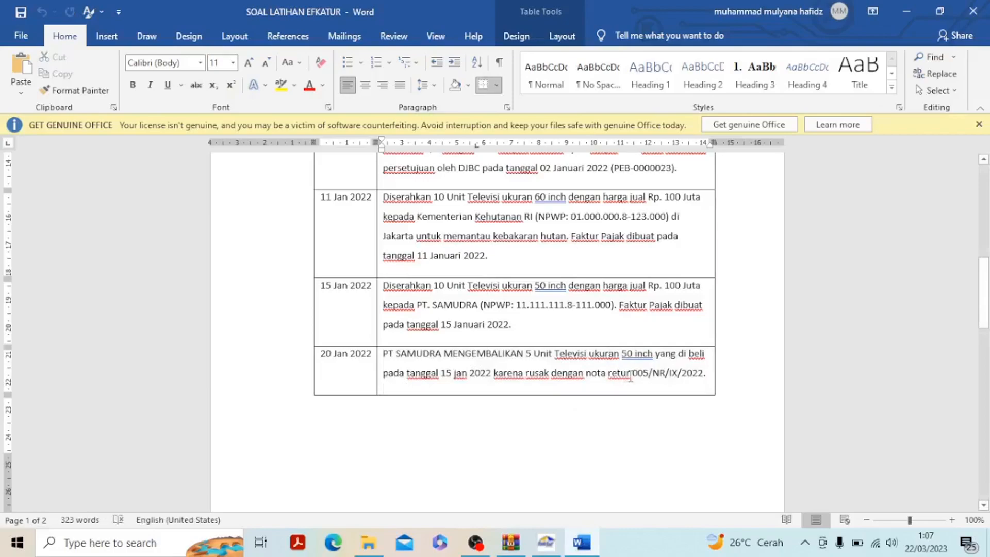
drag(633, 373, 703, 372)
key(ctrl+c)
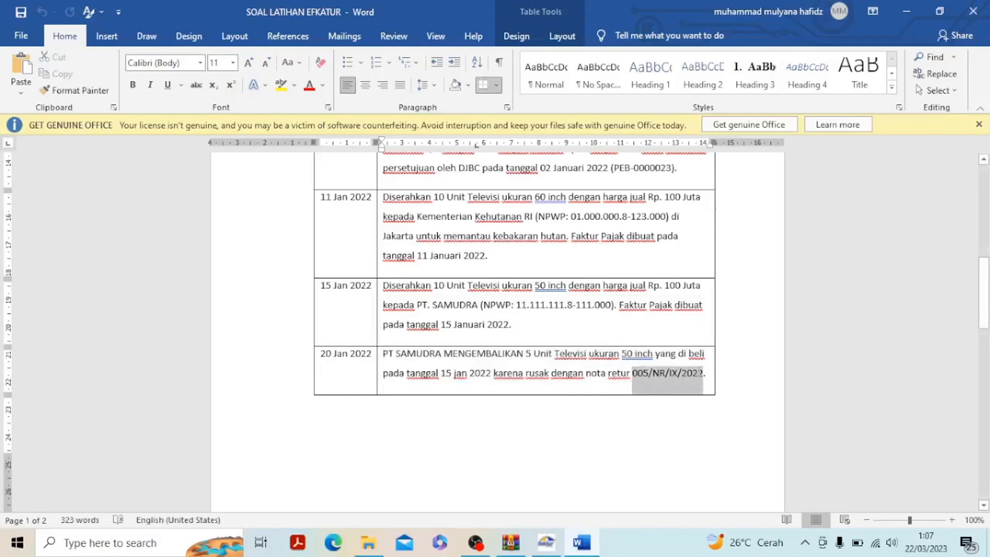
click(547, 542)
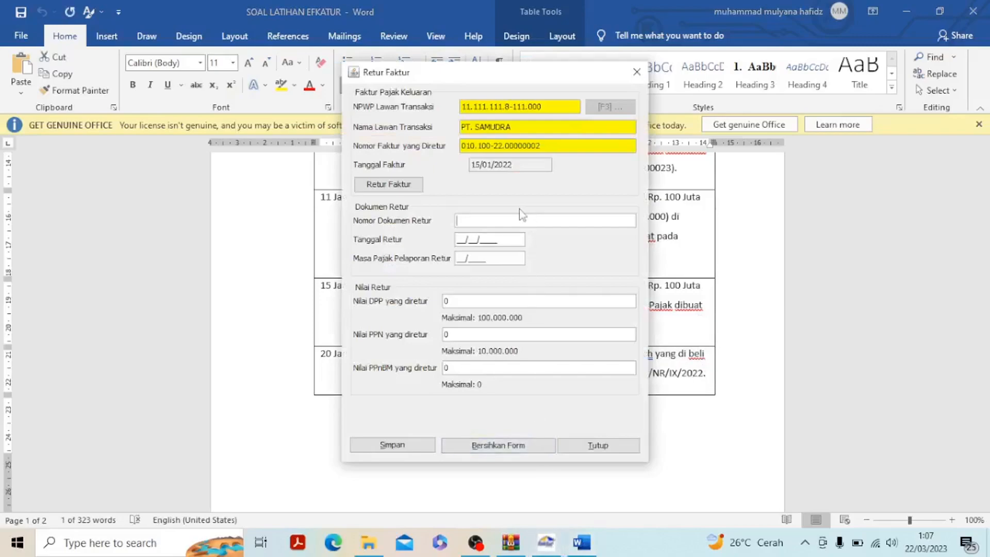
key(ctrl+v)
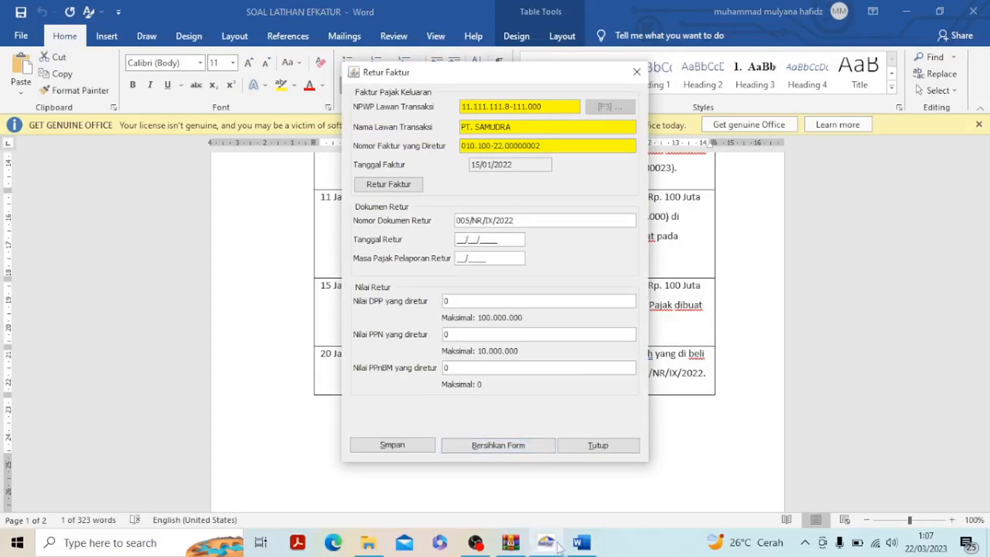
Set the Tanggal Retur to 20/01/2022, checking the date in Word, and the Masa Pajak Pelaporan Retur to 01/2022
click(581, 542)
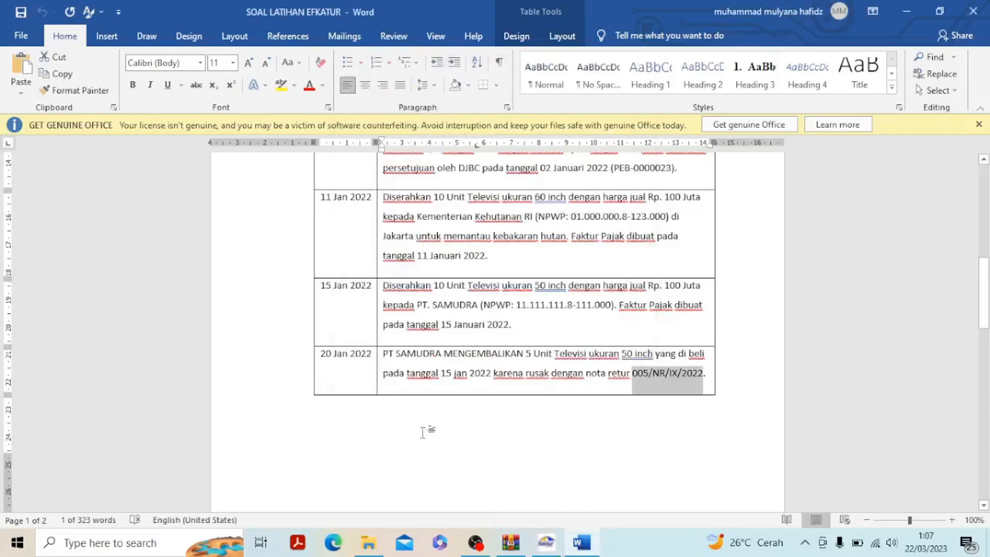
click(546, 541)
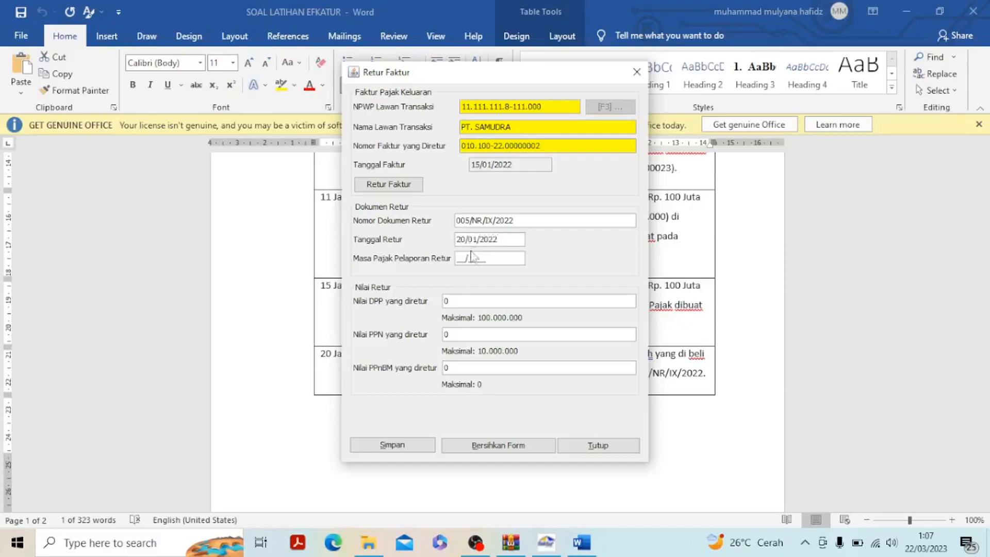
click(459, 258)
text(012022)
Enter the returned DPP and PPN for 5 of the 10 units, checking quantities and price in Word, and save the return, closing the invoice list
mouse_move(584, 542)
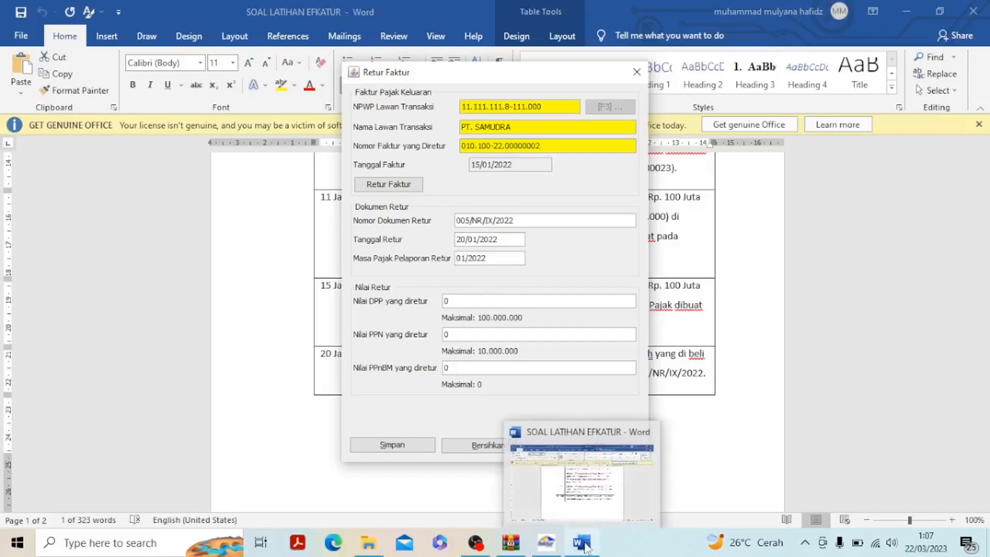
click(607, 482)
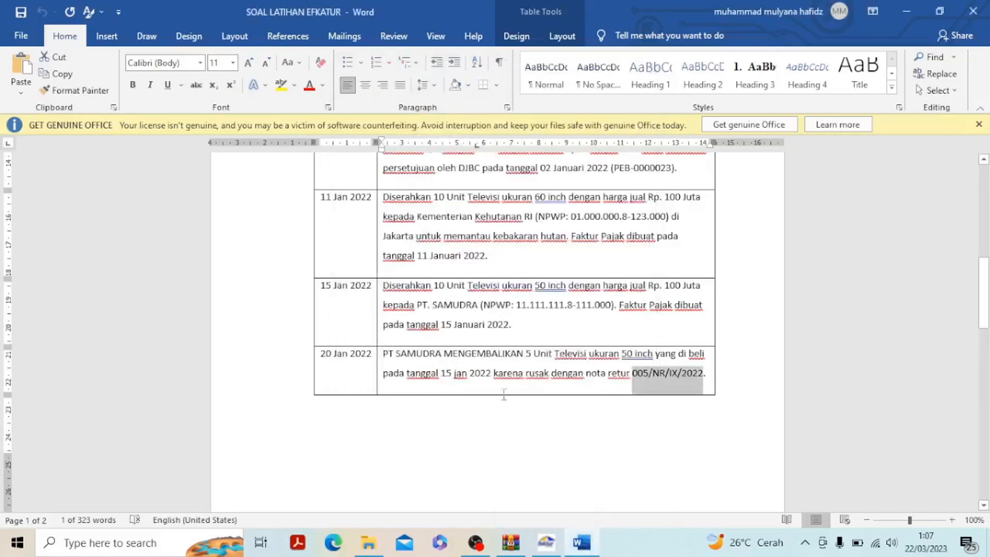
click(589, 355)
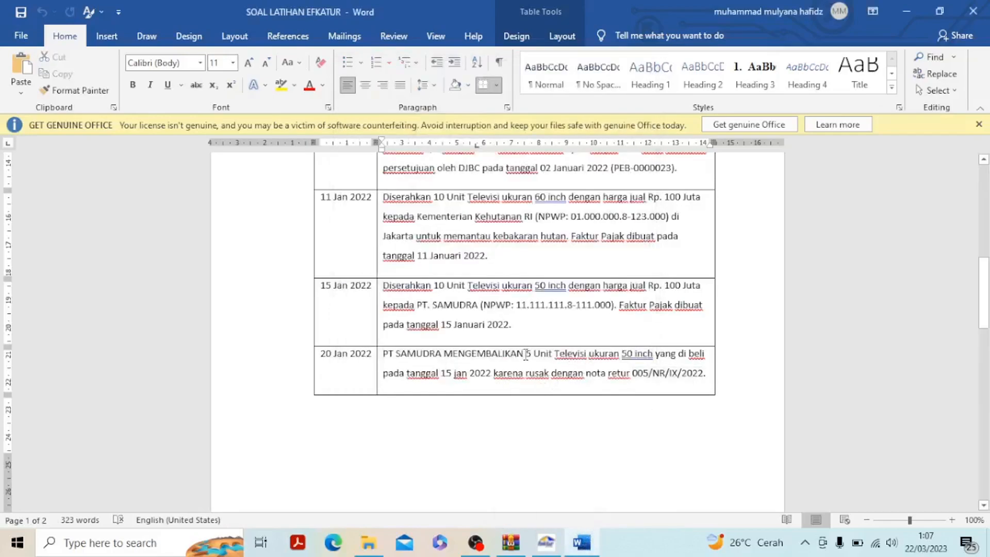
drag(527, 355, 621, 356)
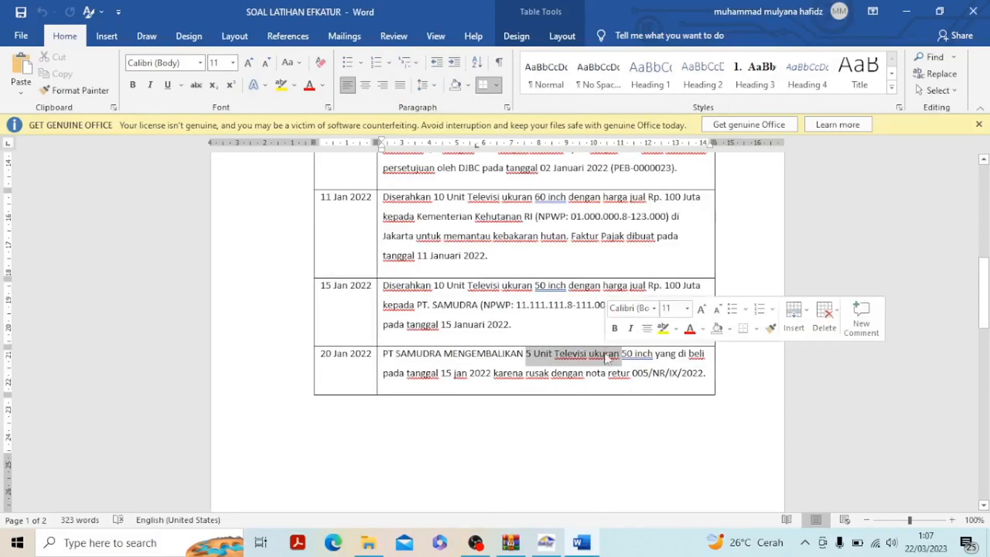
drag(432, 285, 690, 298)
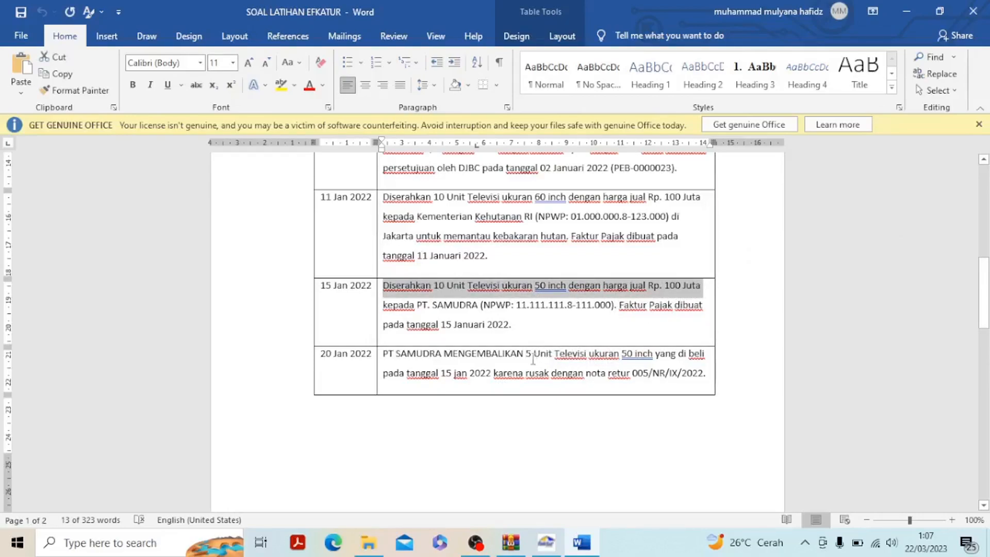
drag(526, 356, 622, 357)
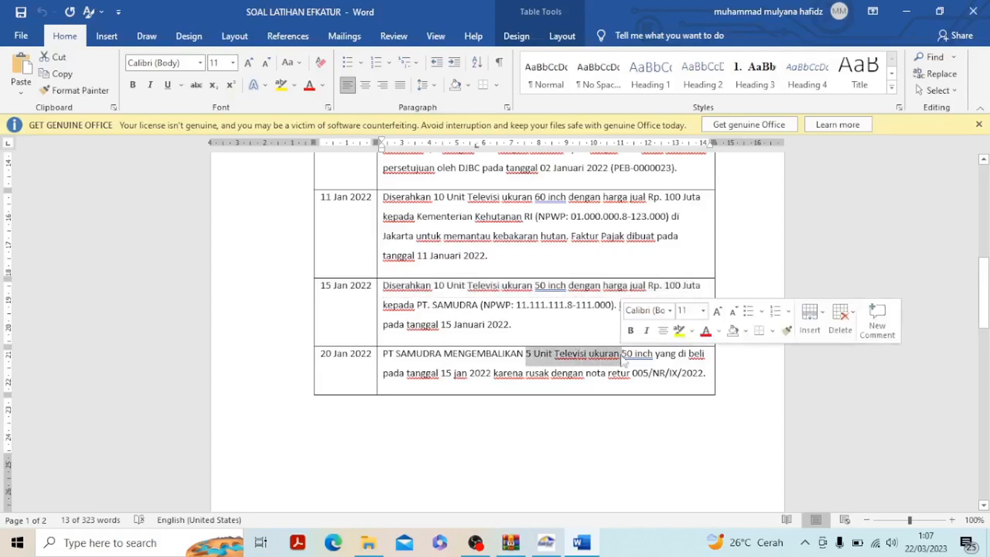
mouse_move(549, 545)
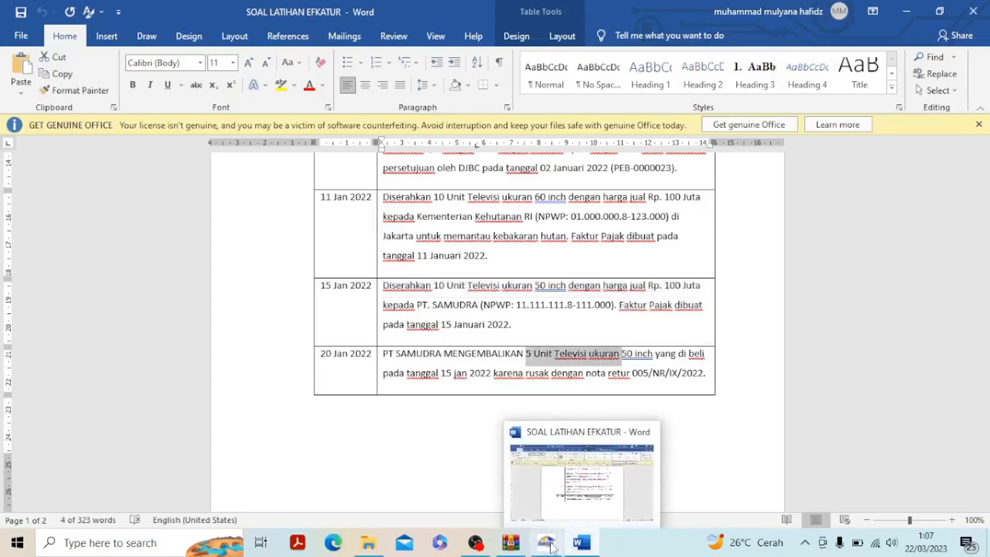
click(550, 546)
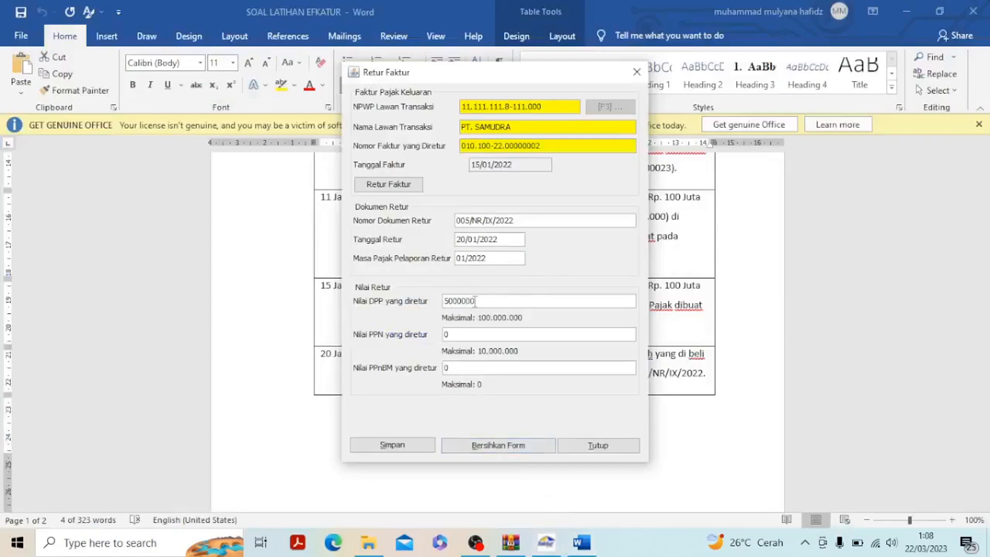
click(474, 336)
click(415, 446)
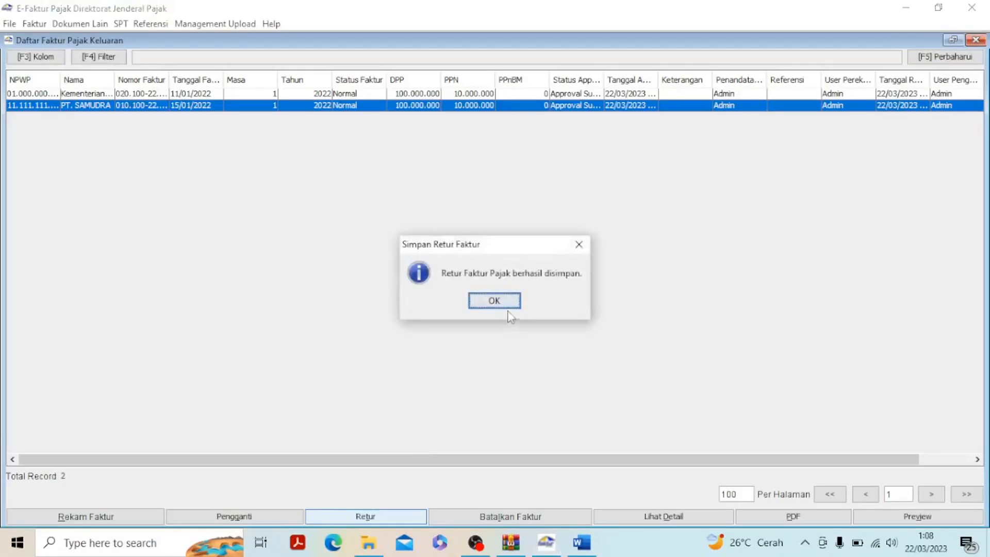
click(509, 300)
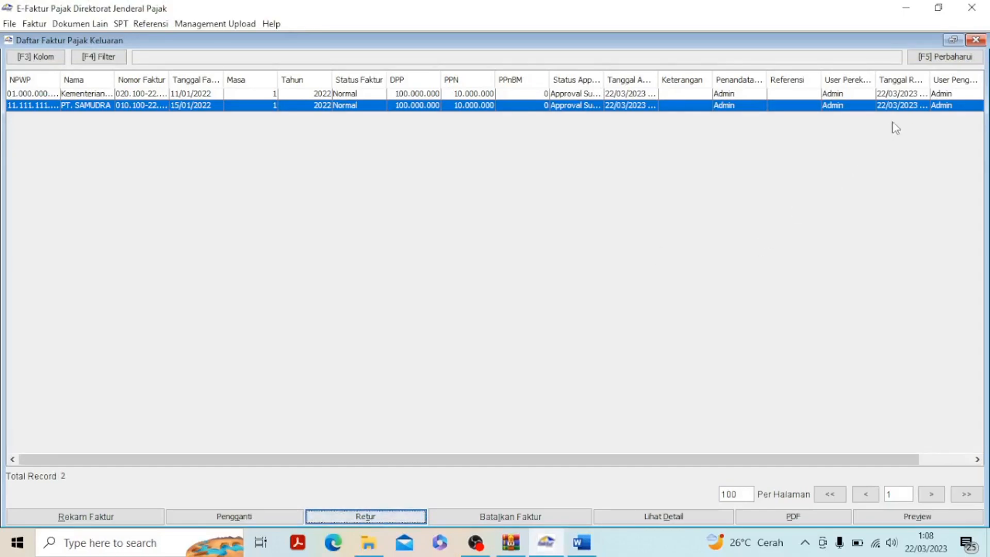
click(976, 40)
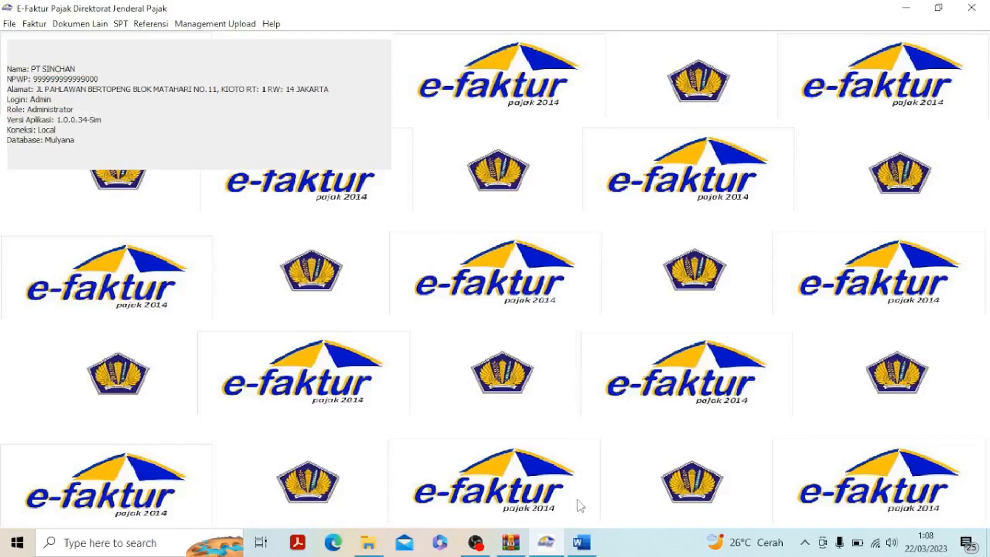
Review the 23 Jan 2022 purchase transaction with PT. ELEKTRONIK in the Word exercise table
click(583, 542)
scroll(624, 416, down, 10)
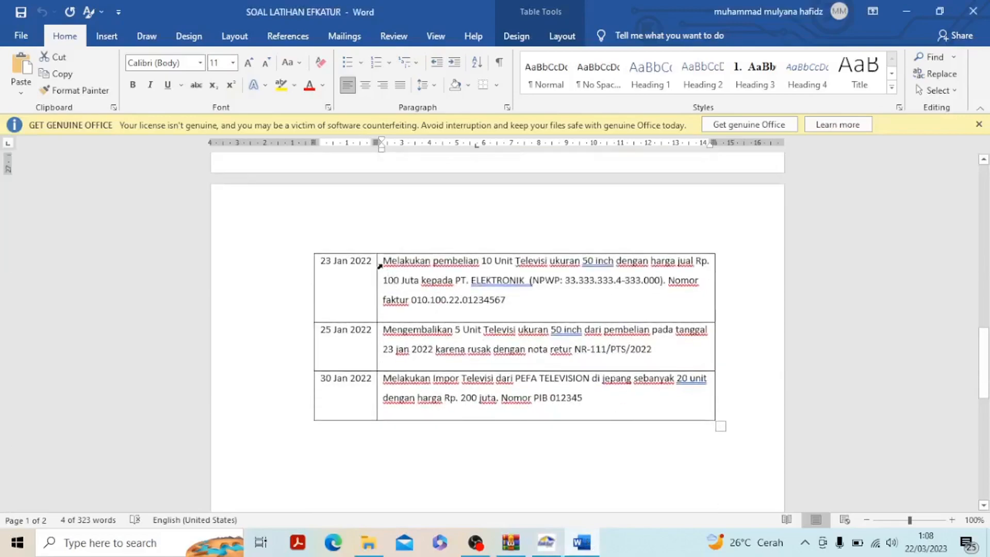
drag(384, 259, 541, 308)
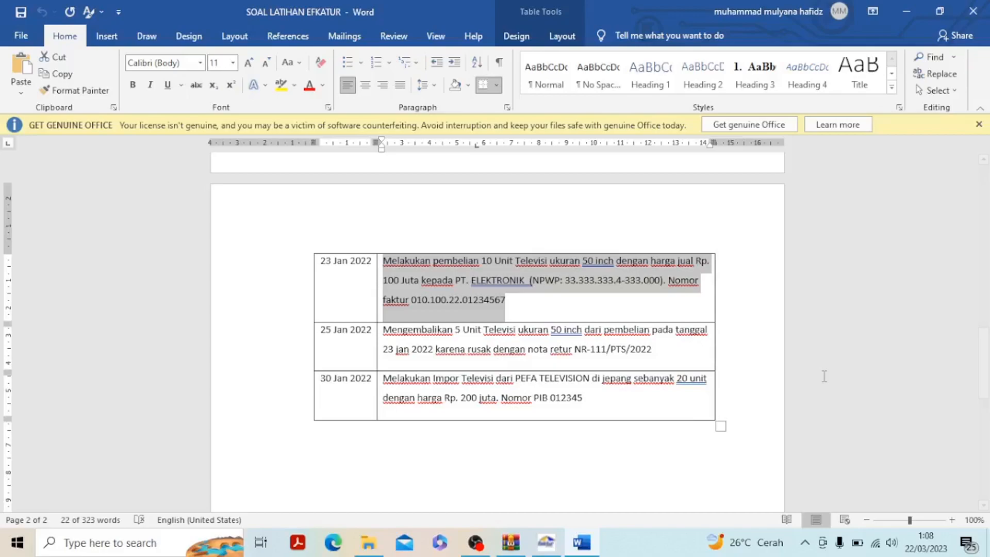
Switch to e-Faktur and start recording a new input tax invoice (Faktur Pajak Masukan) from the invoice administration list
click(552, 544)
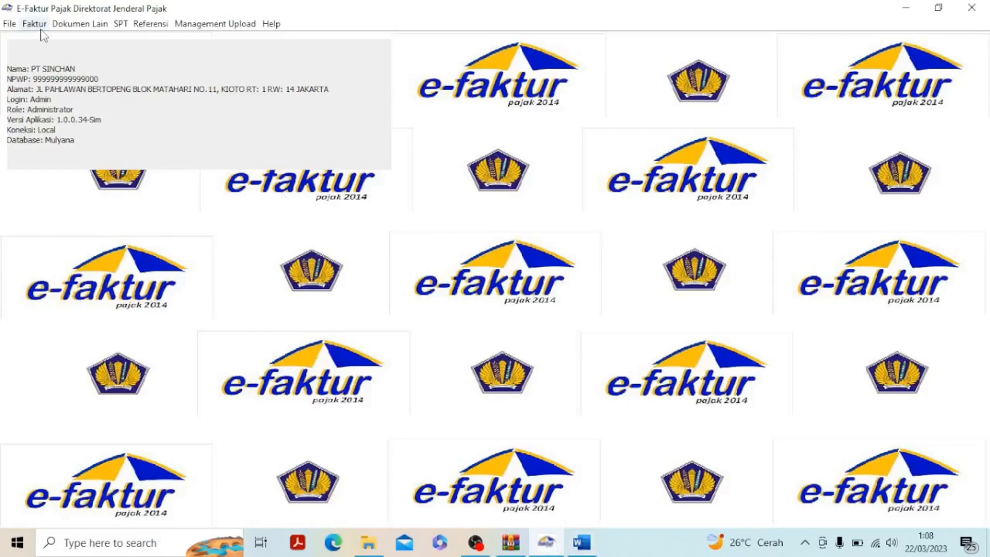
click(39, 27)
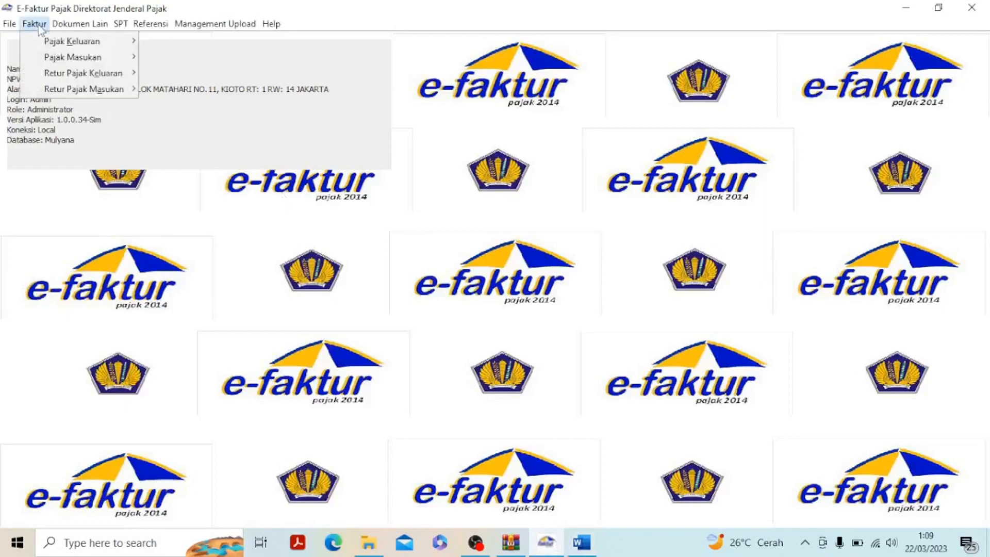
mouse_move(67, 59)
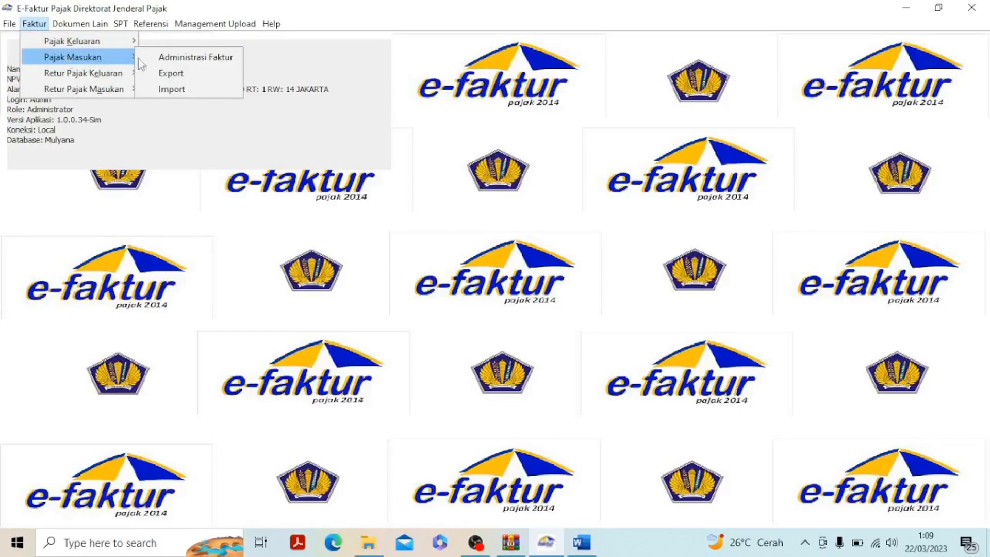
click(181, 59)
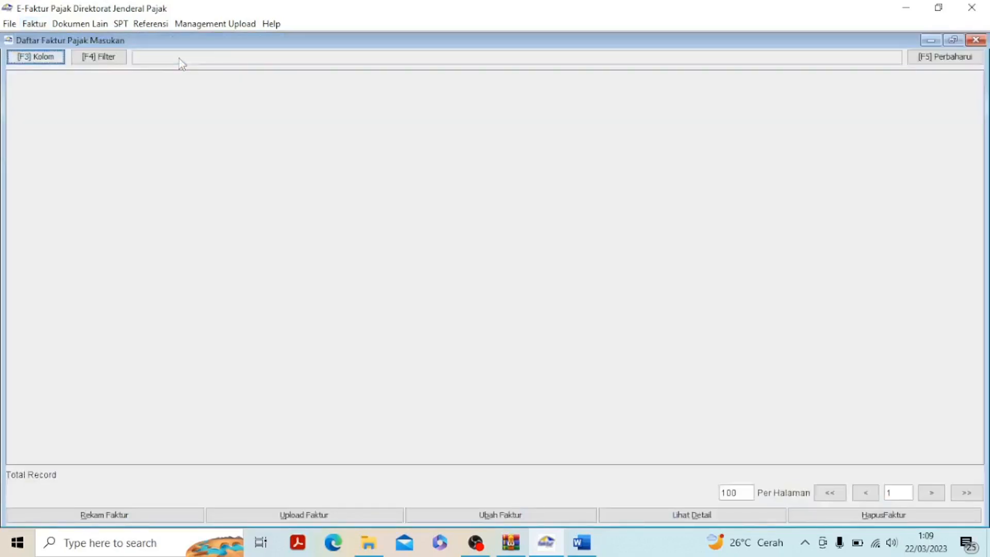
click(86, 516)
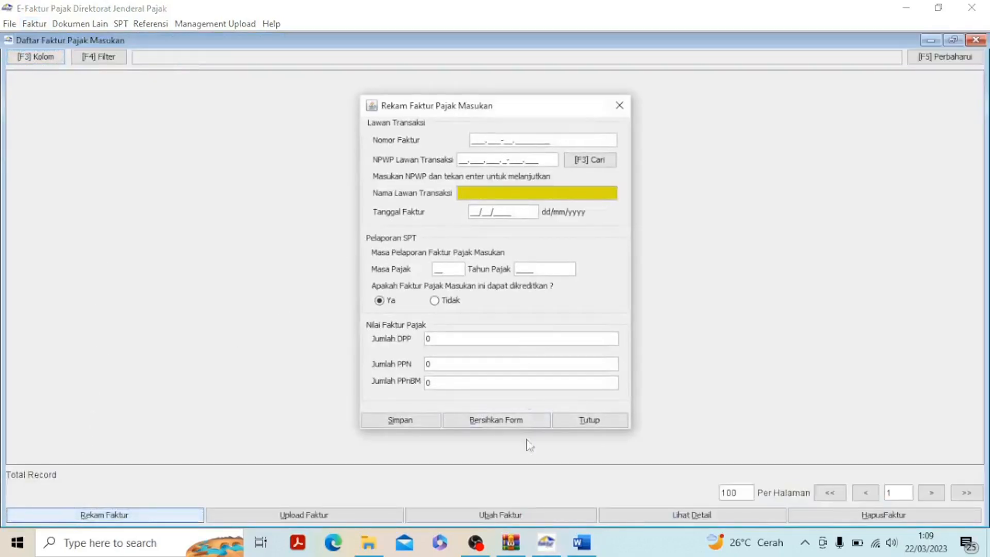
Look up the 23 Jan 2022 invoice number in Word and enter 010.100-22.01234567 as the Nomor Faktur, moving the form clear of the exercise text
mouse_move(577, 545)
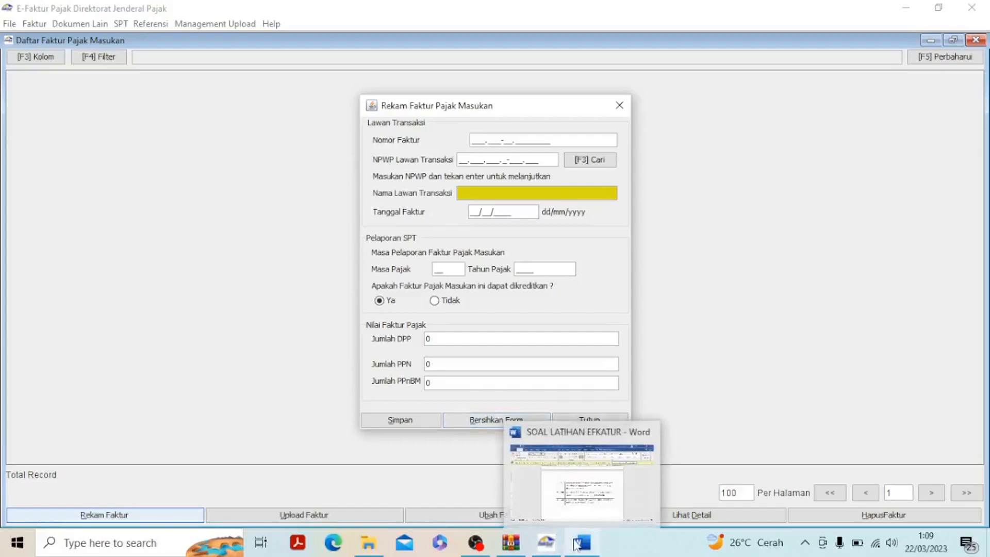
click(588, 491)
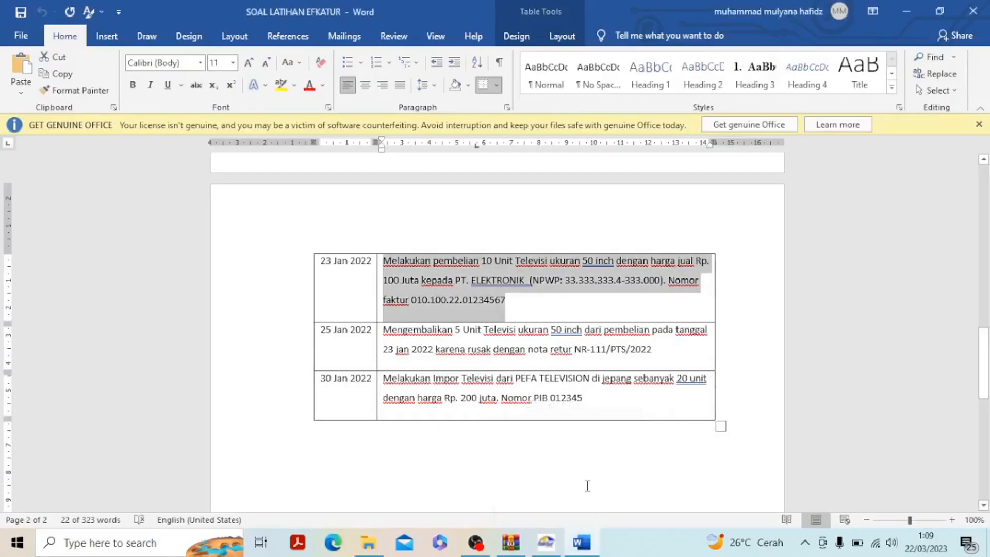
click(410, 297)
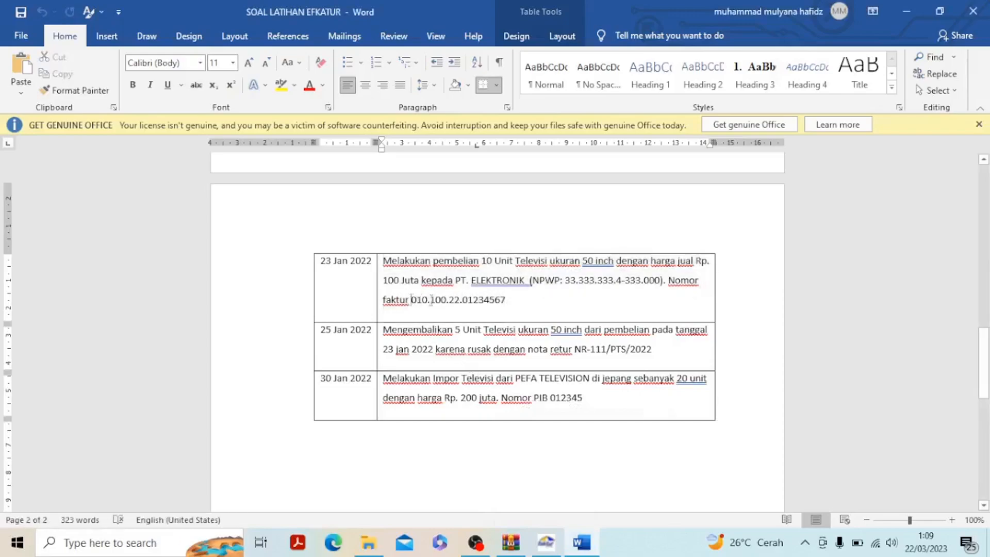
drag(419, 299, 505, 300)
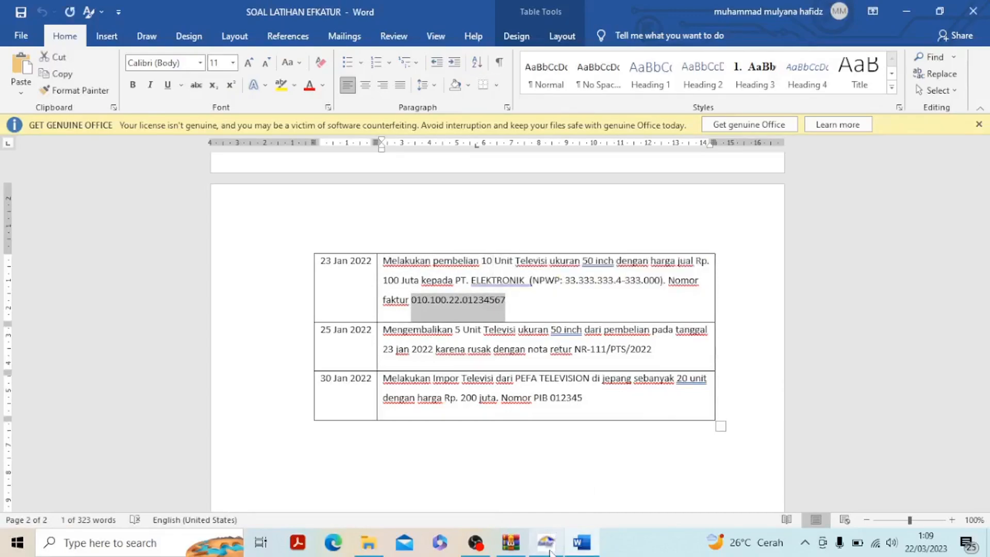
mouse_move(553, 539)
click(568, 494)
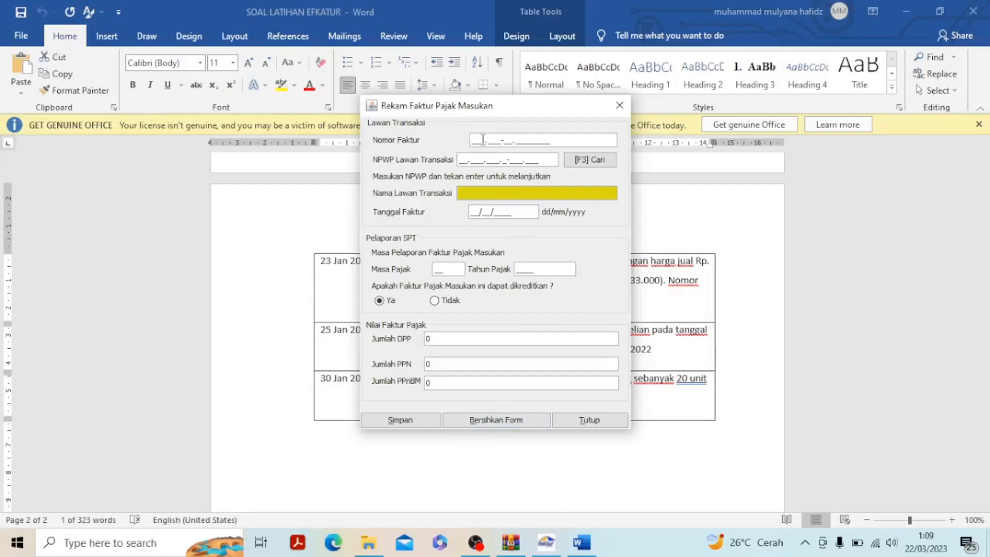
text(010)
drag(530, 110, 699, 110)
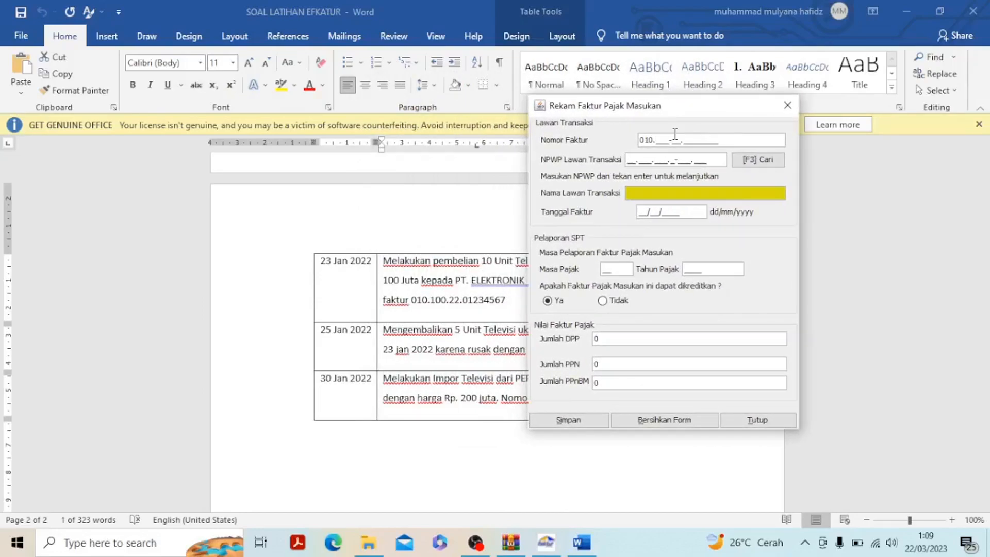
text(100-22.01234567)
Check PT. ELEKTRONIK's NPWP in the Word exercise, enter it as the NPWP Lawan Transaksi and look it up
click(582, 543)
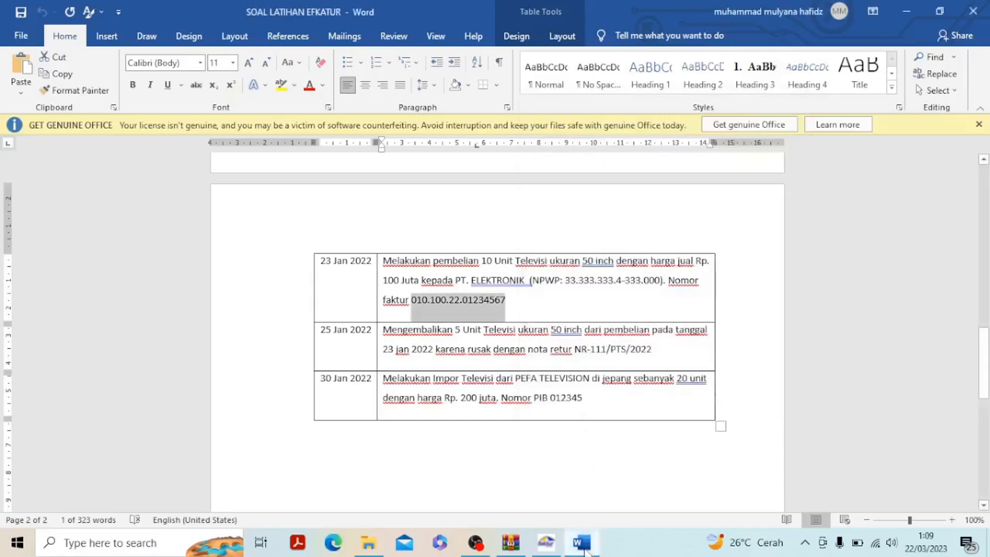
drag(534, 280, 660, 281)
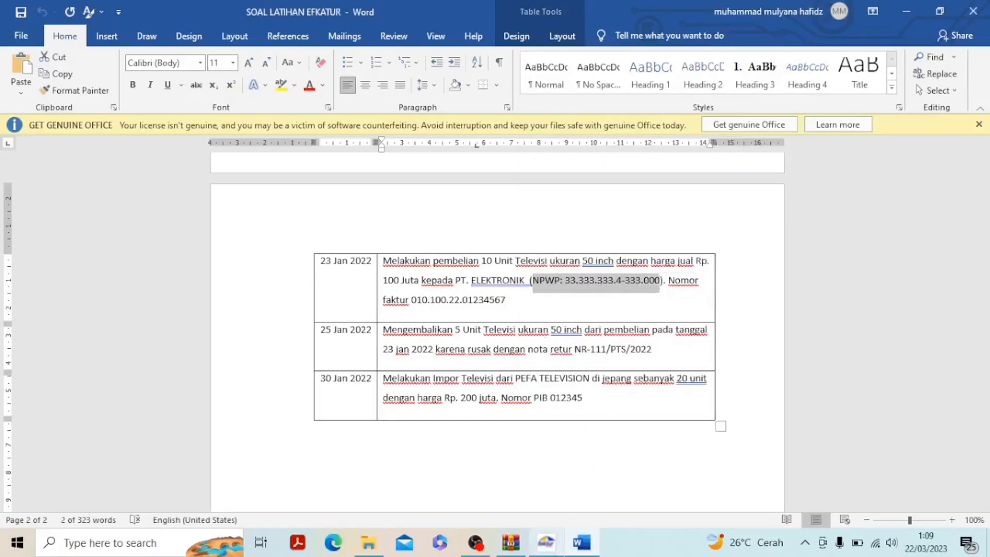
mouse_move(546, 543)
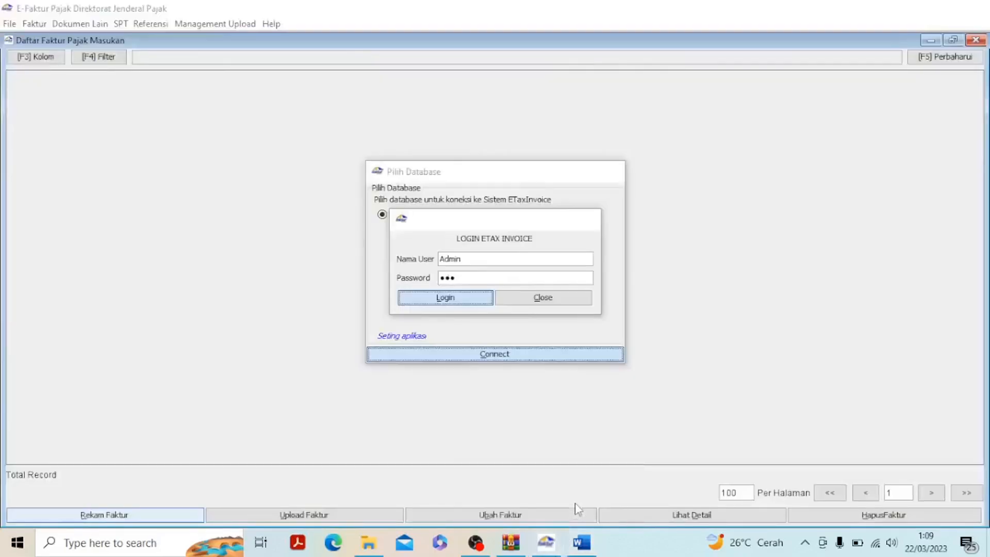
click(575, 510)
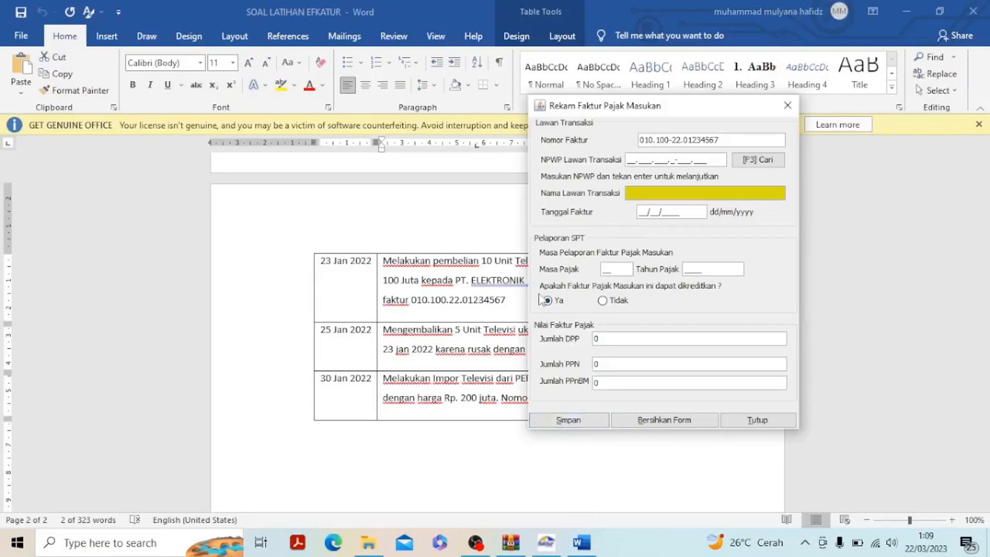
click(630, 157)
text(33.333.333.4-333.000)
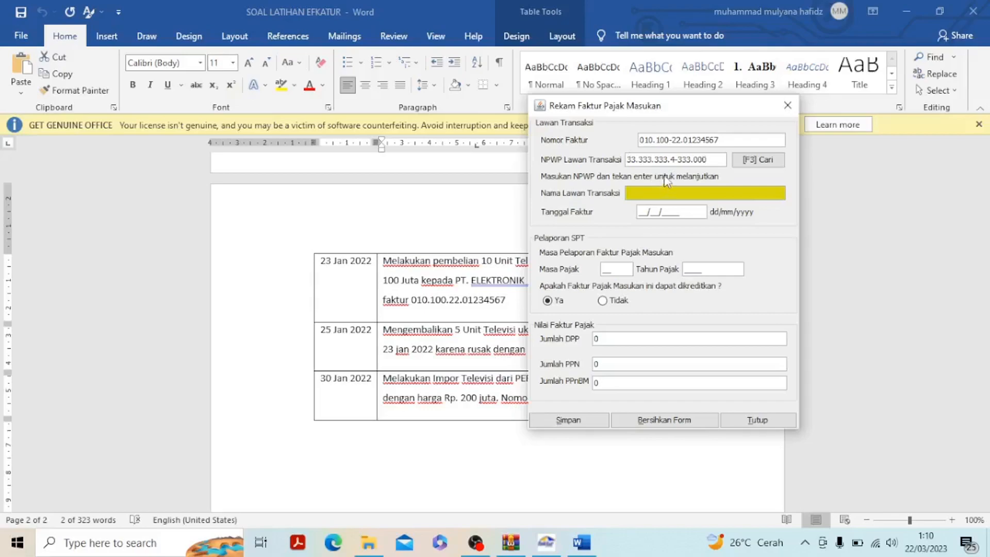
key(Return)
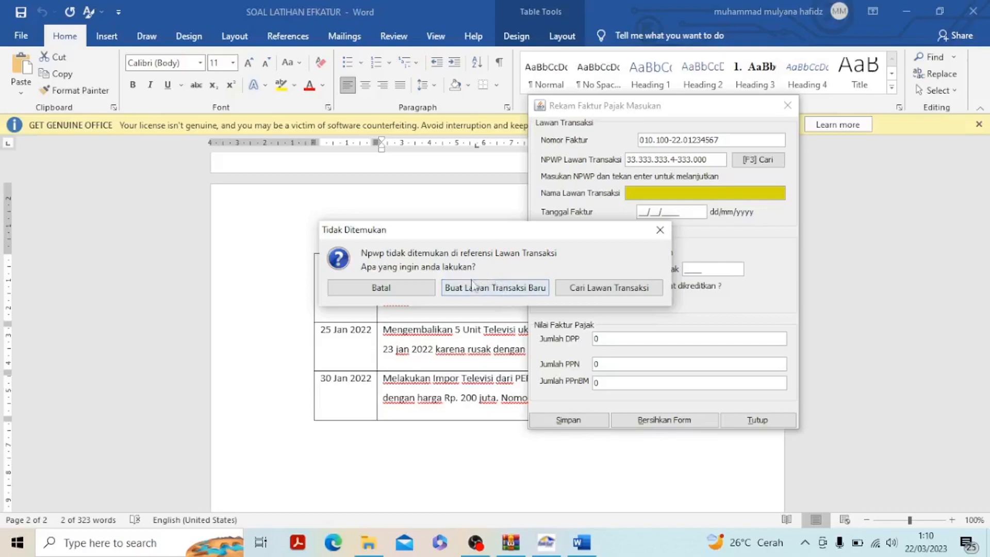
Create a new Lawan Transaksi for this NPWP and copy the name PT. ELEKTRONIK from Word into its Nama
click(491, 292)
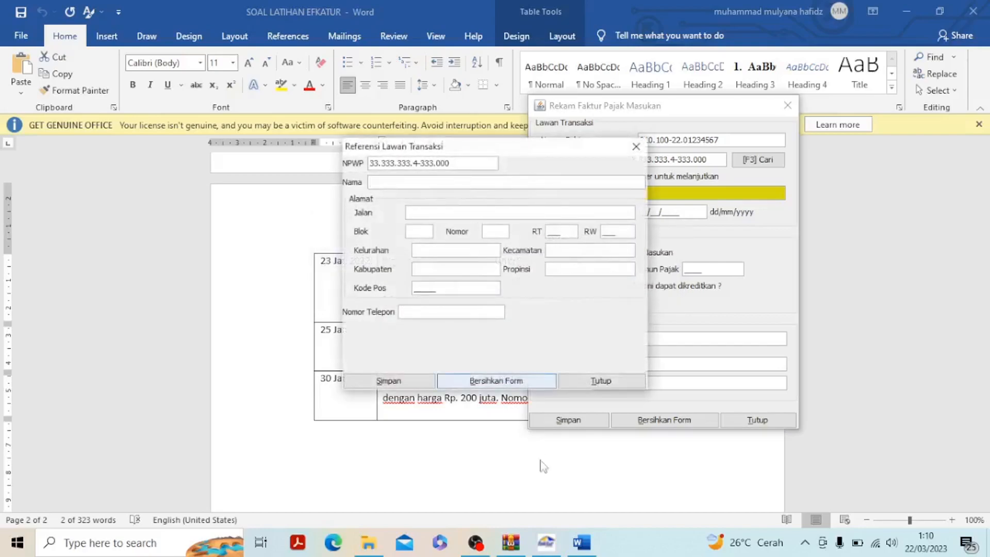
click(582, 542)
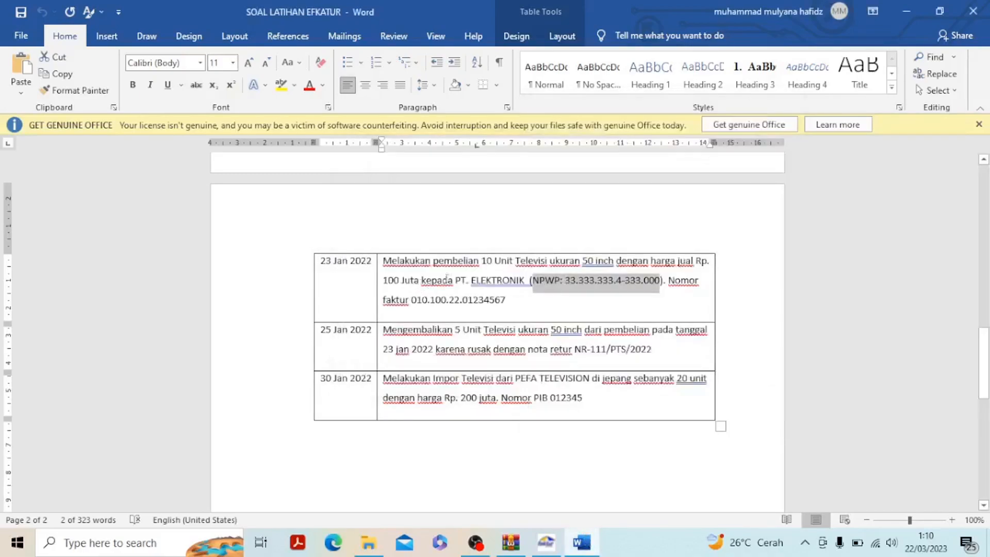
drag(455, 280, 529, 281)
key(ctrl+c)
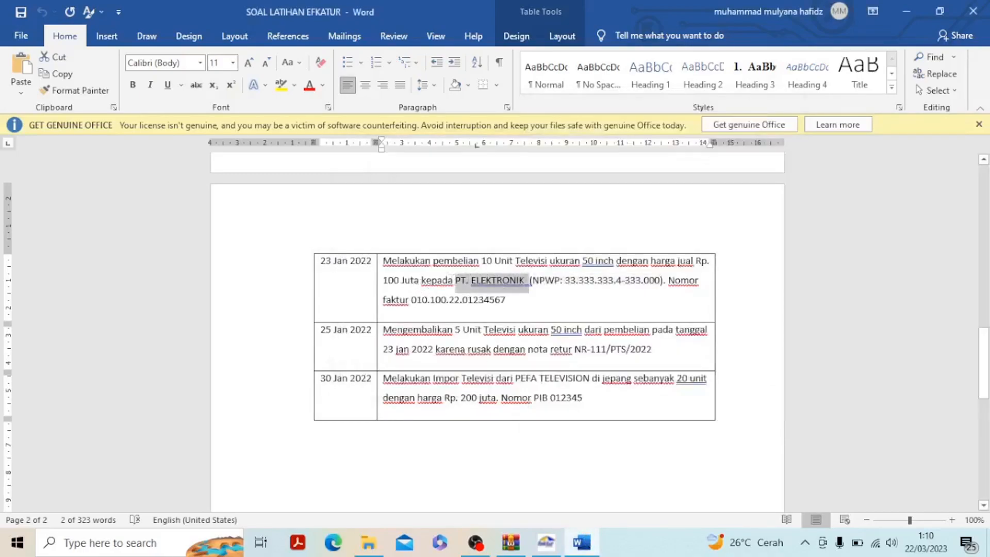
click(553, 545)
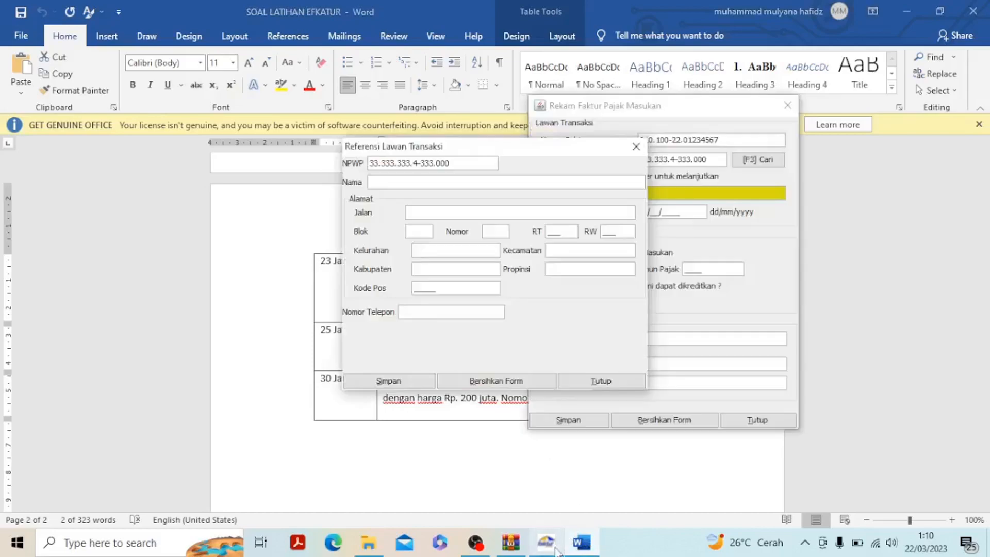
click(493, 185)
key(ctrl+v)
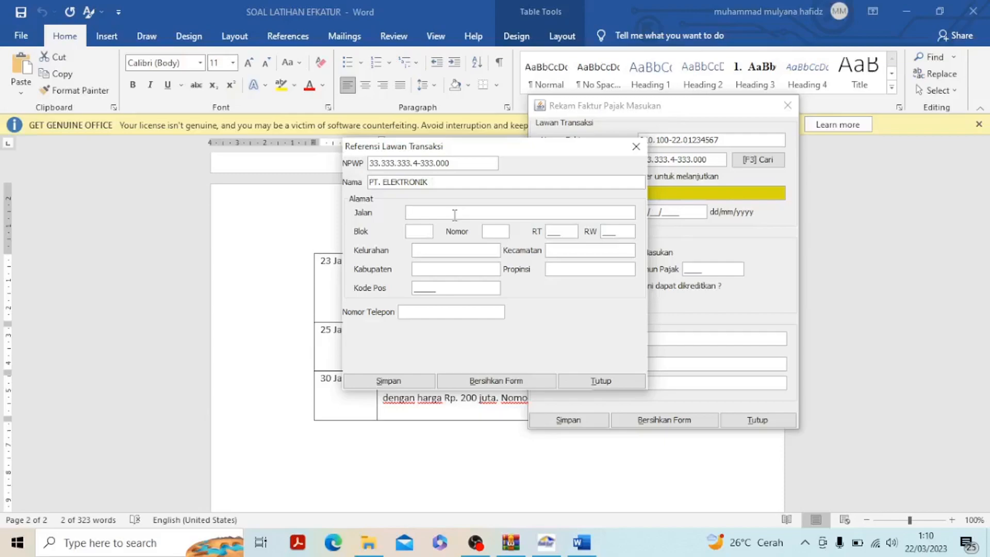
Fill in the street, block, house number, RT and RW of PT. ELEKTRONIK's address
click(454, 214)
text(Melati)
click(426, 231)
text(h)
key(BackSpace)
text(H)
text(40)
click(560, 231)
text(002)
click(614, 230)
text(019)
Fill in the Kelurahan, Kecamatan, Kabupaten and Propinsi of PT. ELEKTRONIK's address
click(444, 250)
text(bu)
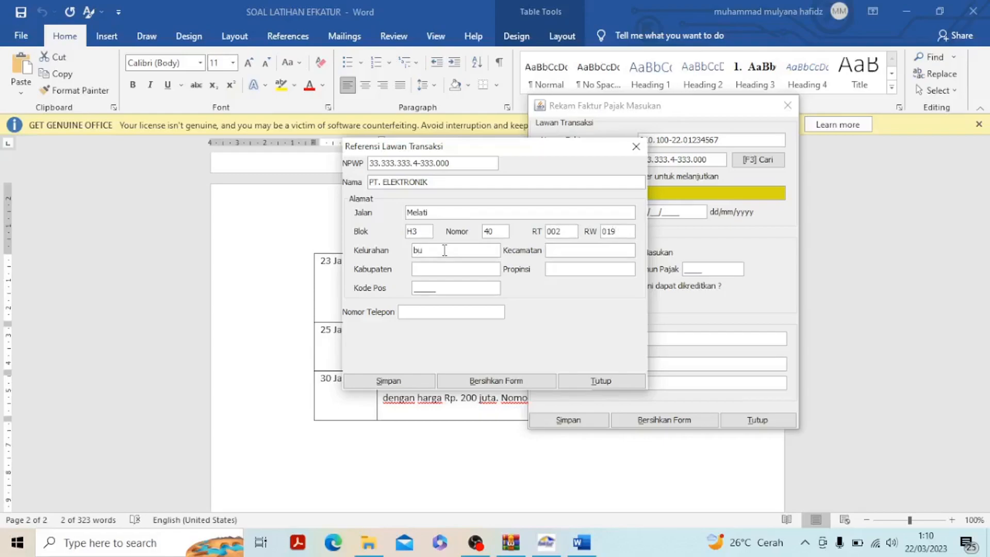
key(BackSpace)
key(BackSpace)
text(Bunga)
click(566, 250)
text(kembang)
click(436, 271)
text(Tangerang)
click(570, 268)
text(Banten)
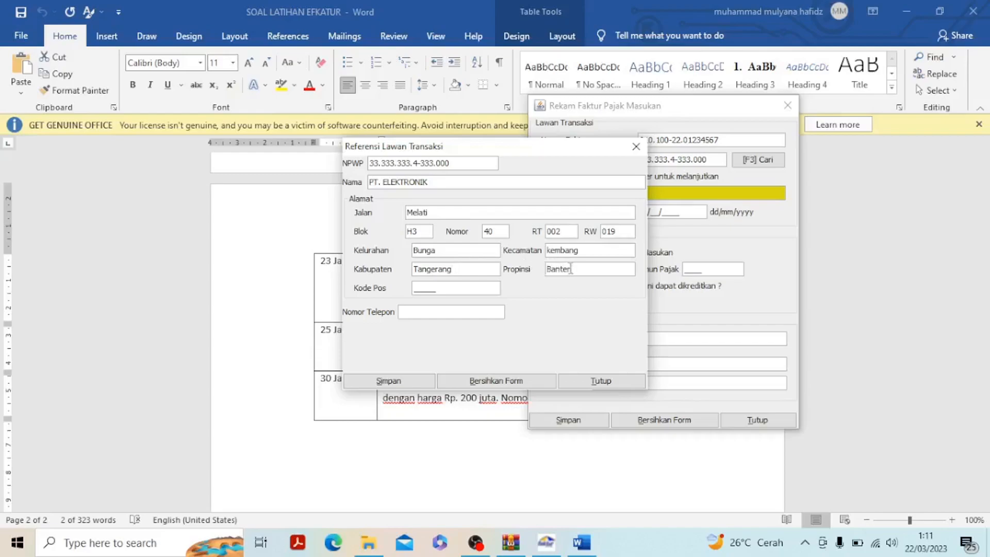
Enter PT. ELEKTRONIK's postal code and phone number, and save the new Lawan Transaksi
click(427, 285)
text(12345)
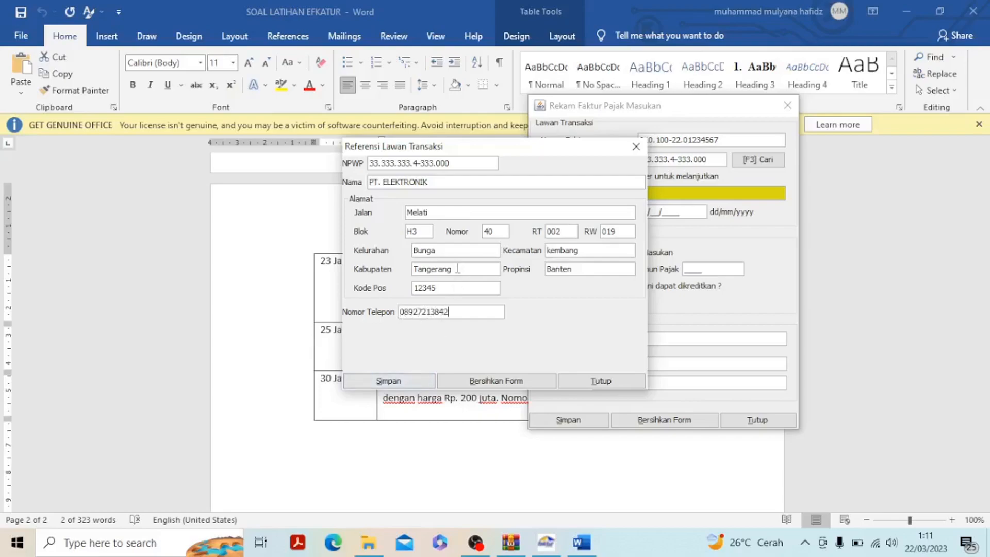
click(394, 384)
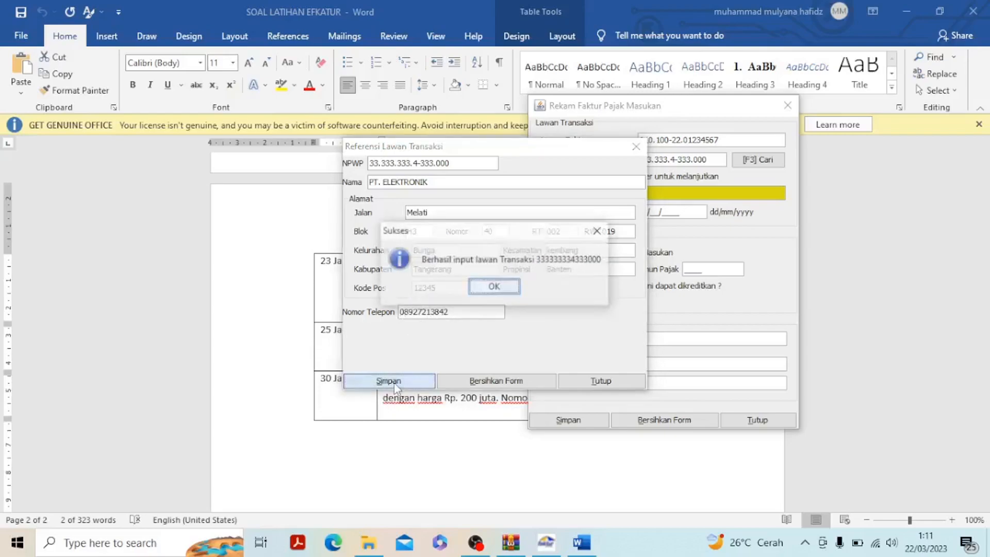
click(496, 287)
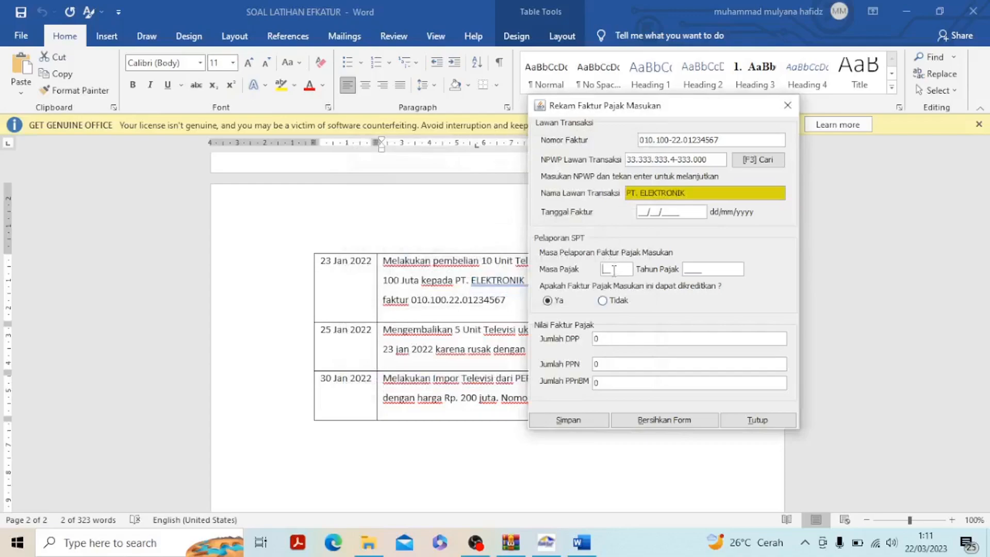
Set the Masa Pajak to 01, the Tahun Pajak to 2022 and the Tanggal Faktur to 23/01/2022, checking the date in Word
text(01)
text(2022)
click(576, 552)
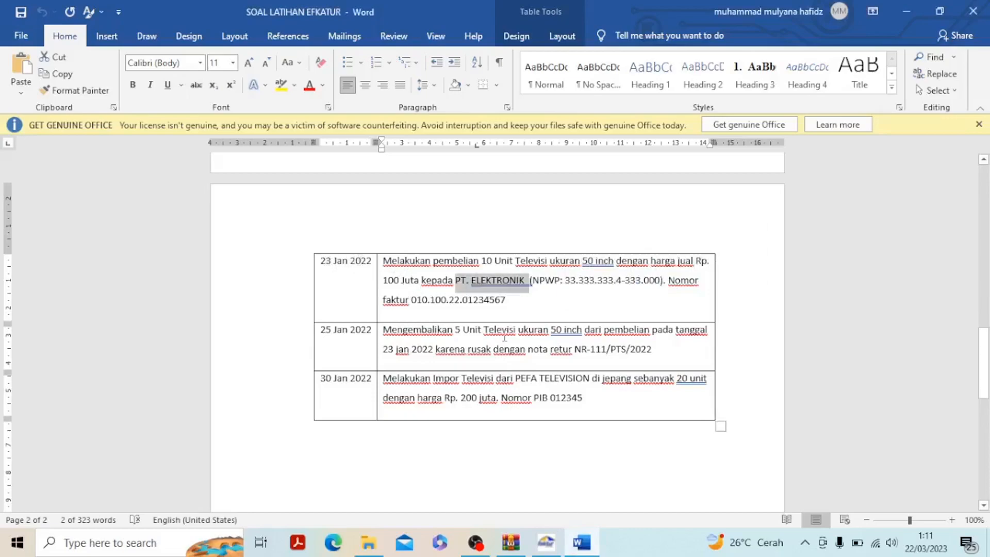
click(546, 547)
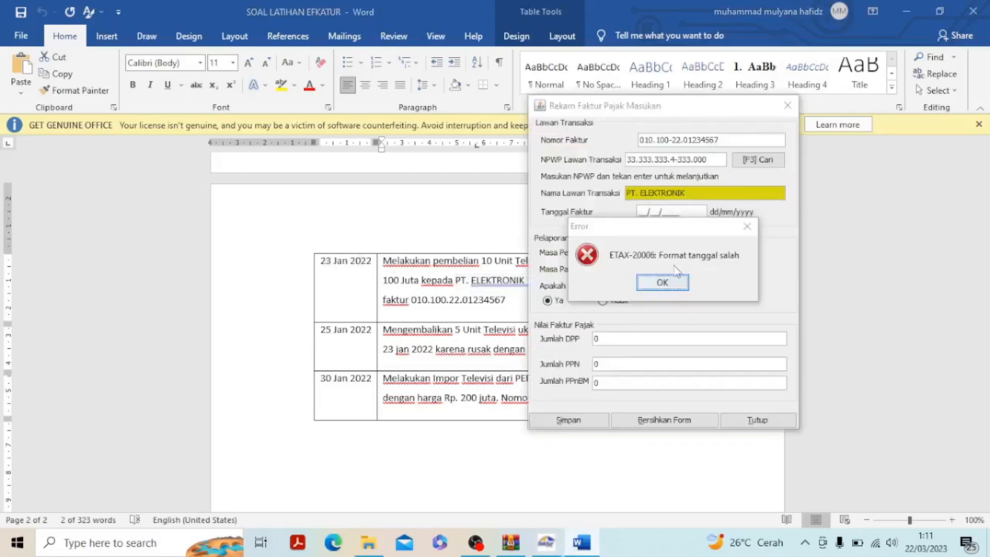
click(663, 283)
click(643, 212)
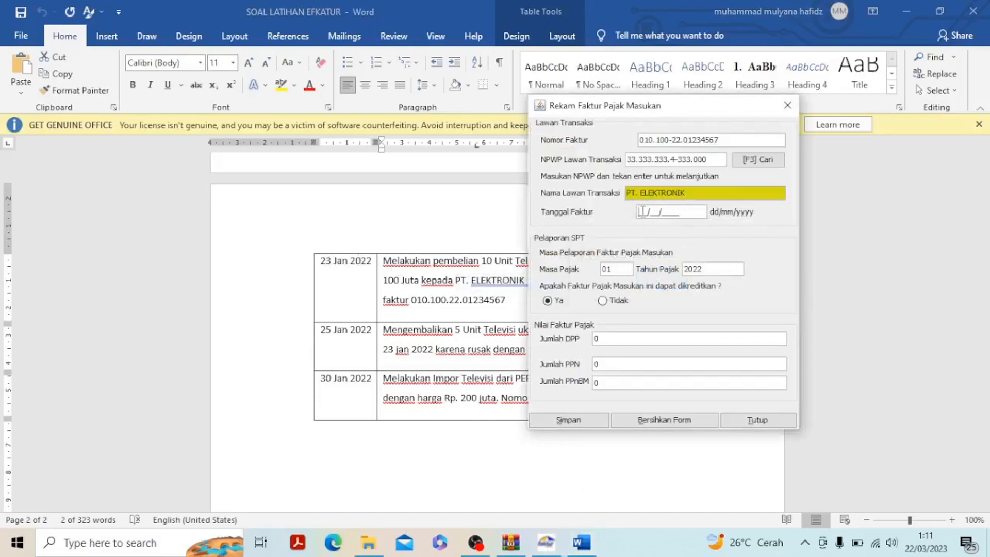
text(23/01/2022)
Enter a DPP of 100.000.000 and PPN of 10.000.000 after checking the price in Word, save without starting another invoice, and select the saved one
click(552, 420)
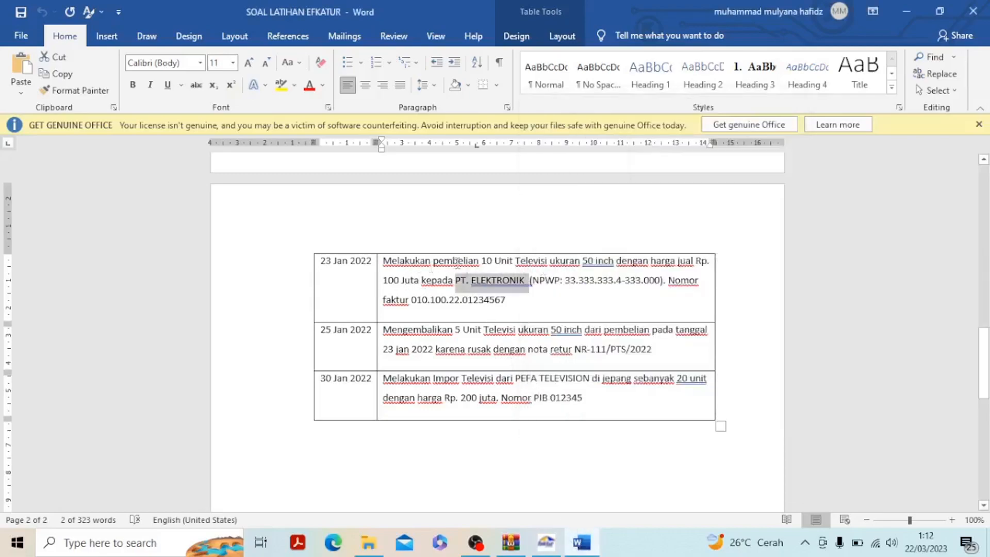
drag(434, 261, 419, 283)
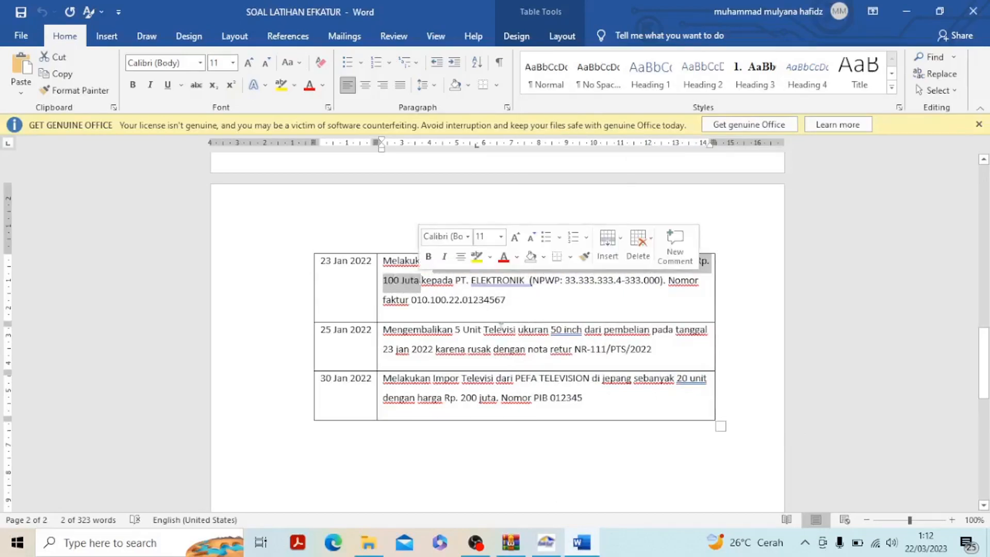
click(546, 542)
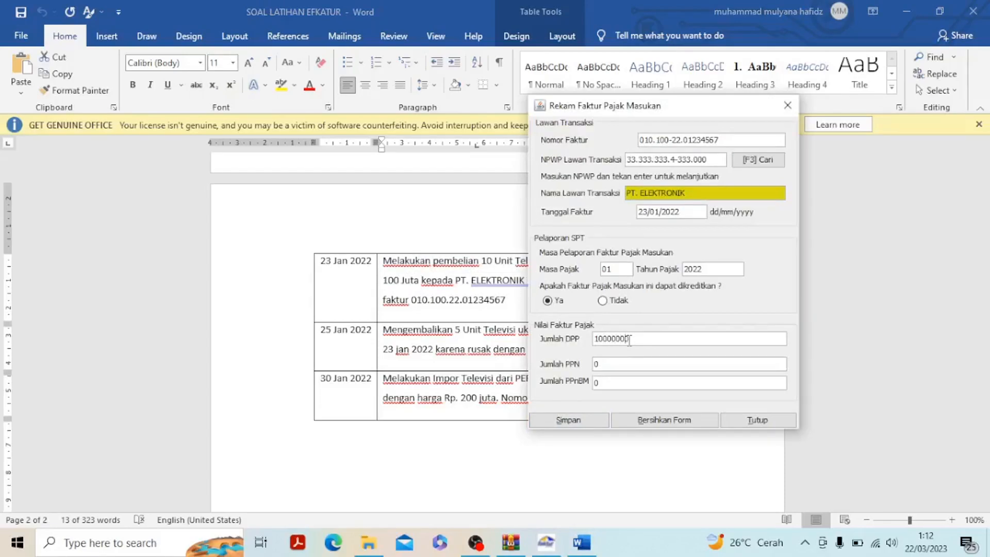
click(630, 366)
click(587, 423)
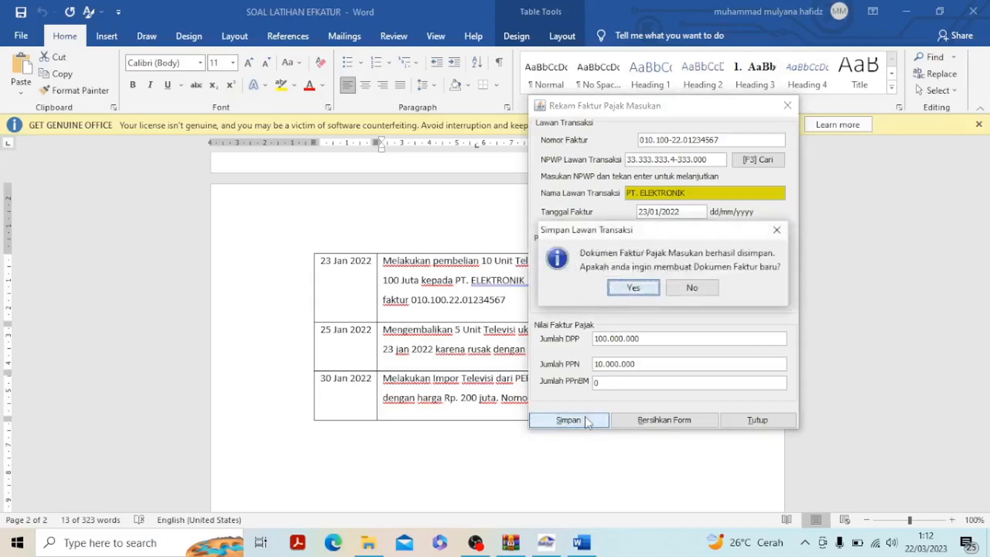
click(692, 288)
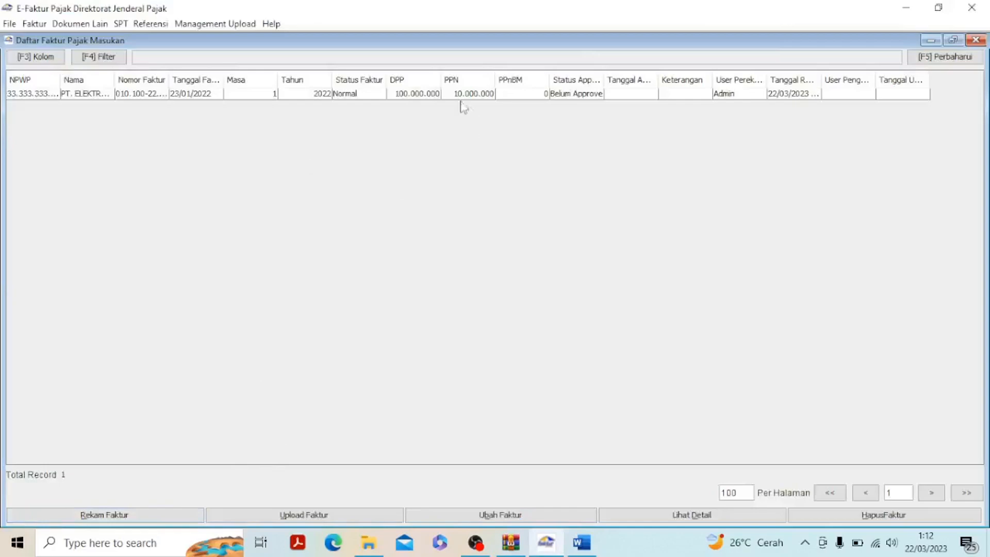
click(395, 96)
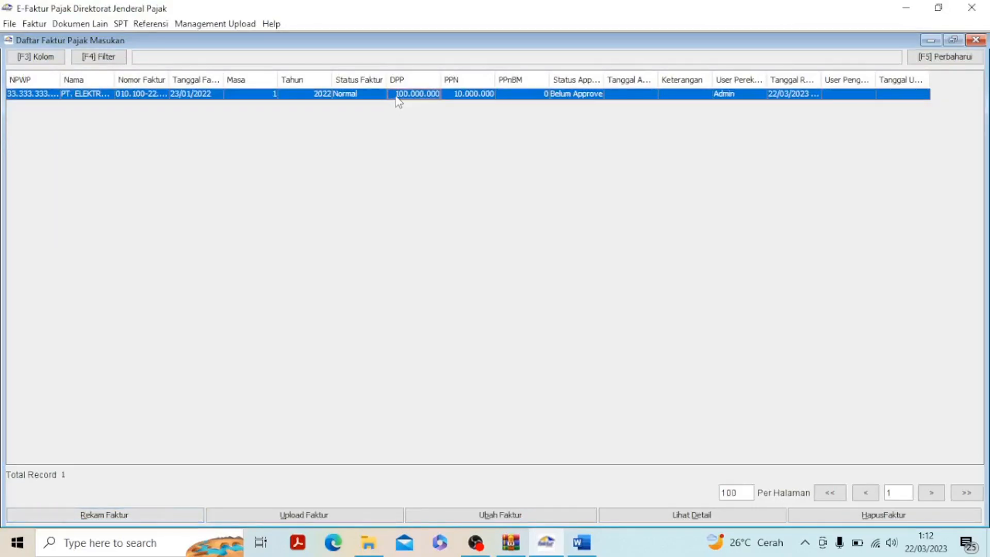
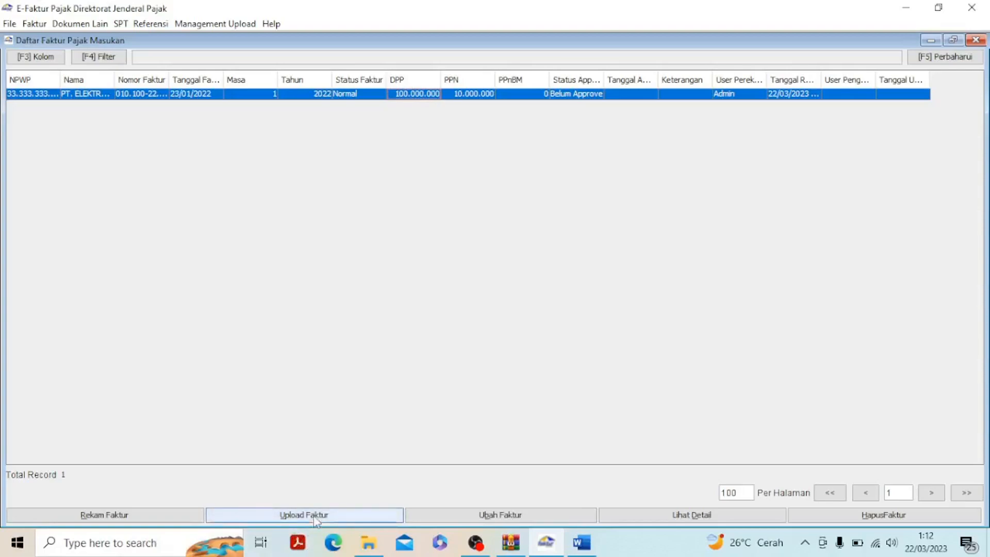
Upload the selected PT. ELEKTRONIK purchase invoice, confirm the upload, and close the Daftar Faktur Pajak Masukan
click(316, 518)
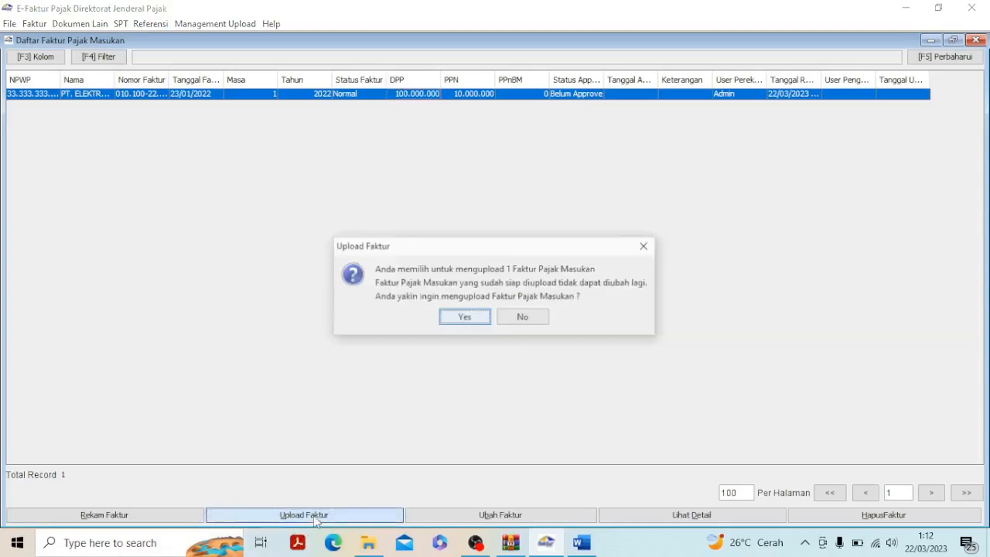
click(476, 319)
click(494, 311)
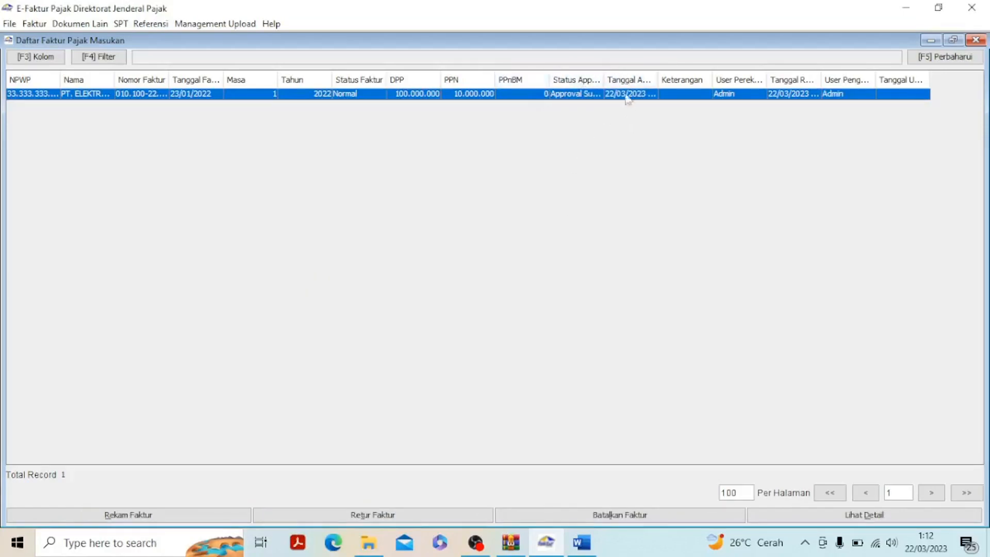
click(975, 41)
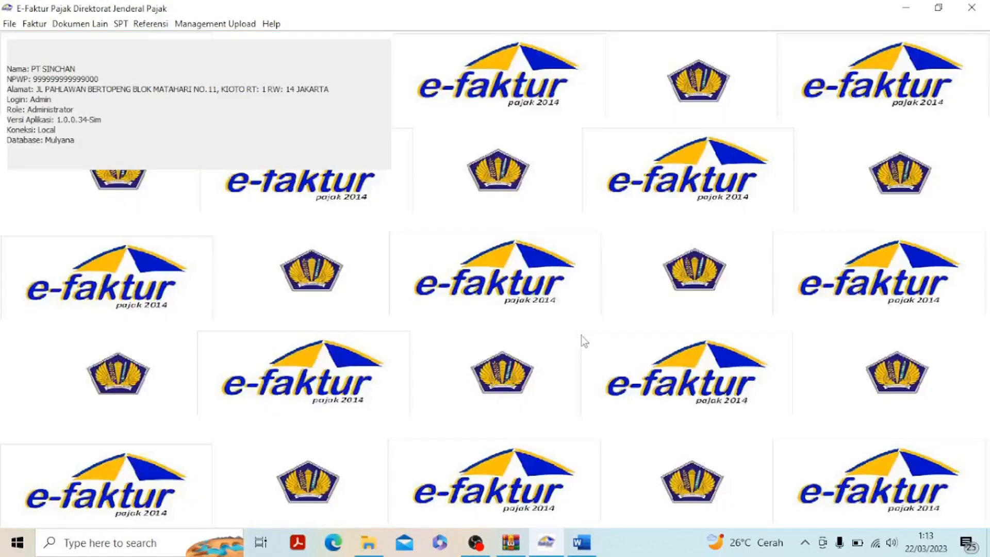
Switch to Word and review the 25 January 2022 transaction about returning televisions from the 23 January purchase
click(580, 543)
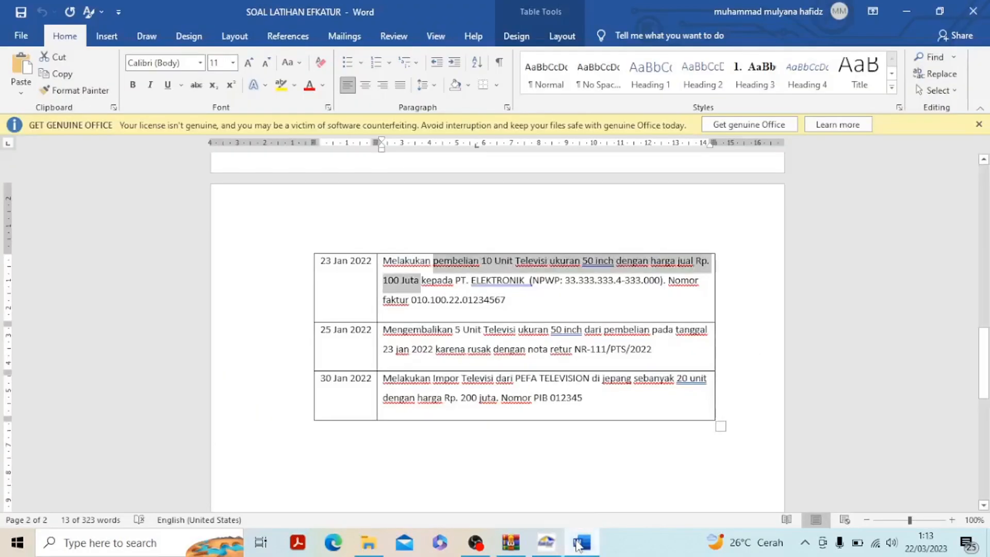
scroll(583, 382, up, 2)
scroll(583, 381, up, 7)
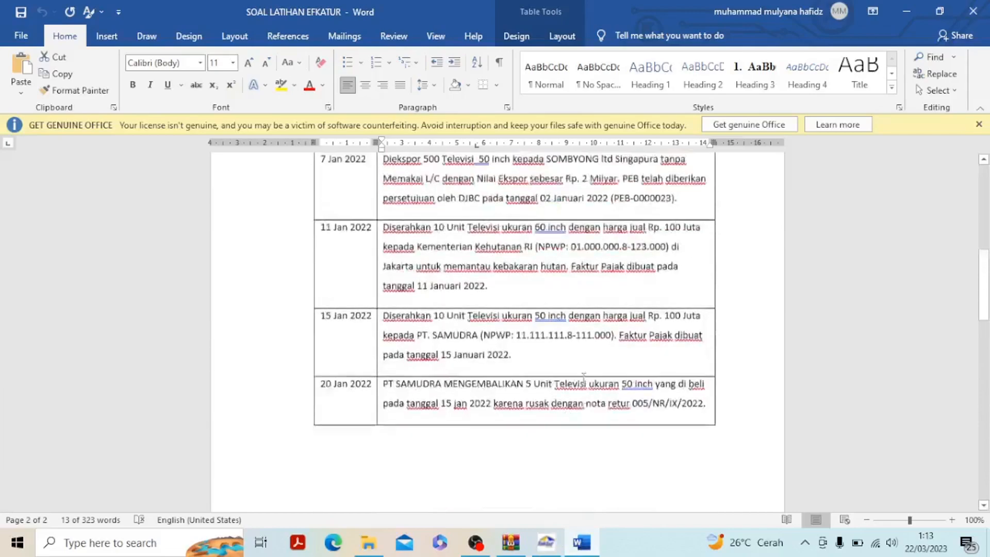
scroll(585, 384, down, 6)
scroll(585, 384, down, 5)
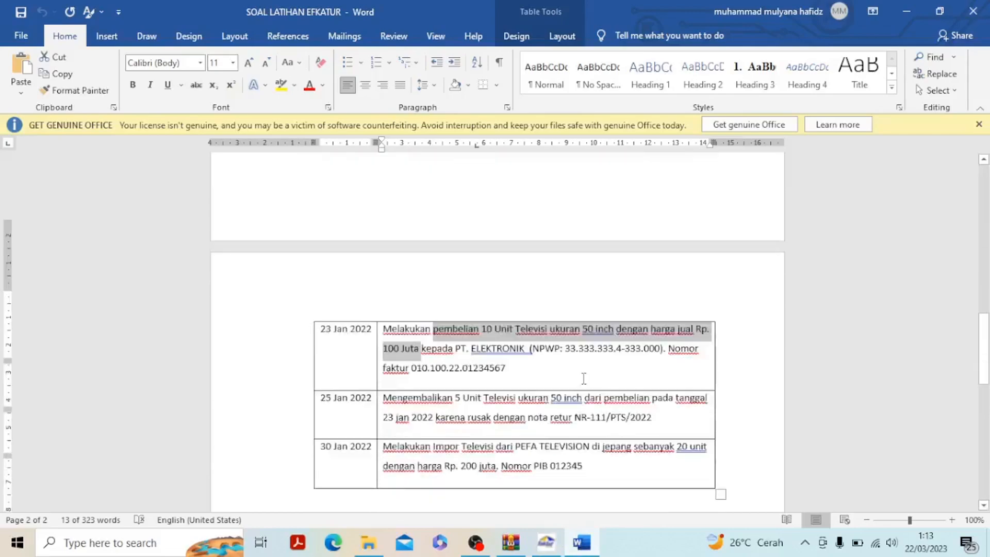
drag(382, 368, 646, 386)
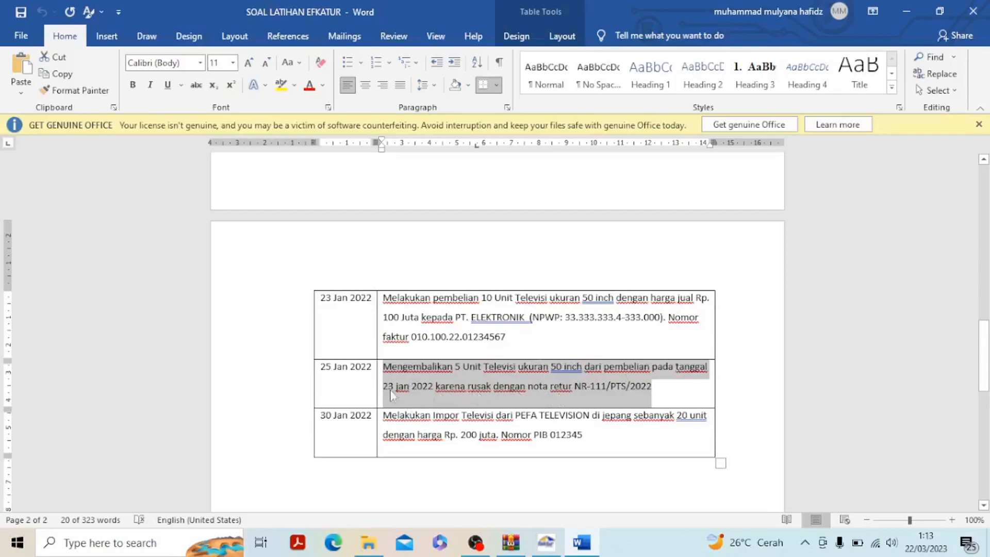
In e-Faktur, start a new Retur Pajak Masukan record and choose PT. ELEKTRONIK as its Lawan Transaksi
click(547, 542)
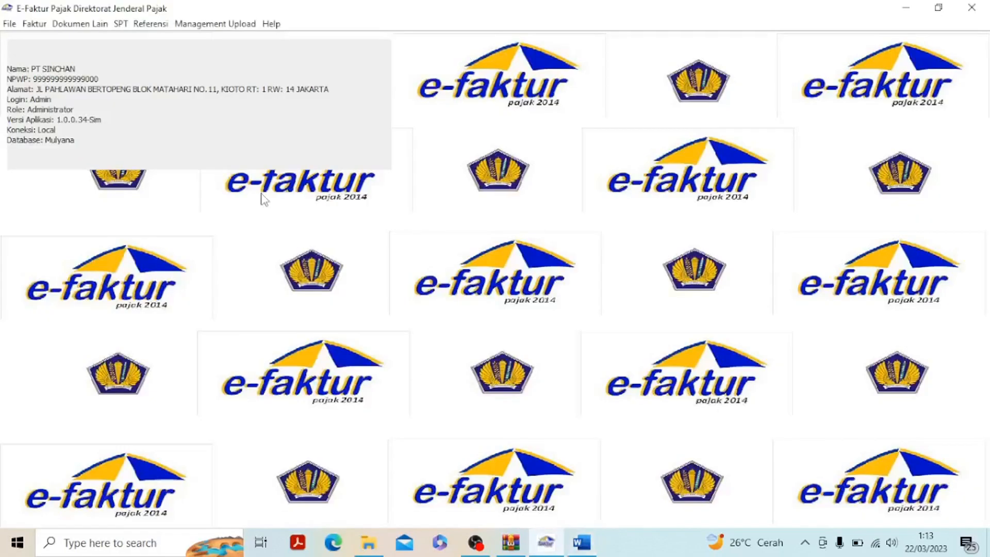
click(42, 27)
mouse_move(70, 91)
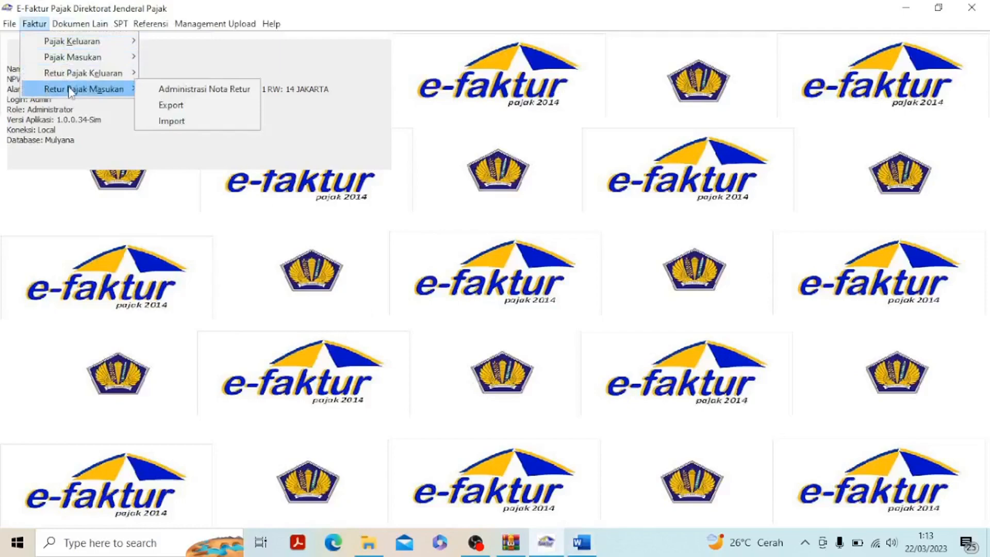
click(176, 93)
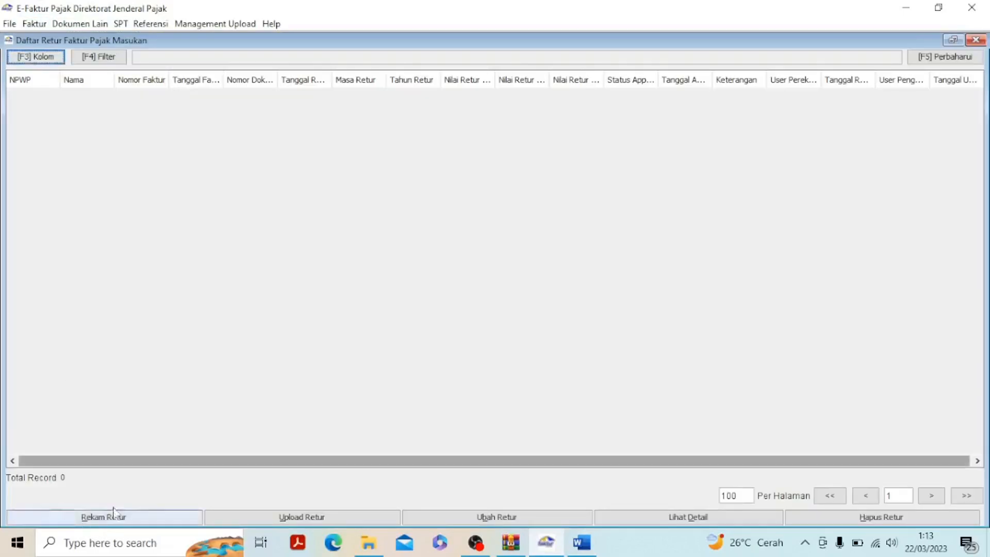
click(91, 516)
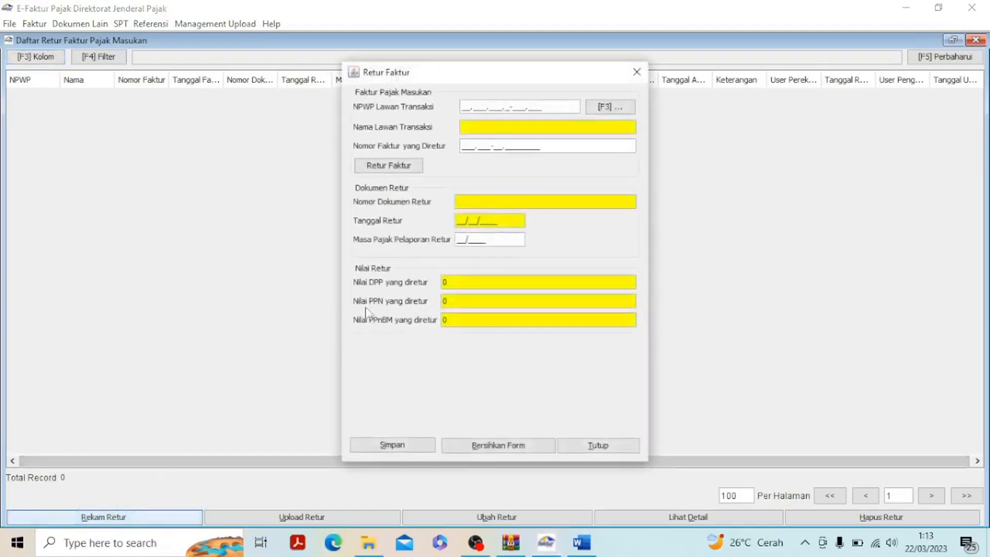
click(622, 108)
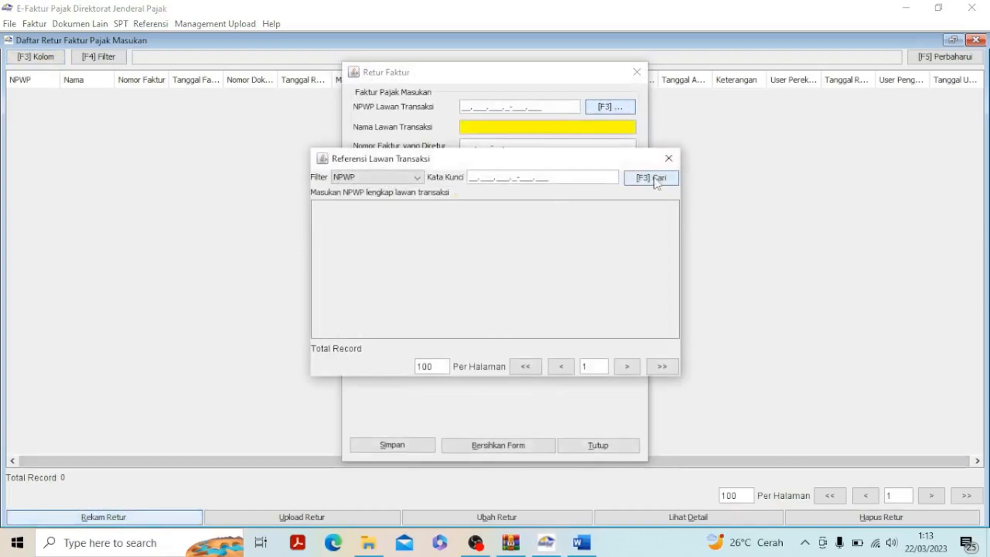
click(655, 180)
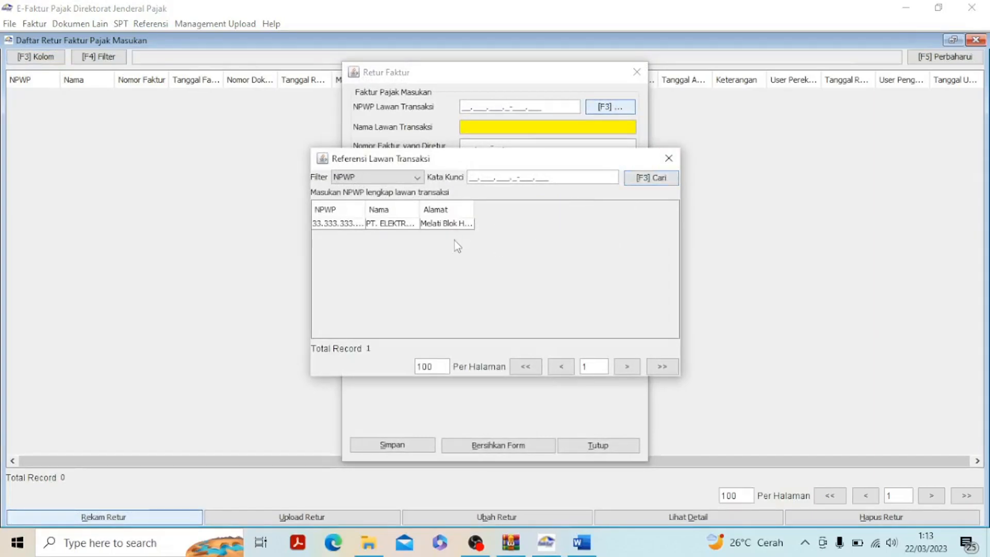
double_click(378, 225)
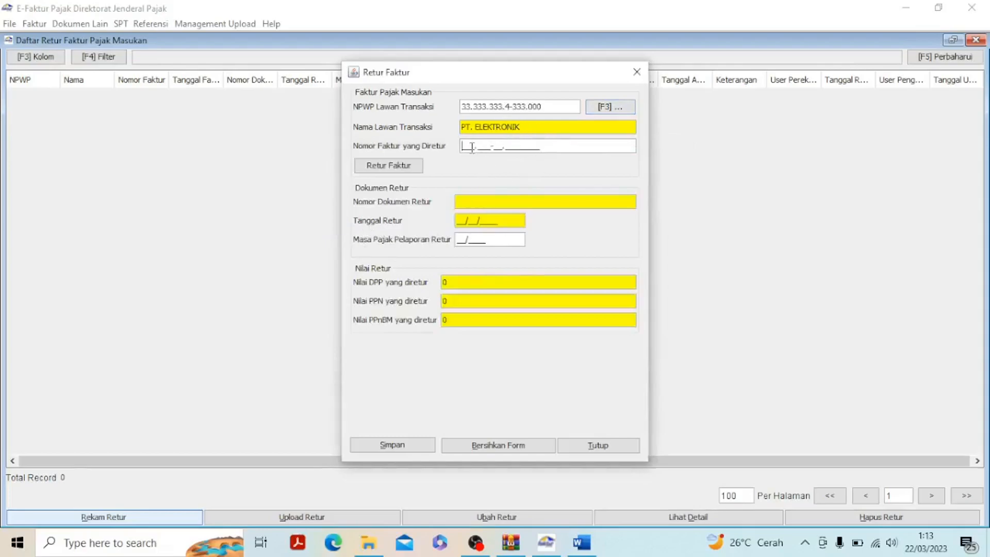
Check the nota retur text and the Nomor Seri Faktur Pajak range in Word, and return to the Retur Faktur form
click(554, 552)
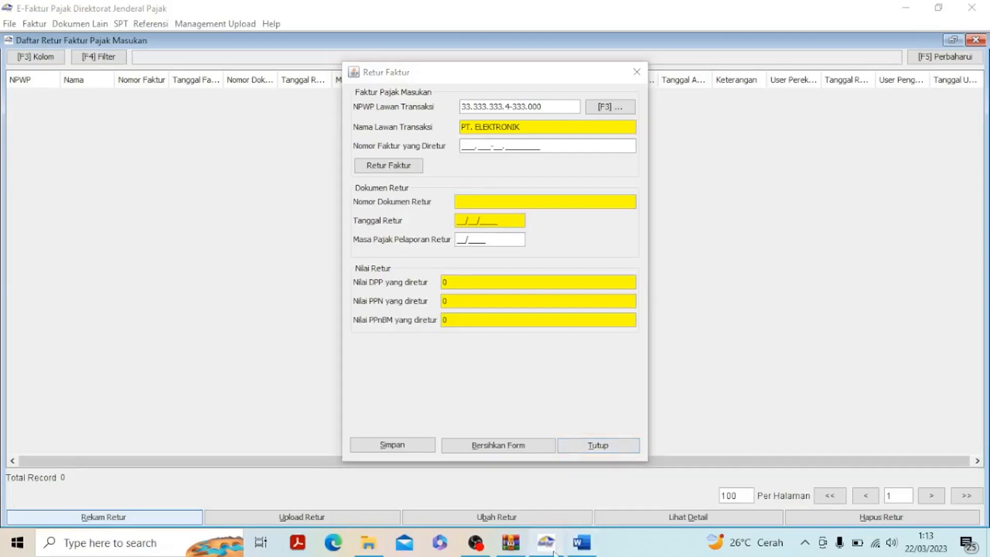
click(573, 542)
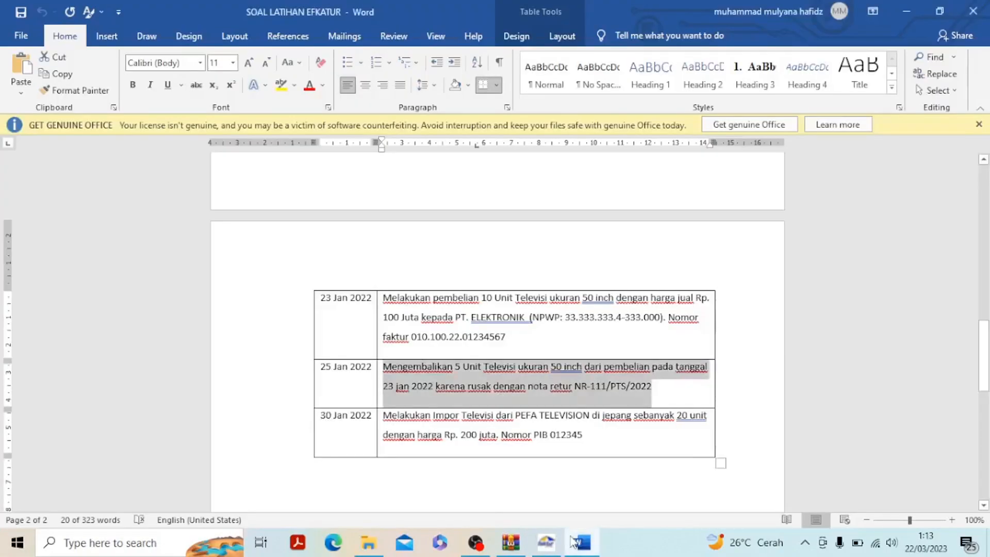
click(611, 405)
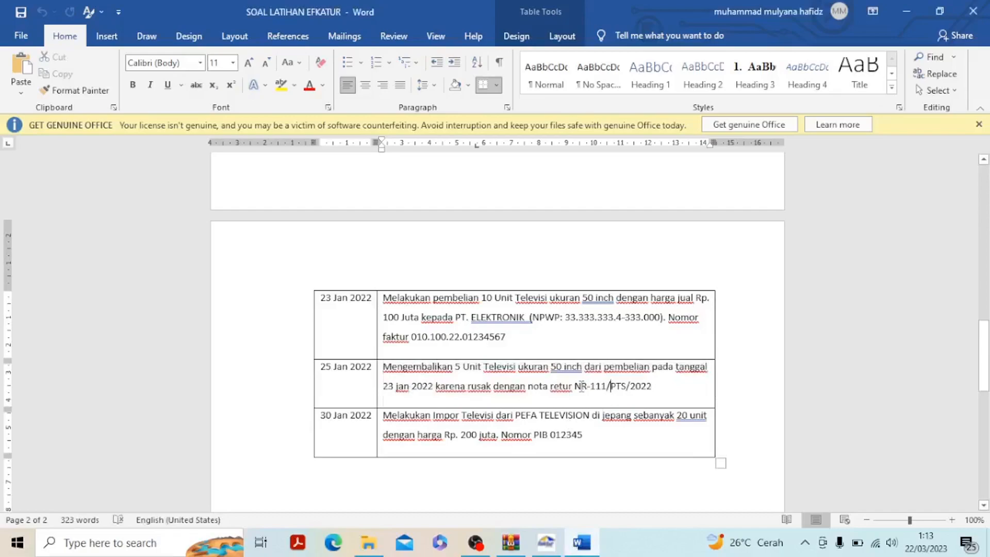
scroll(582, 386, up, 5)
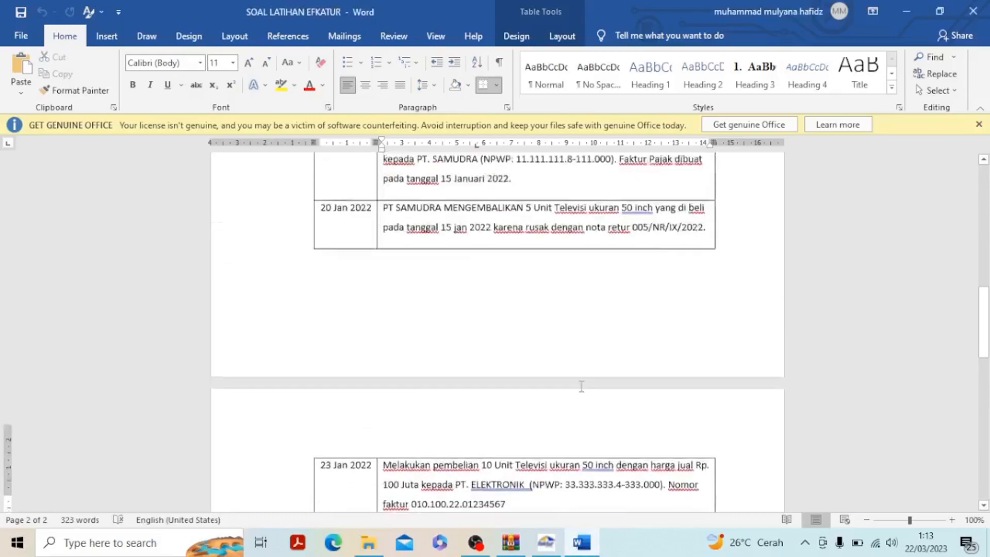
scroll(582, 386, up, 10)
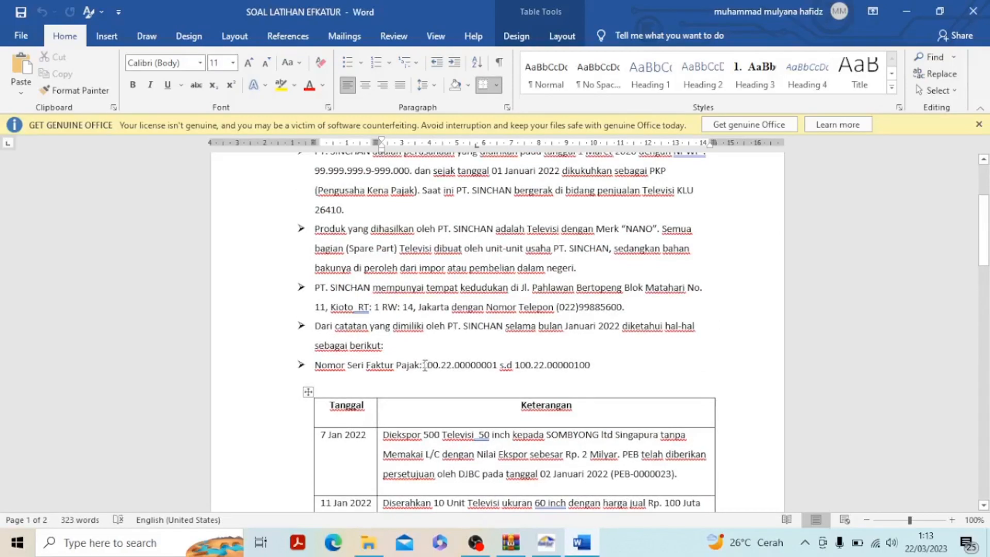
mouse_move(549, 544)
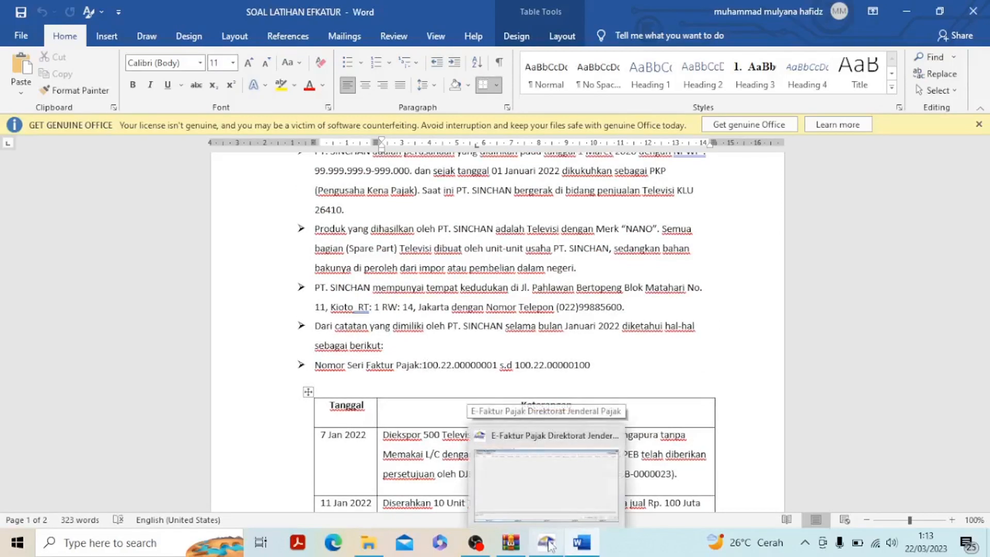
click(548, 477)
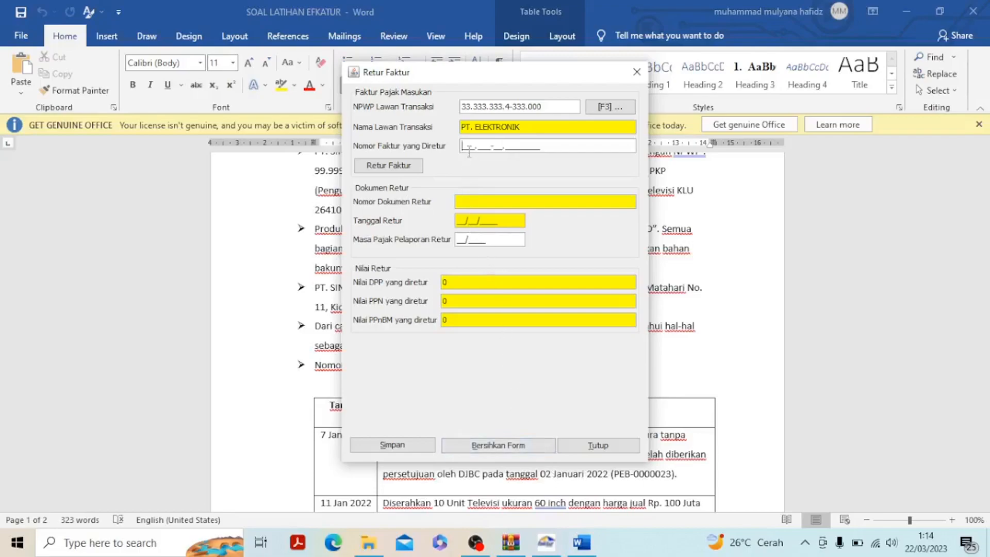
Set the Nomor Faktur yang Diretur to 010.100-22.00000099, submit it for return and agree to supply the Tanggal Faktur
text(010.100-22.00000099)
drag(554, 82, 734, 179)
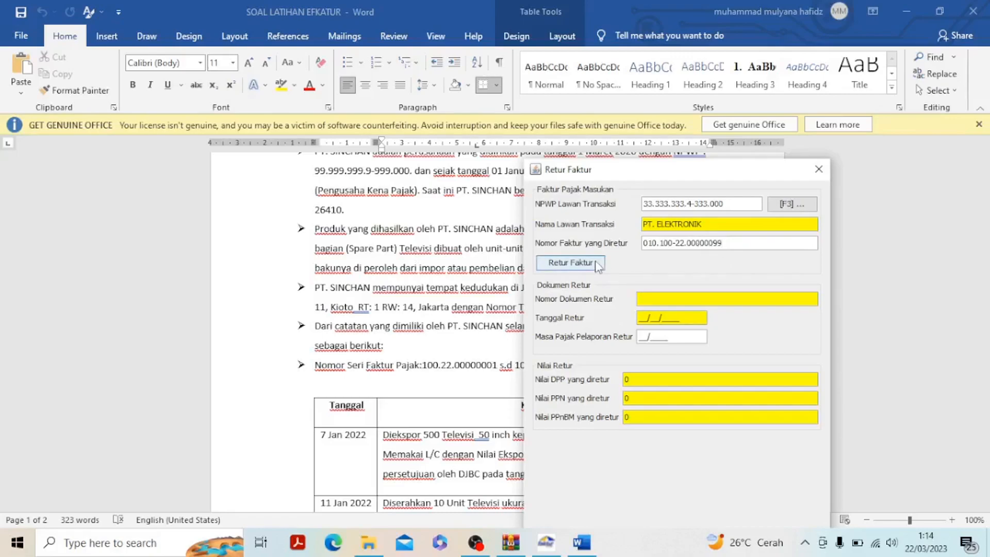
click(580, 265)
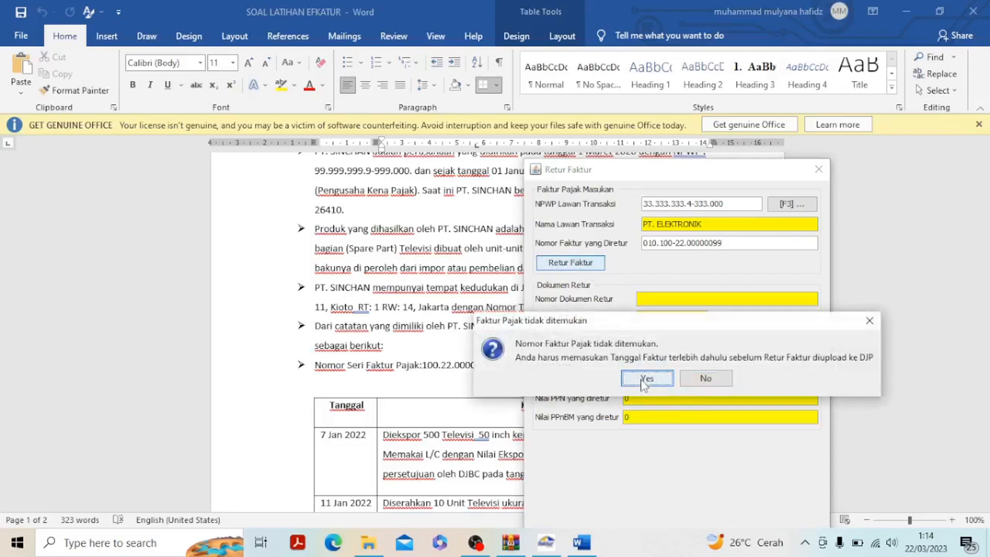
click(644, 381)
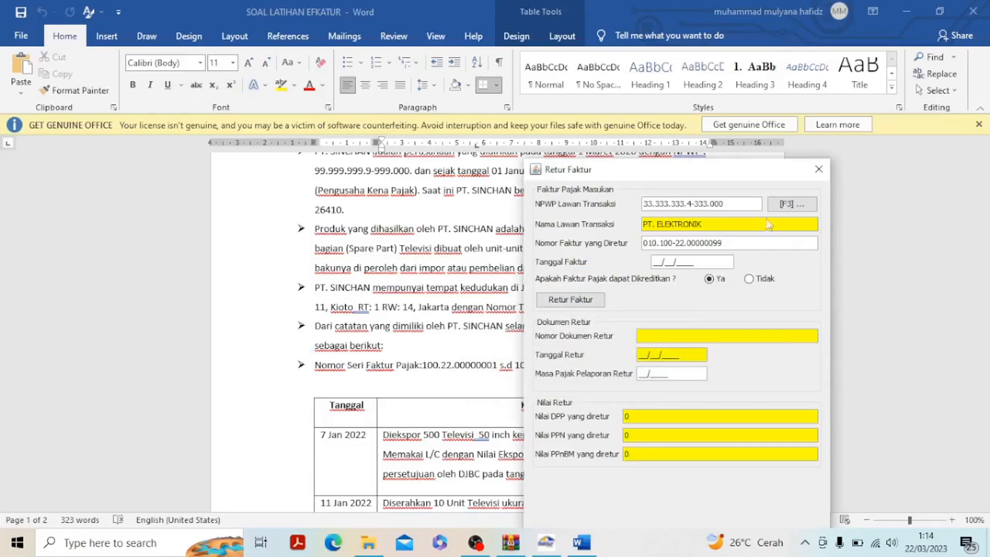
Set the Tanggal Faktur to 25/01/2022 after checking the transaction in Word, and continue with filling in the return manually
click(577, 542)
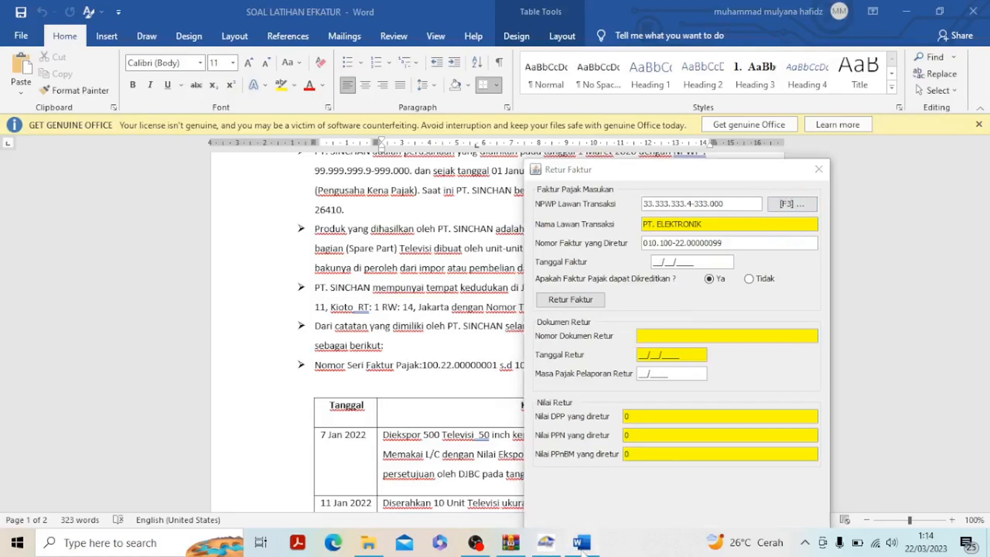
scroll(476, 432, down, 10)
scroll(475, 433, down, 3)
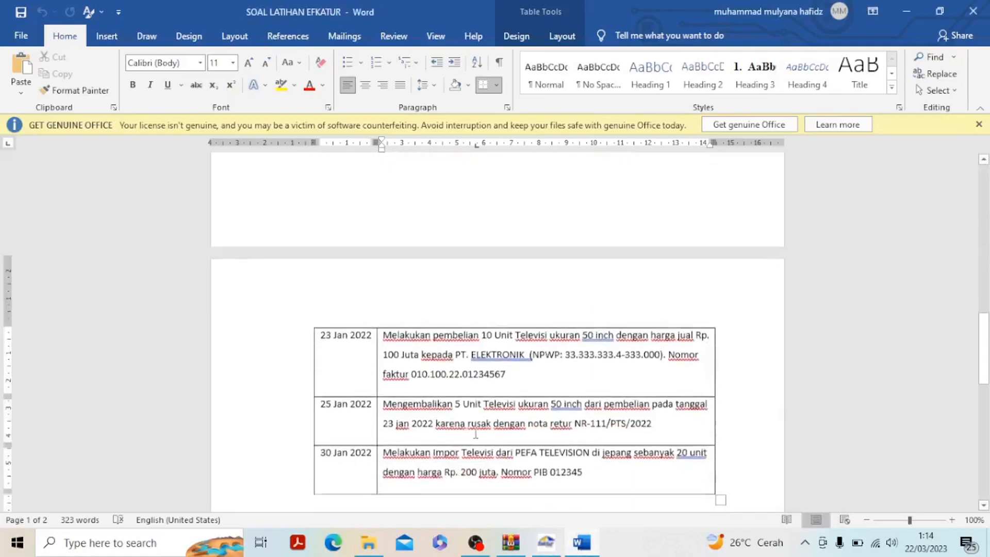
click(546, 543)
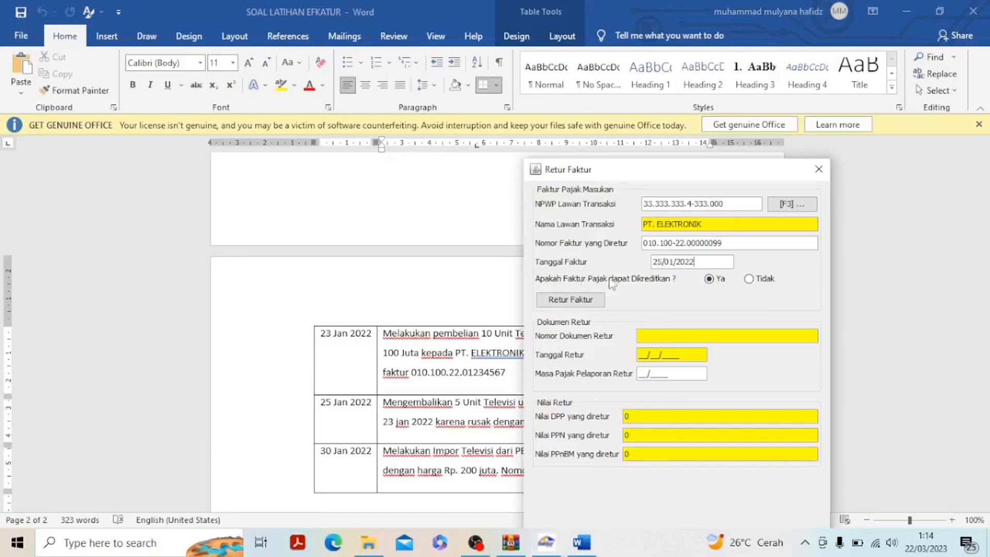
click(572, 303)
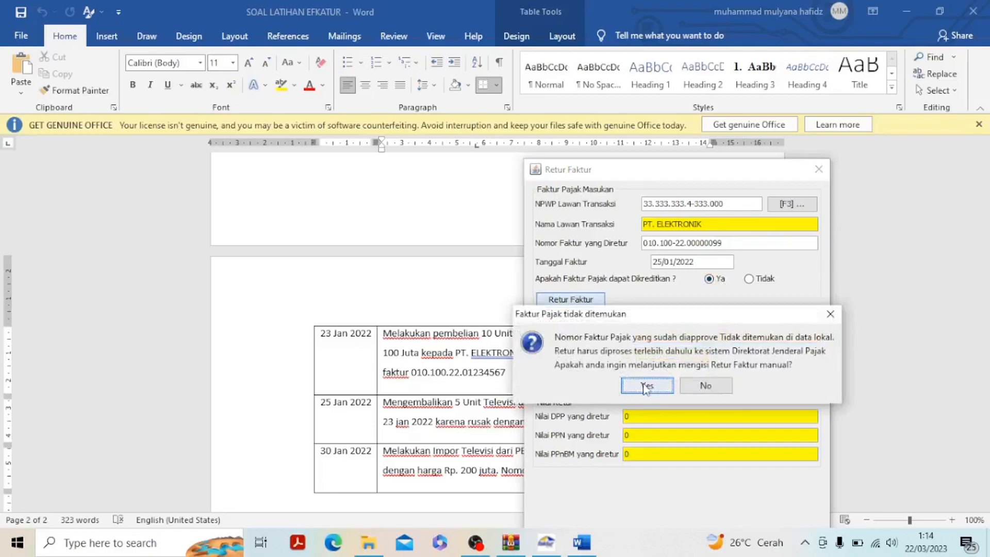
click(645, 386)
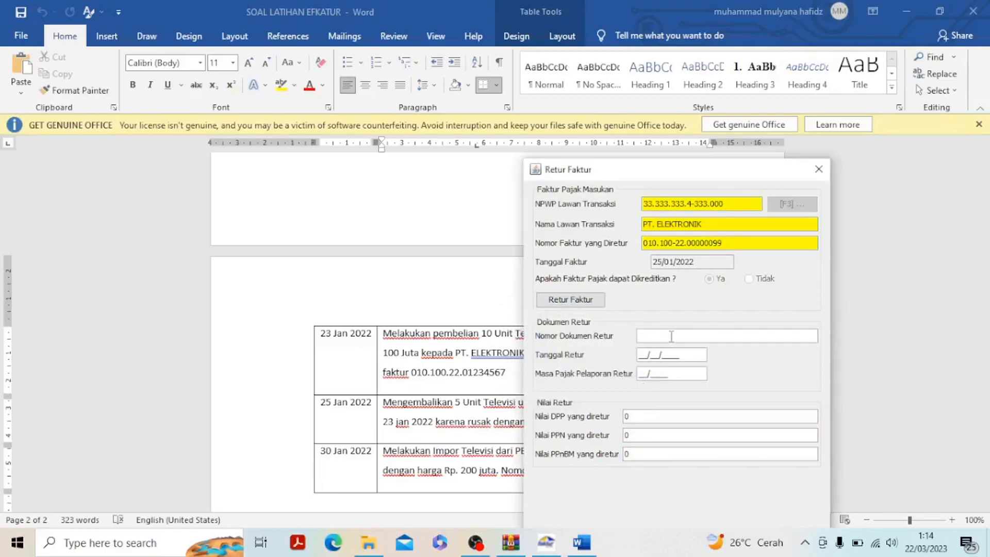
Copy NR-111/PTS/2022 from Word into the Nomor Dokumen Retur and set the Tanggal Retur to 25/01/2022
click(582, 542)
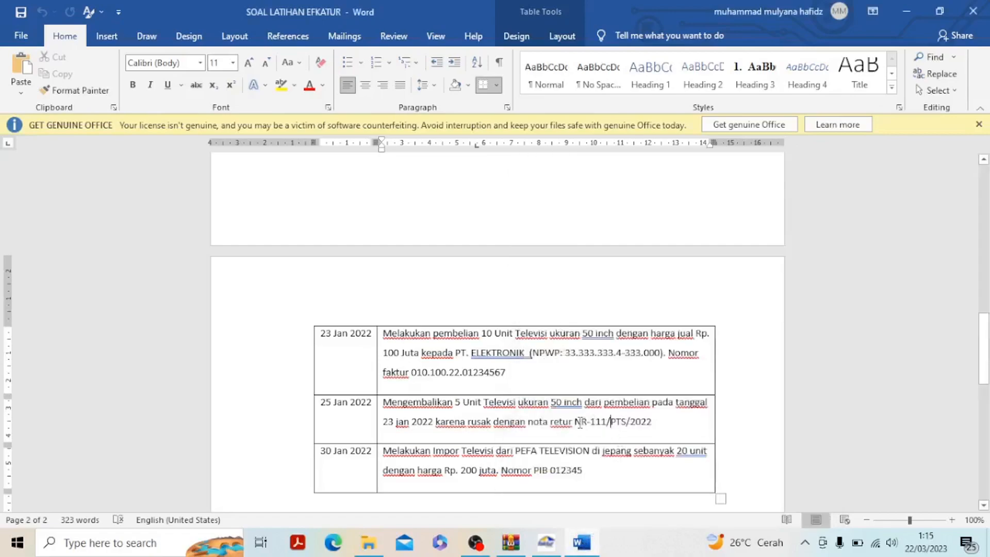
drag(575, 422, 652, 421)
key(ctrl+c)
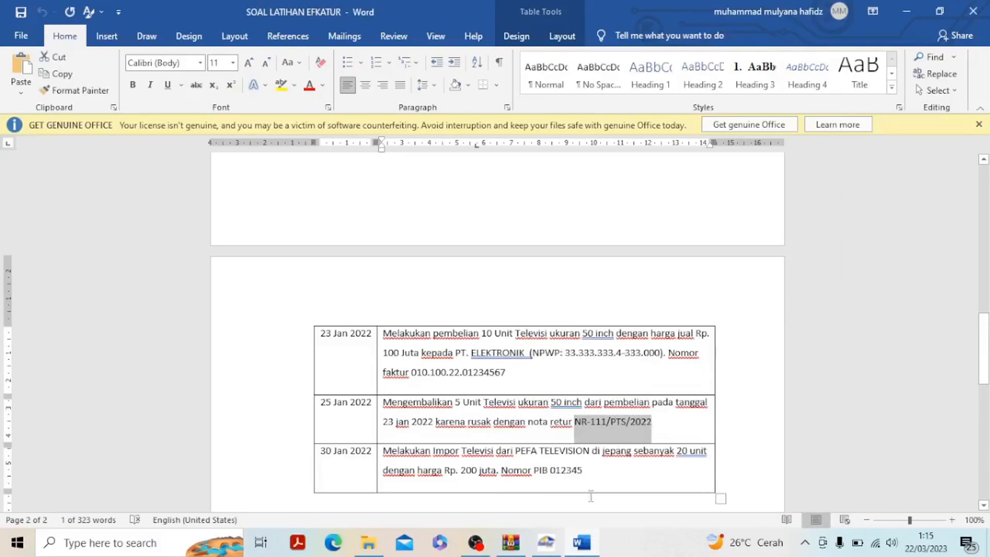
click(560, 553)
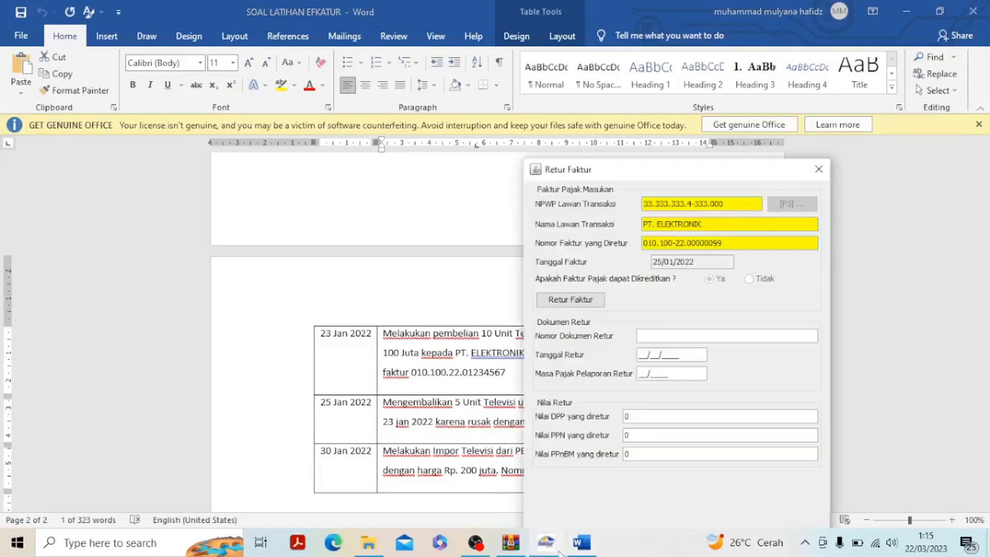
click(684, 340)
key(ctrl+v)
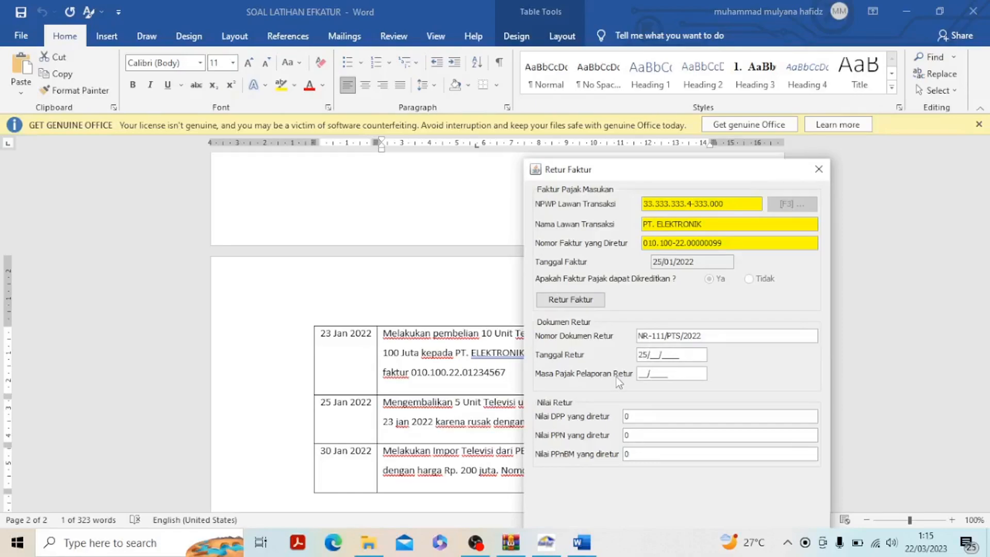
text(01/2022)
click(643, 375)
Check the returned quantity and purchase price in Word, and set the Masa Pajak Pelaporan Retur to 01/2022 and the Nilai DPP yang diretur to 50.000.000
click(581, 543)
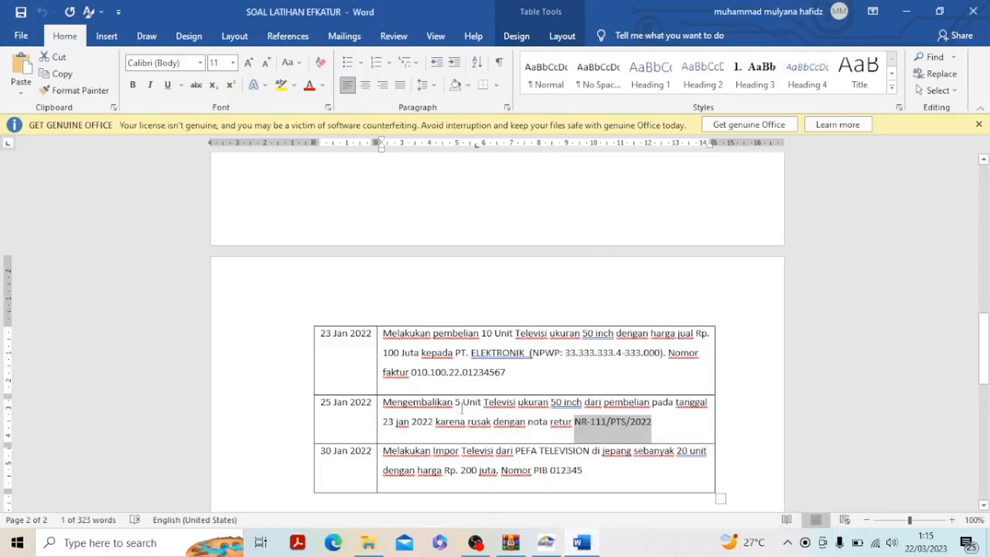
drag(457, 401, 584, 404)
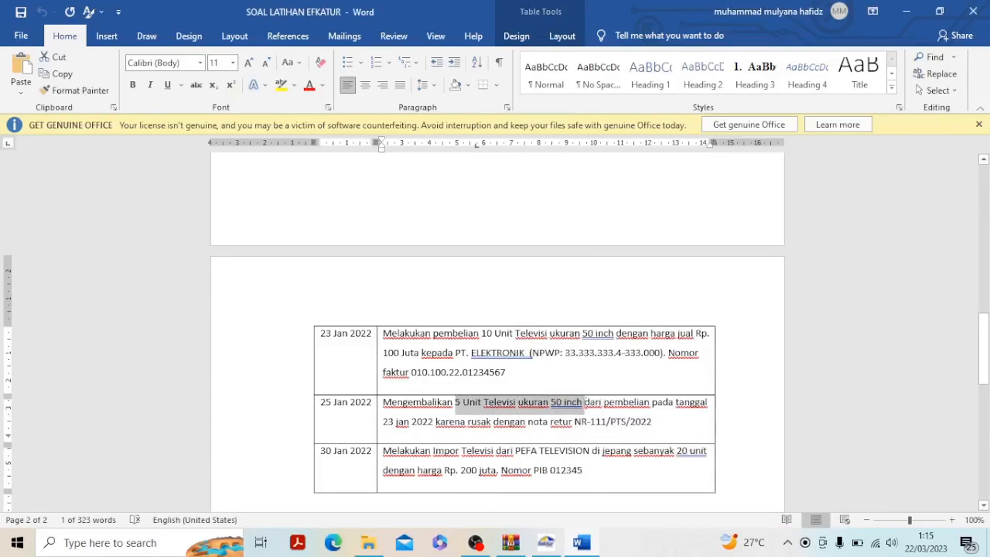
drag(382, 402, 436, 423)
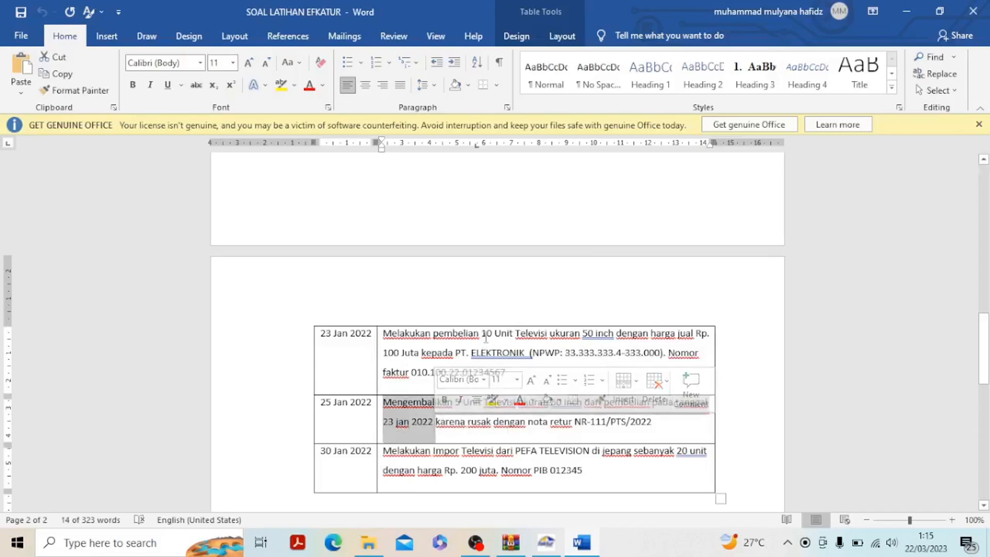
click(443, 335)
drag(439, 334, 420, 352)
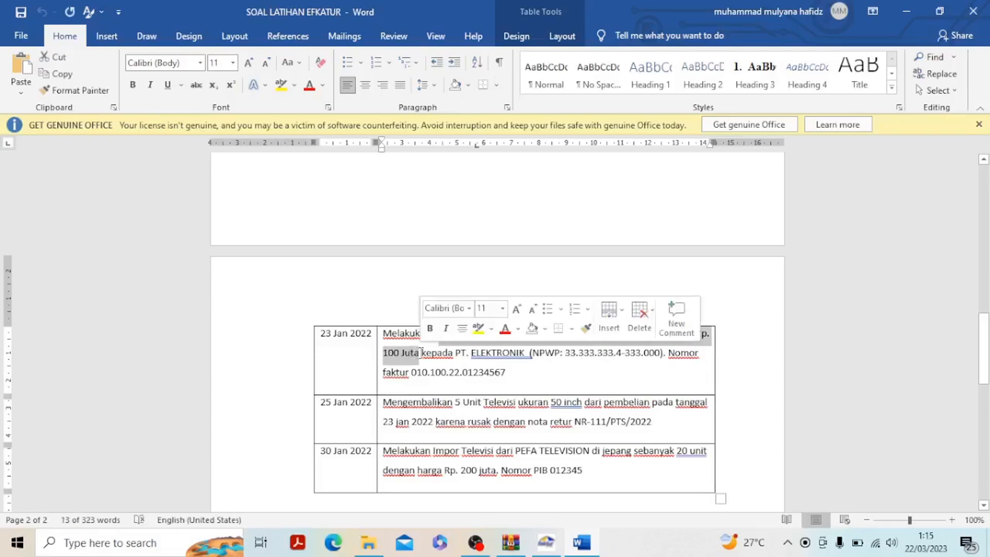
click(548, 543)
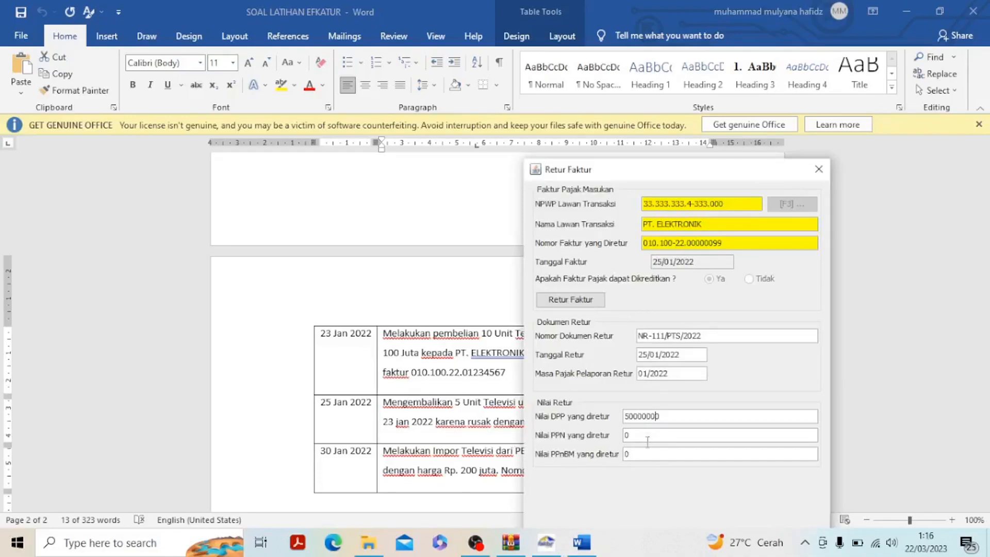
click(653, 436)
Save the Retur Faktur, decline creating another Nota Retur, and close the Daftar Retur Faktur Pajak Masukan
drag(742, 168, 640, 115)
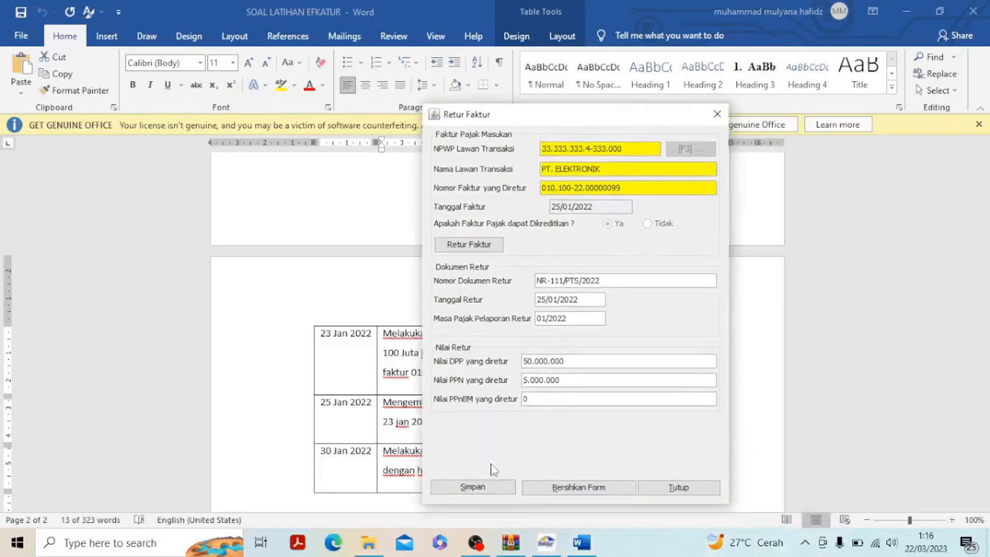
click(489, 486)
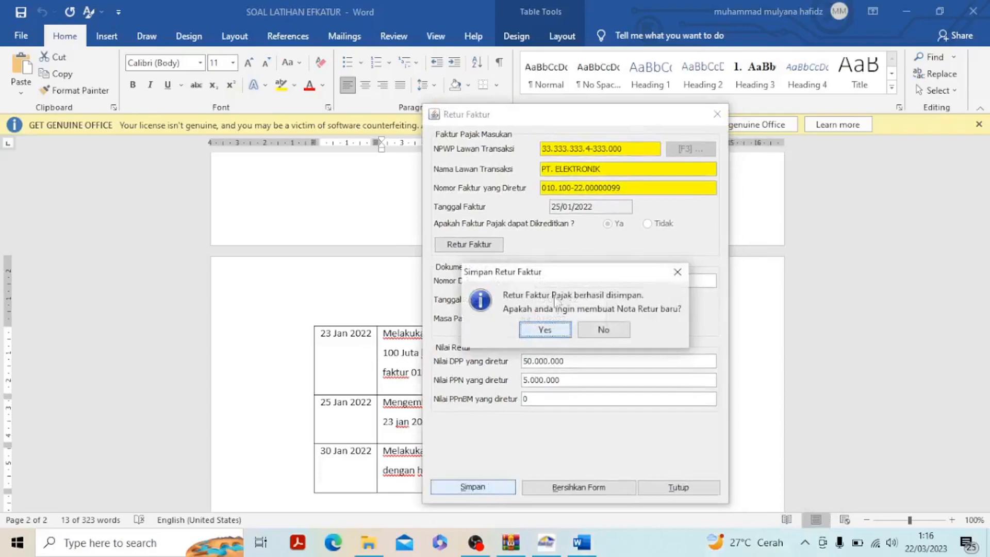
click(602, 330)
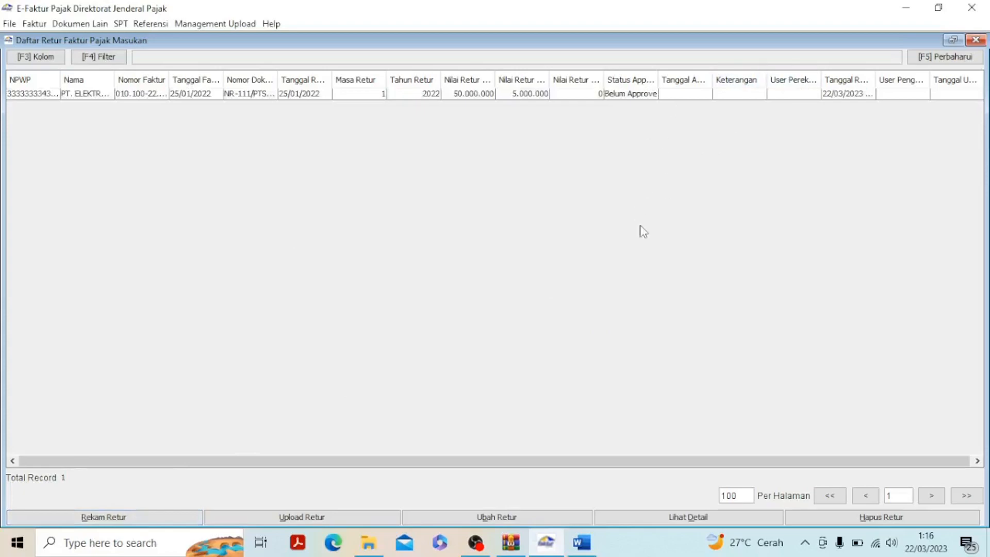
click(976, 40)
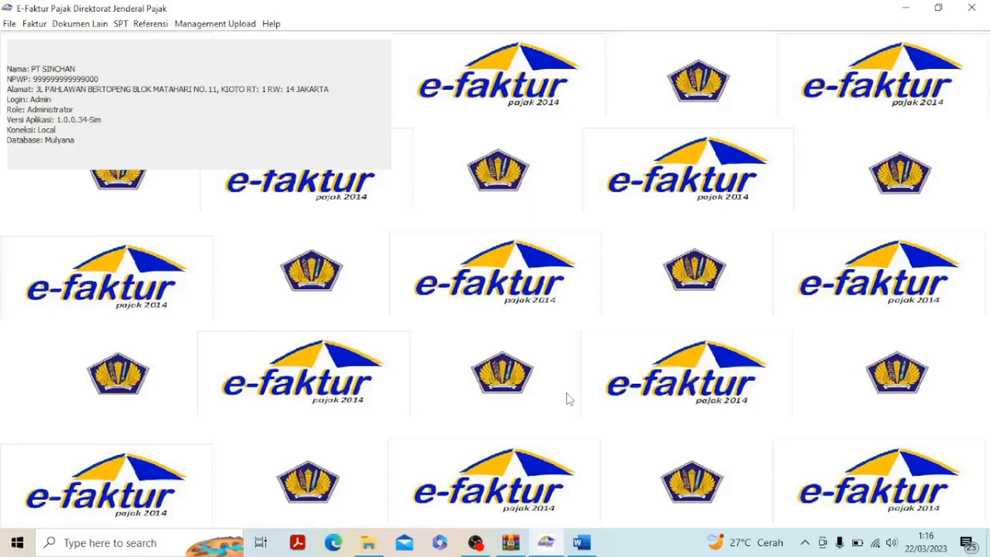
Read the 30 Jan 2022 import transaction in Word, and start a new Dokumen Lain Pajak Masukan record in e-Faktur
click(581, 541)
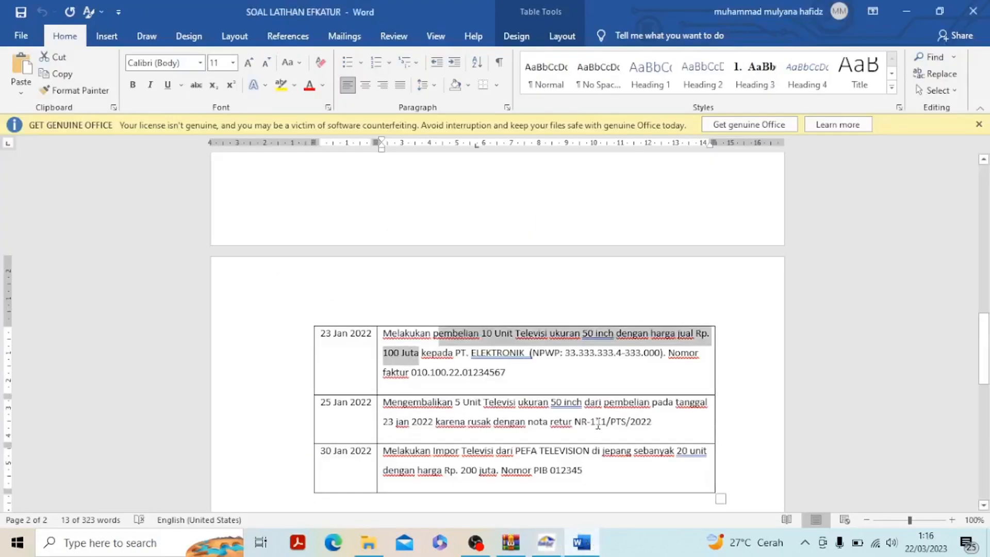
scroll(598, 423, down, 1)
drag(384, 407, 587, 428)
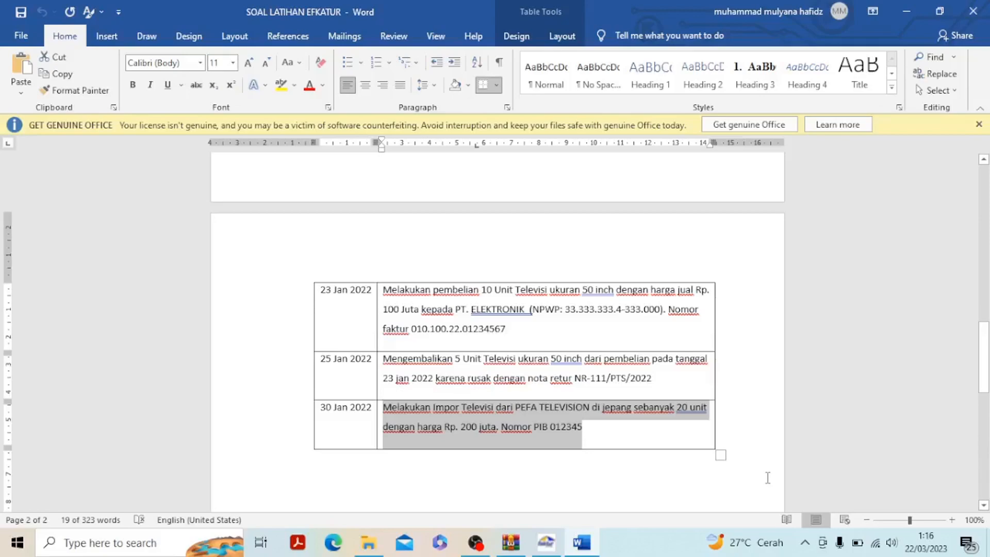
click(599, 476)
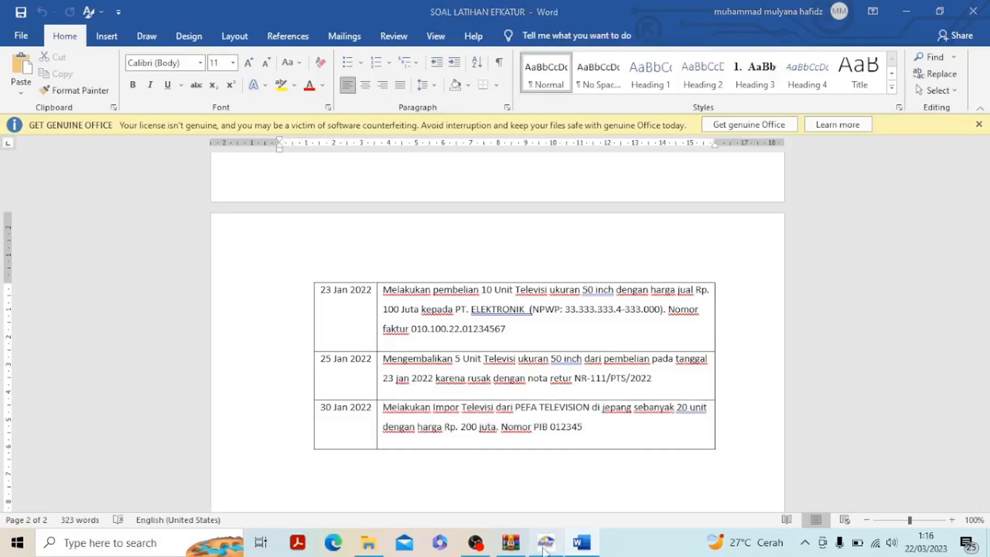
click(545, 549)
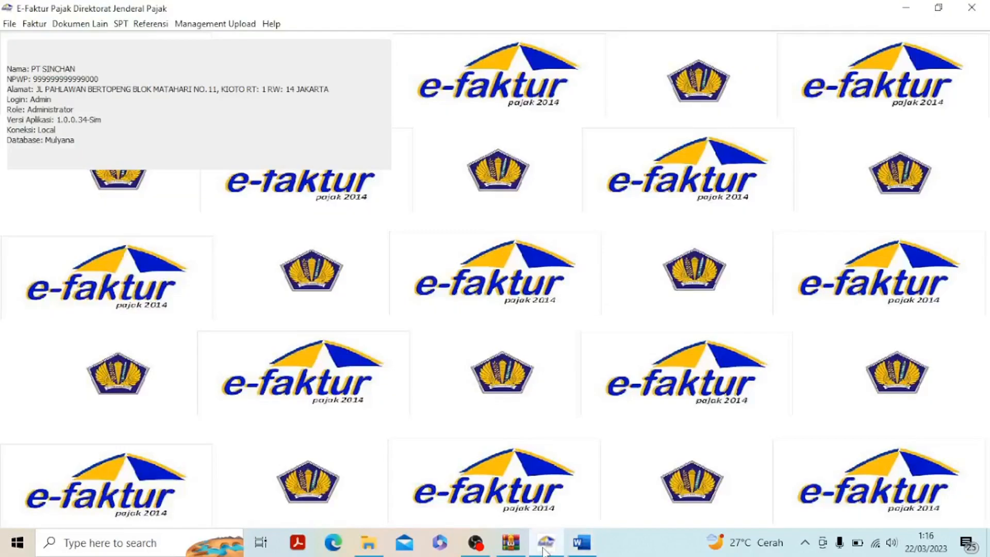
click(88, 29)
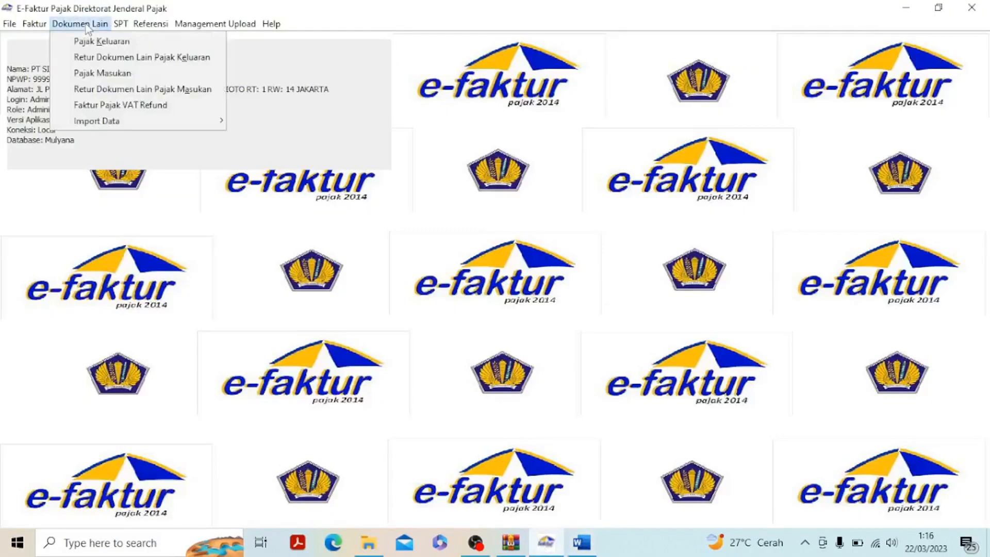
click(97, 77)
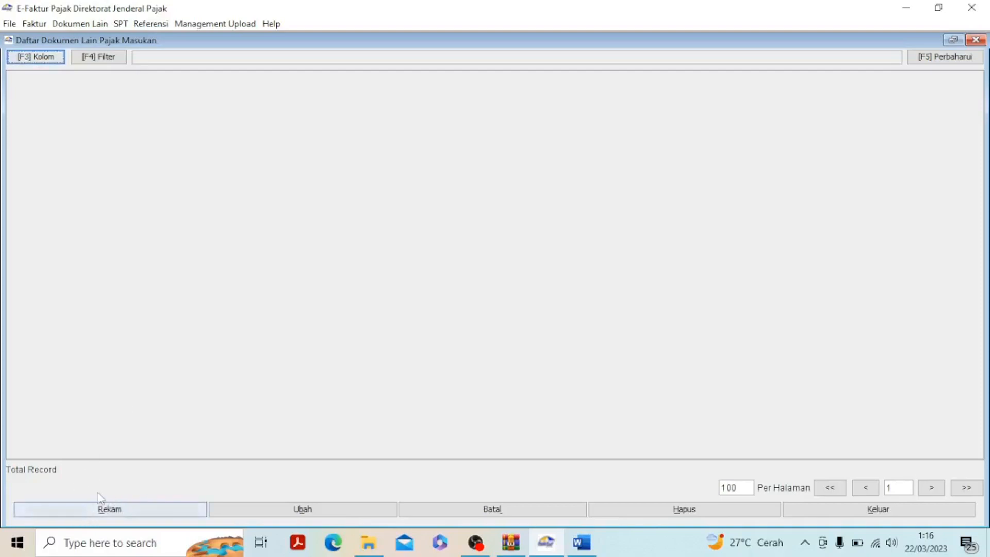
click(107, 516)
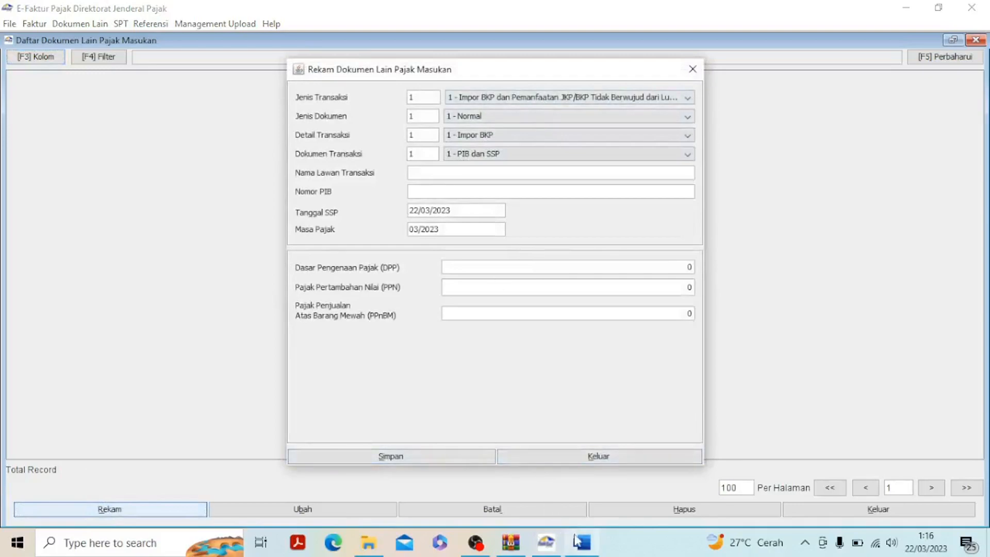
Recheck the import transaction in Word and choose 1 - Impor BKP dan Pemanfaatan JKP/BKP Tidak Berwujud as the Jenis Transaksi
mouse_move(578, 540)
click(598, 487)
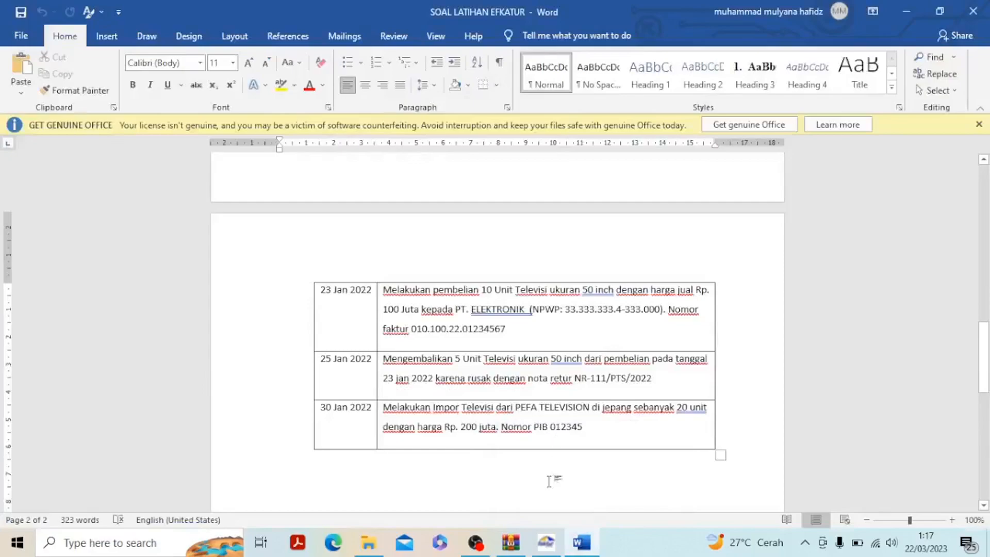
click(547, 543)
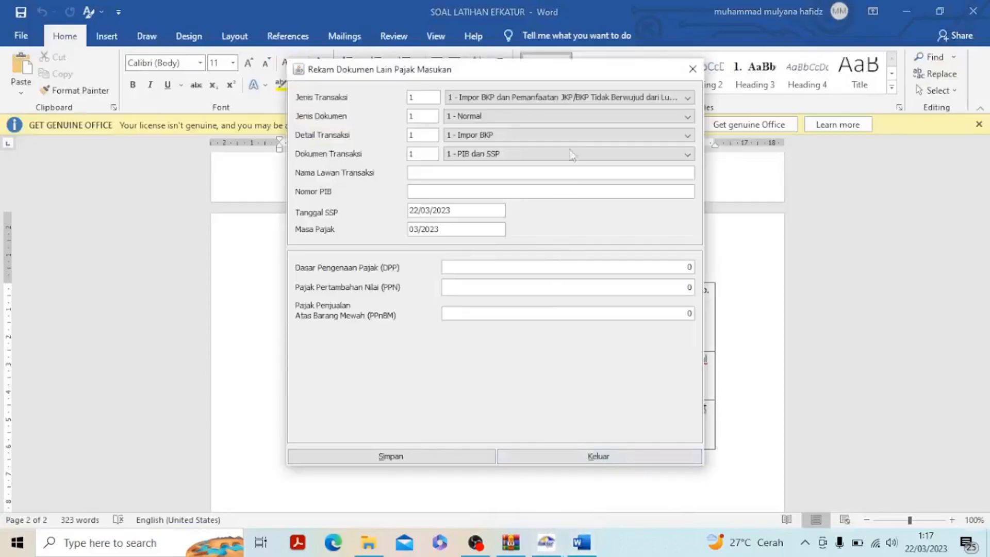
click(582, 99)
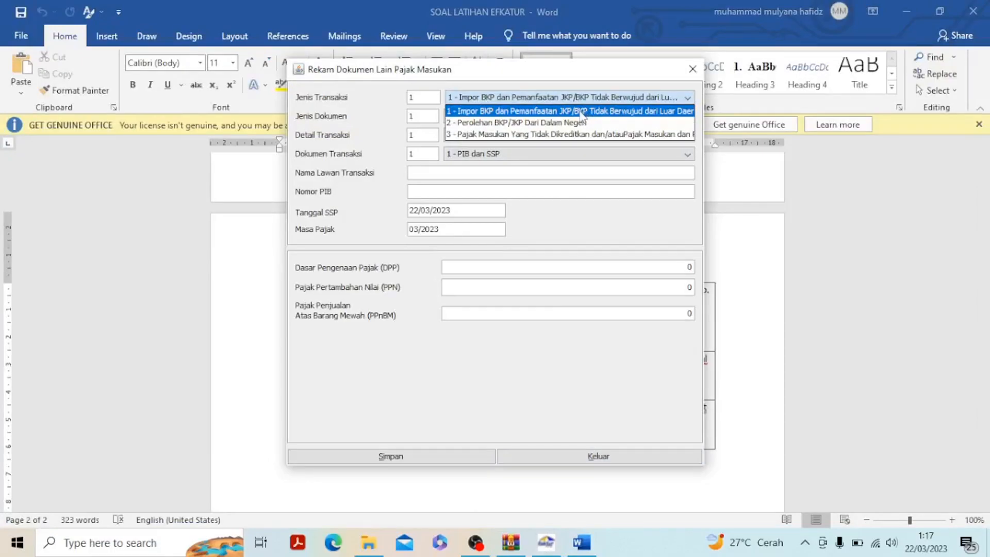
click(581, 112)
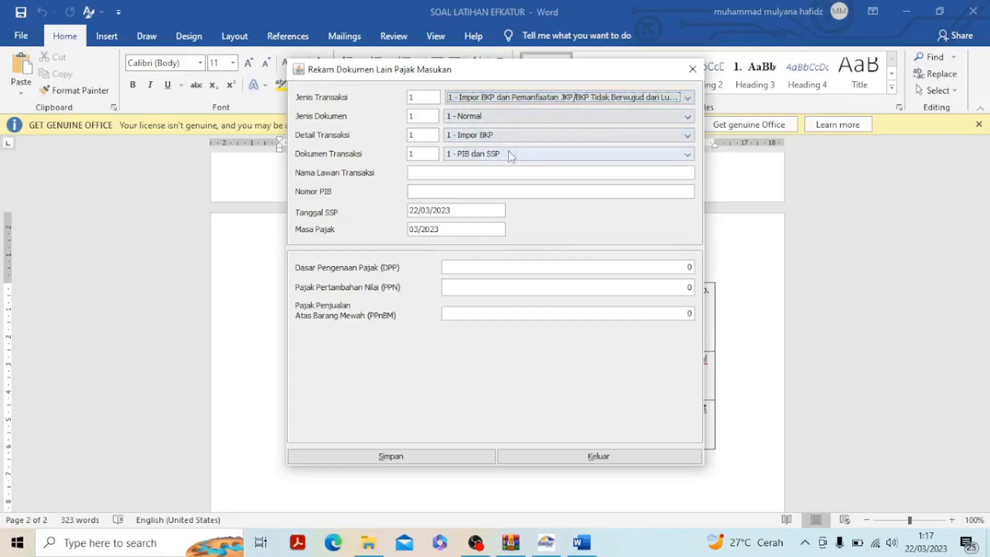
Copy PEFA TELEVISION from the 30 January transaction in Word into the Nama Lawan Transaksi
click(461, 171)
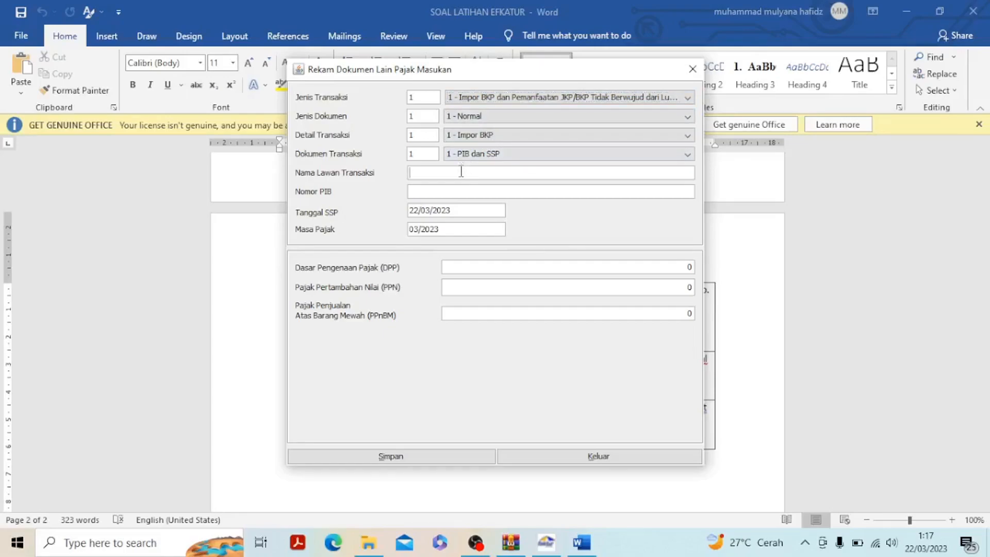
click(581, 542)
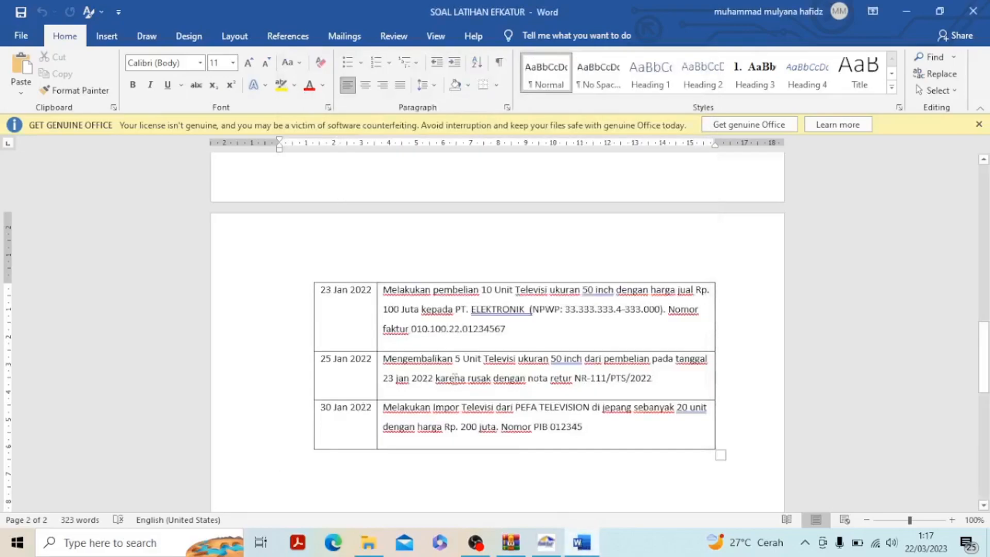
drag(515, 410, 591, 416)
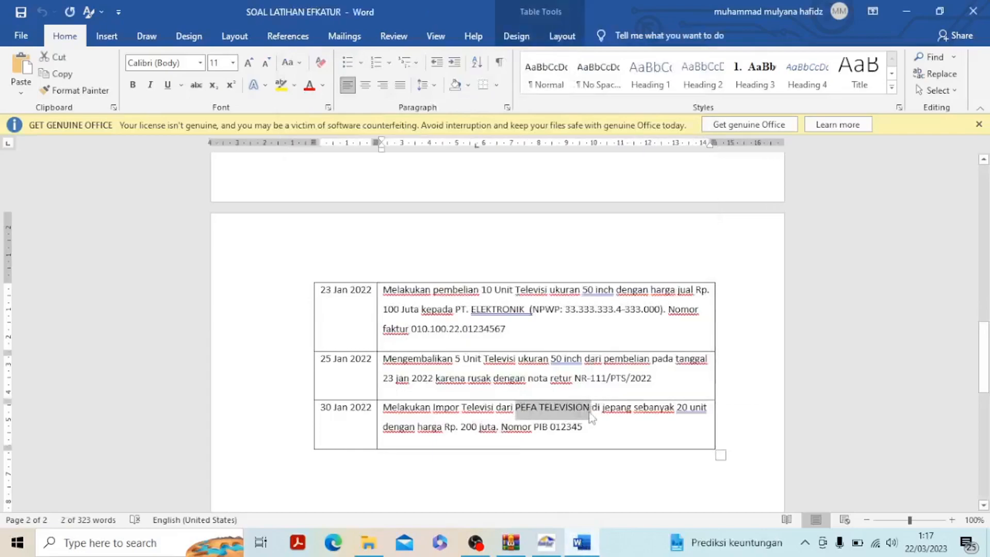
click(546, 542)
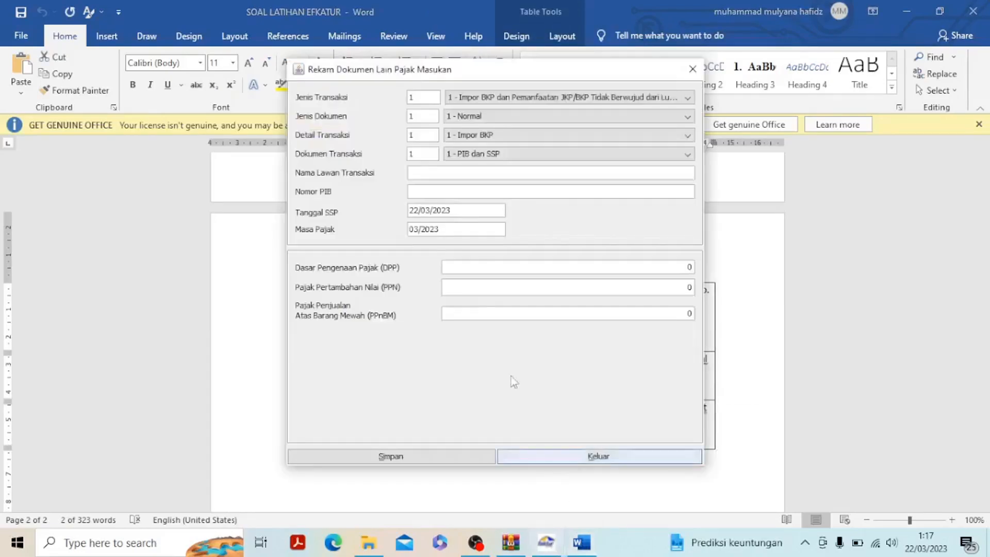
click(484, 176)
text(PEFA TELEVISION)
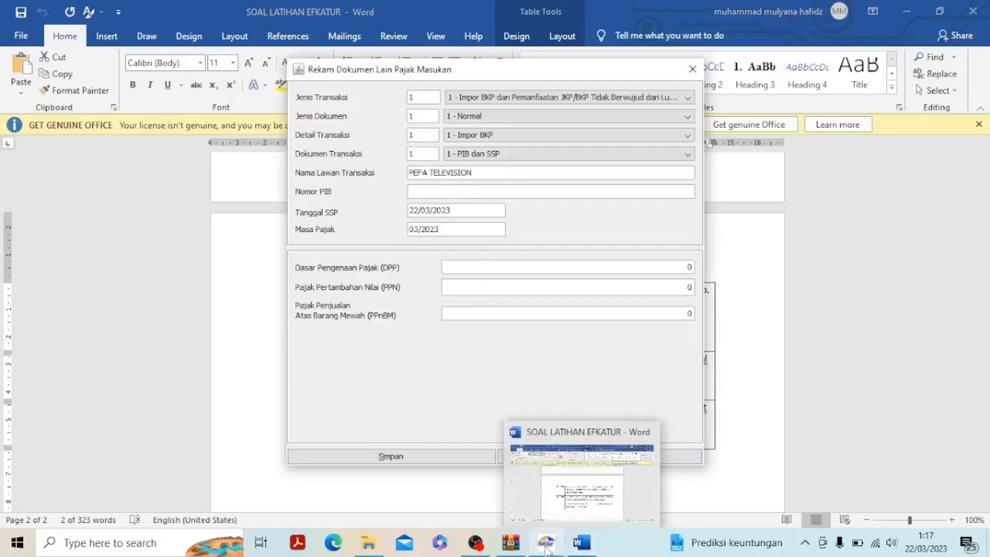
Copy PIB 012345 from the import transaction in Word into the Nomor PIB
click(582, 543)
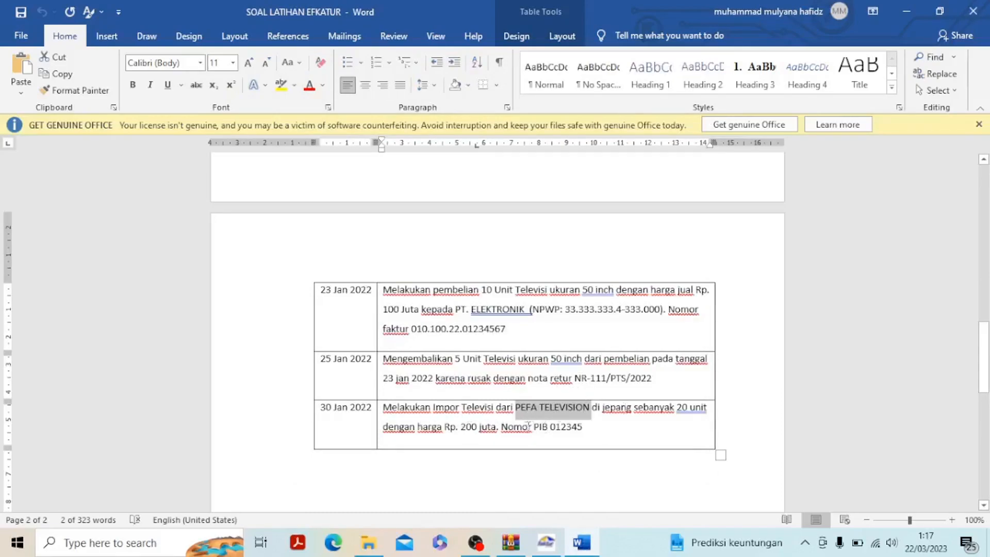
drag(532, 427, 550, 427)
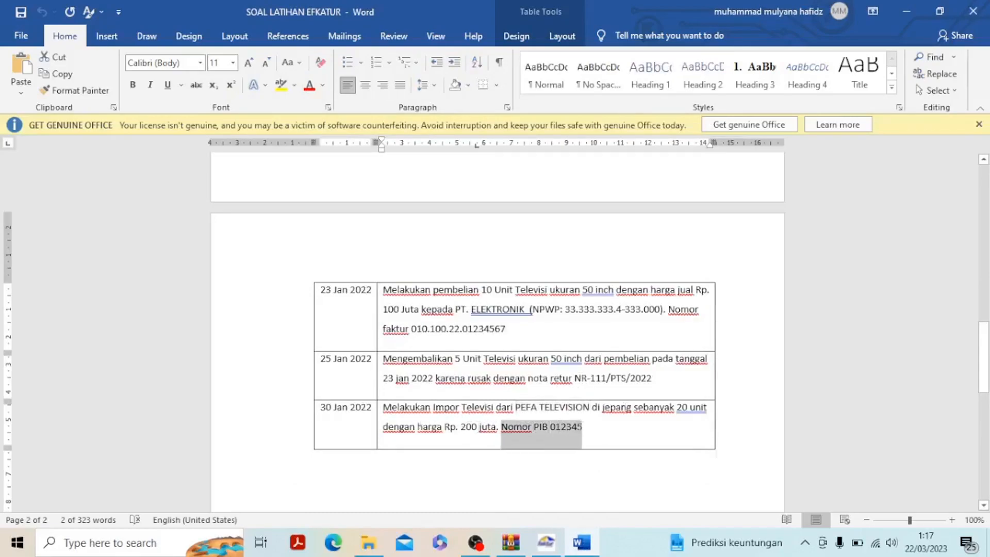
click(582, 427)
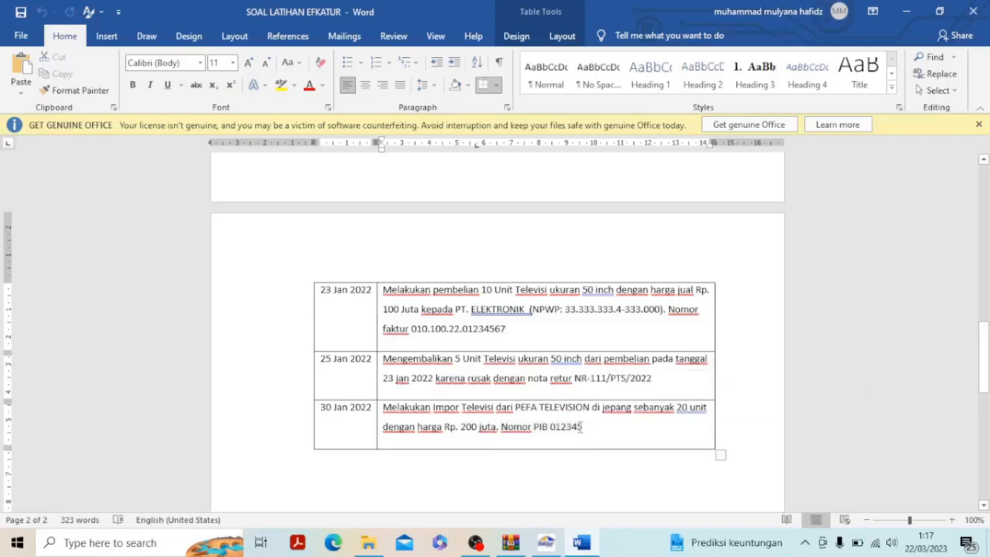
drag(581, 427, 533, 427)
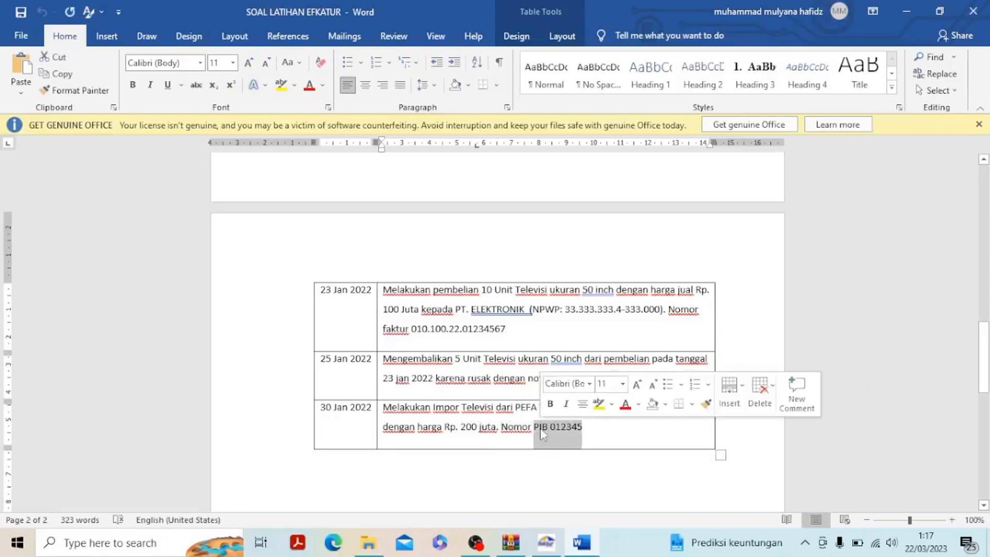
key(ctrl+c)
click(547, 543)
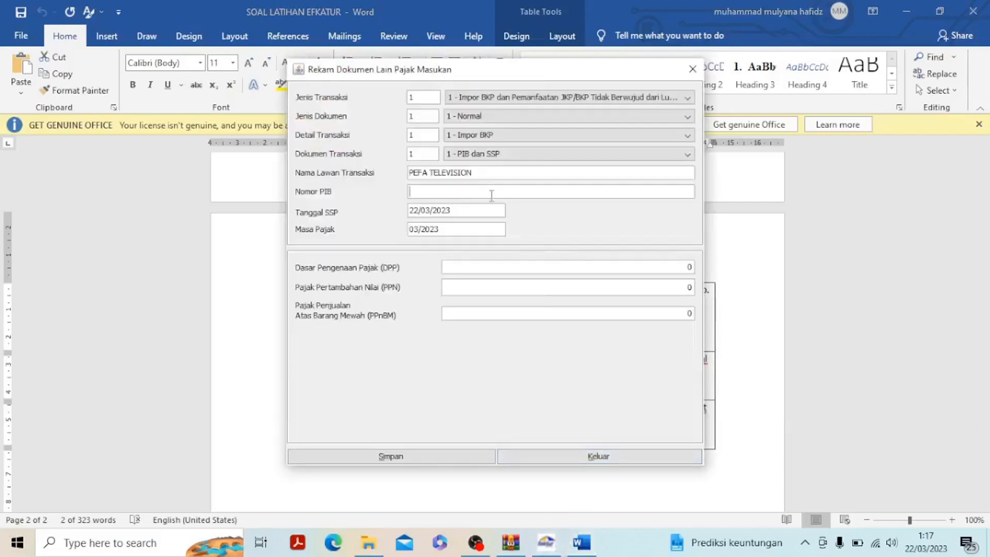
click(491, 192)
key(ctrl+v)
Check the import date in Word, and set the Tanggal SSP to 30/01/2022 and the Masa Pajak to 01/2022
click(581, 542)
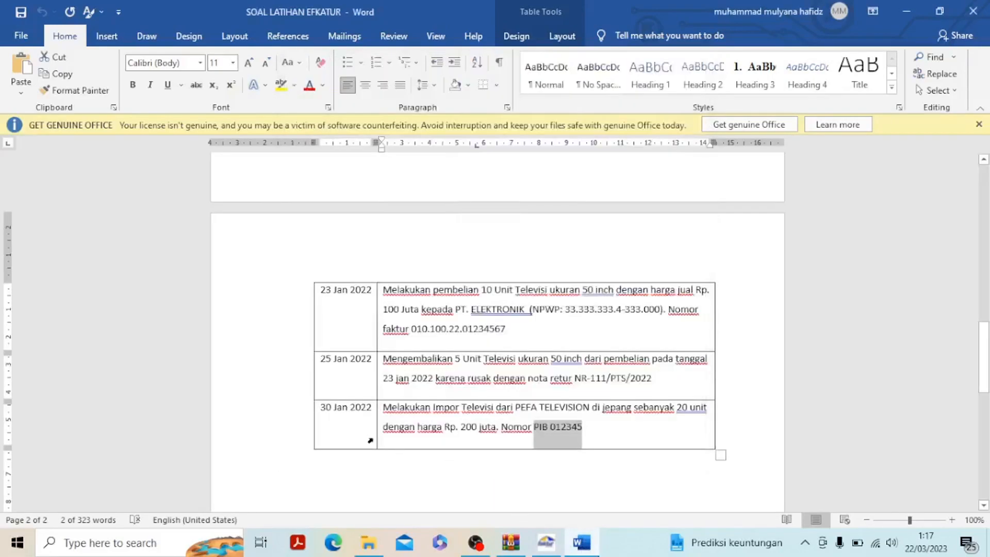
drag(322, 406, 373, 408)
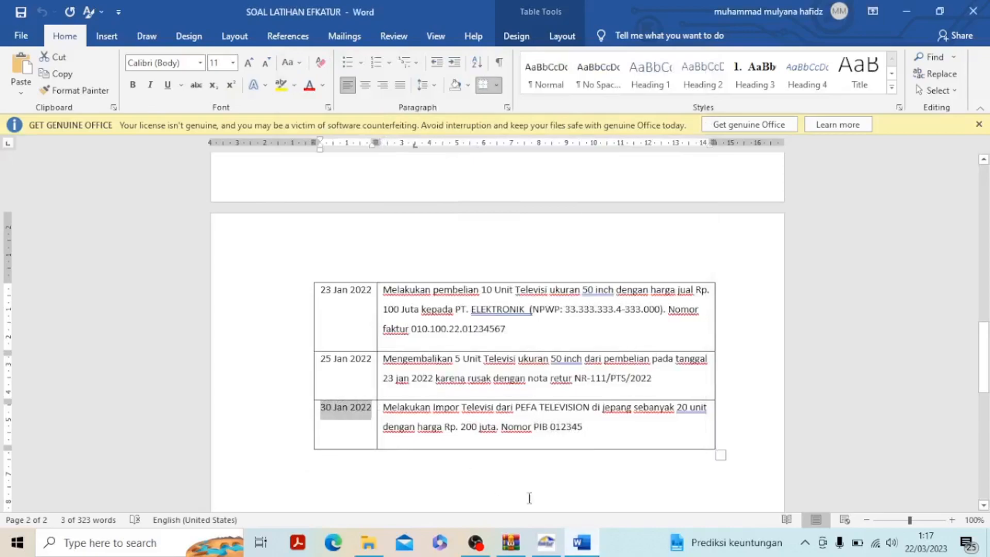
click(546, 542)
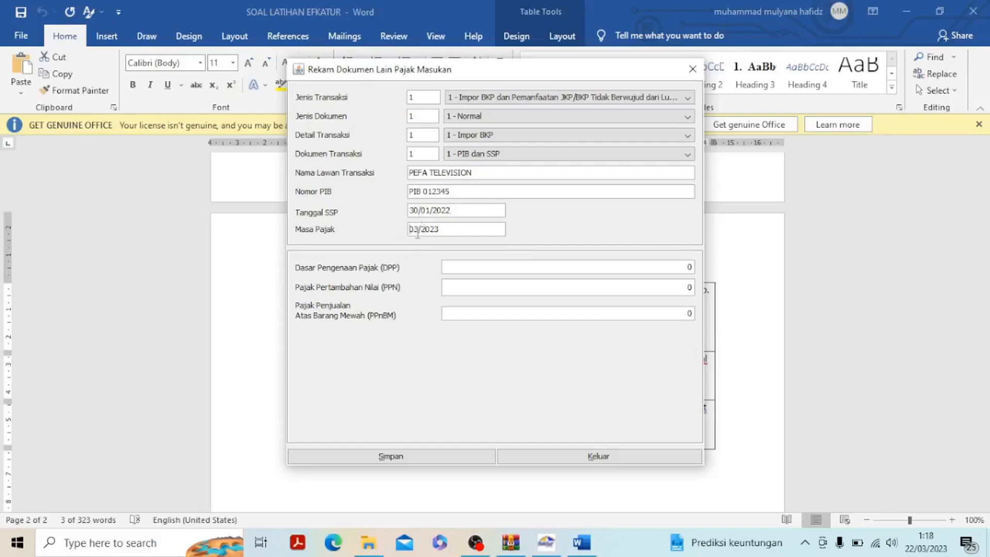
click(417, 230)
key(BackSpace)
text(1)
Check the 30 January import price in Word, set the Dasar Pengenaan Pajak (DPP) to 200.000.000, and let the PPN calculate
mouse_move(584, 544)
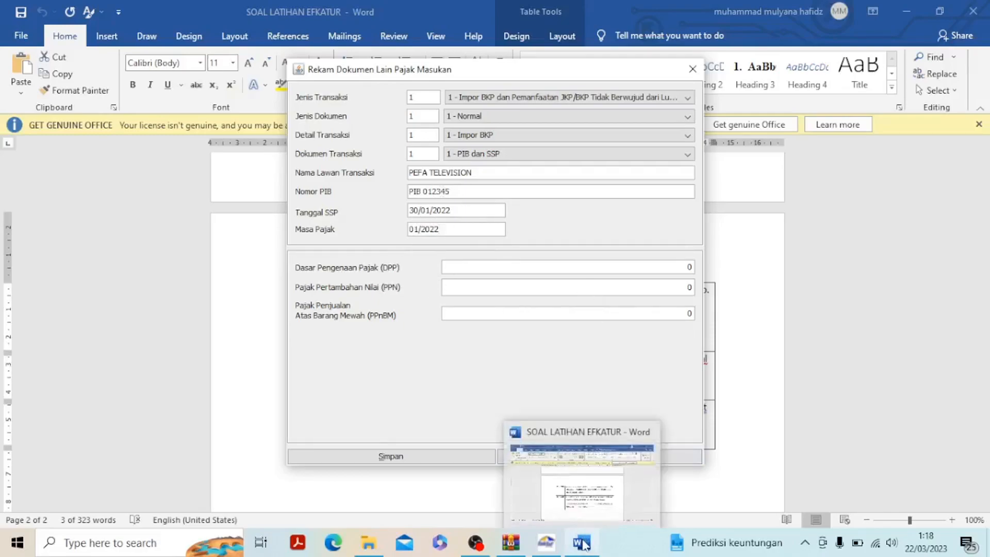
click(582, 469)
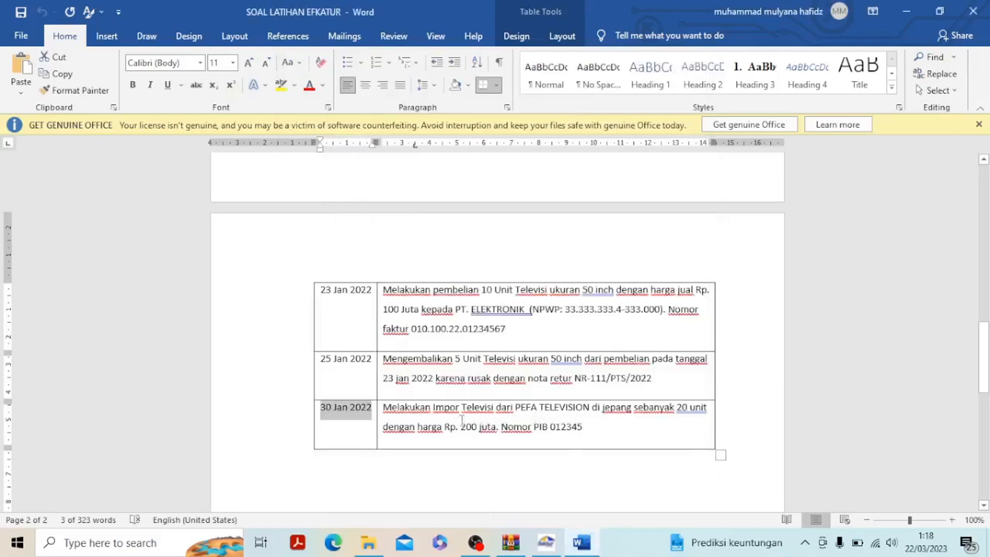
drag(415, 425, 499, 428)
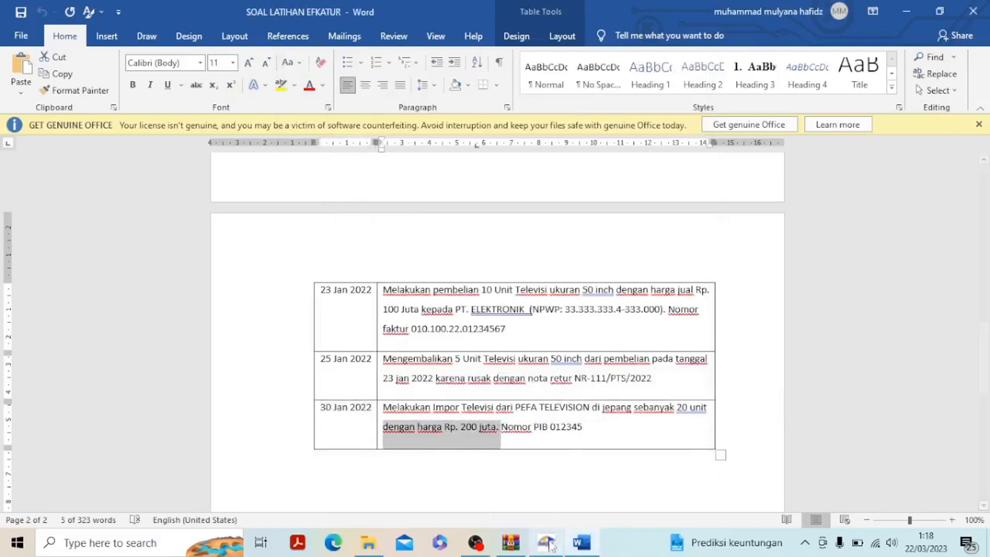
click(548, 542)
click(467, 271)
text(200.0)
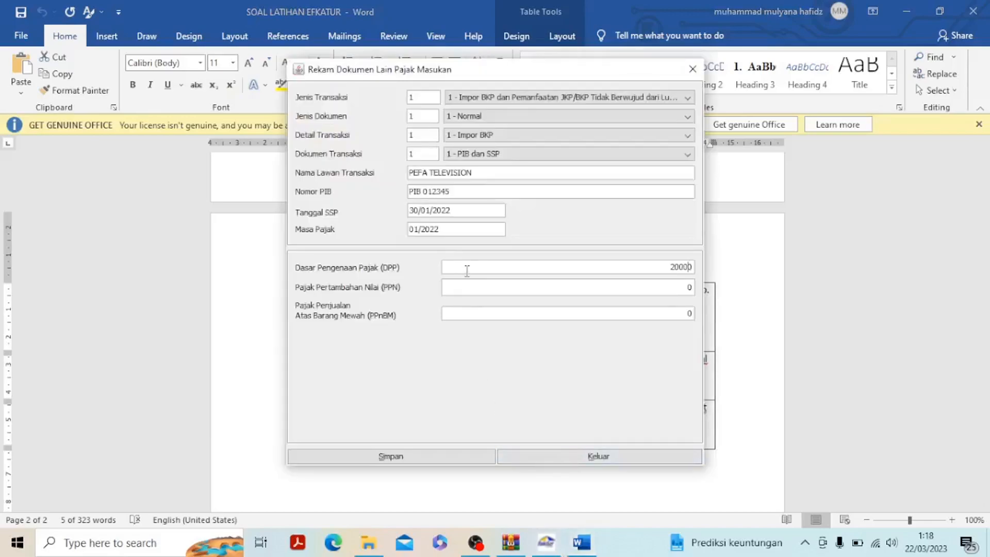
text(00.0)
click(509, 289)
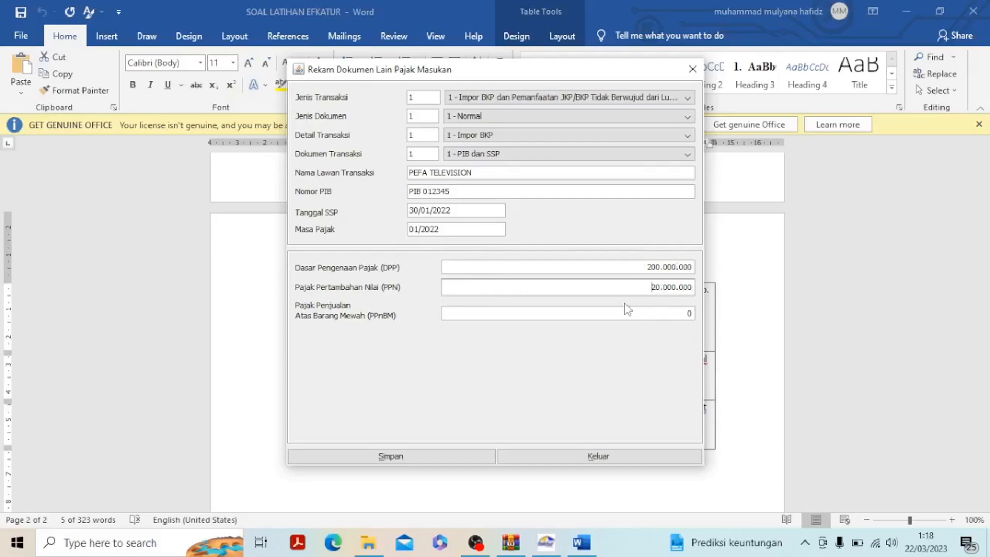
Save the import document without creating another, check its entry, and close the Daftar Dokumen Lain Pajak Masukan
click(428, 457)
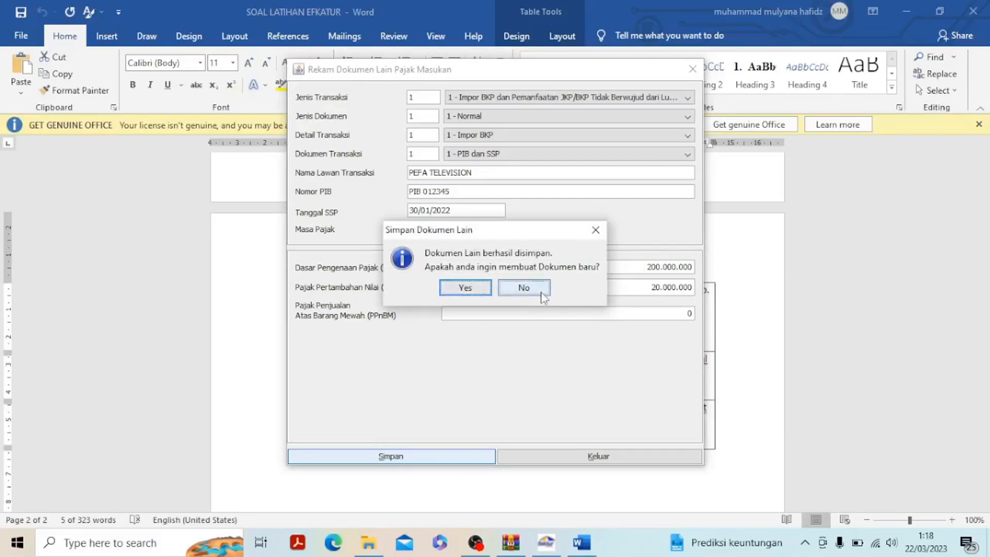
click(523, 287)
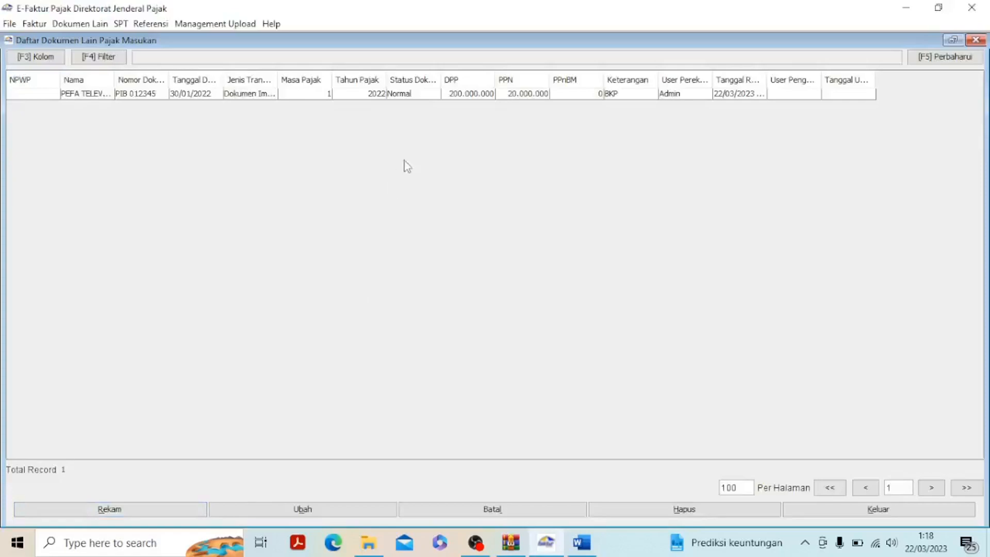
click(419, 94)
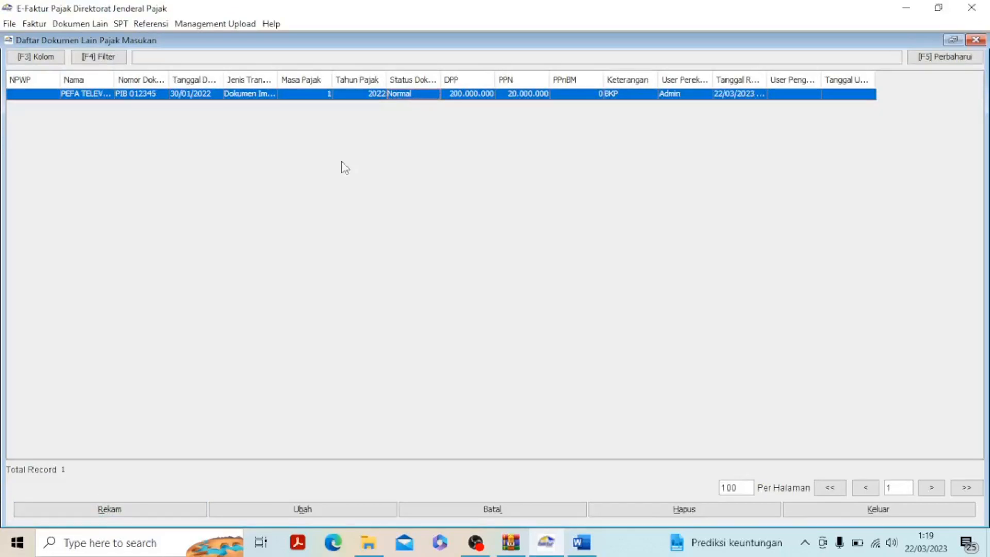
click(975, 41)
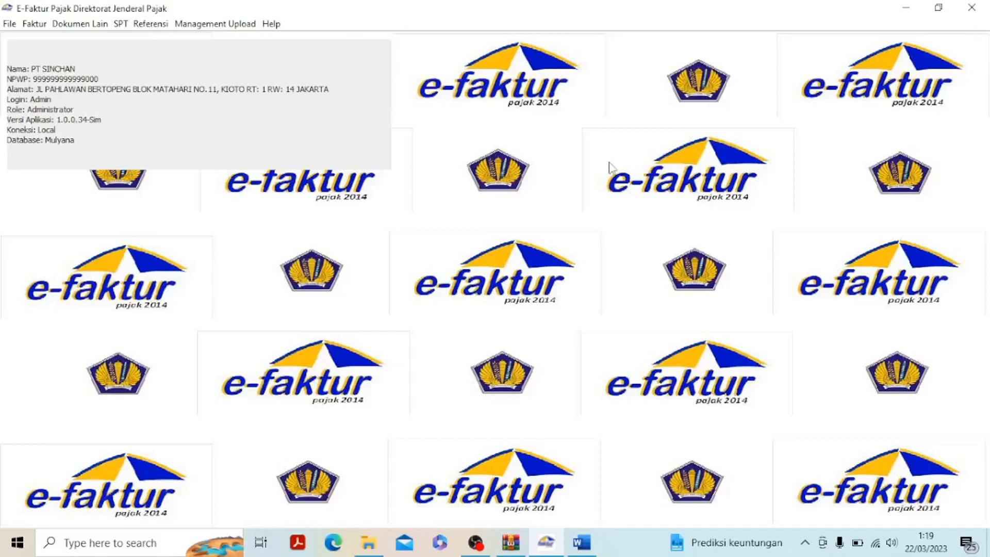